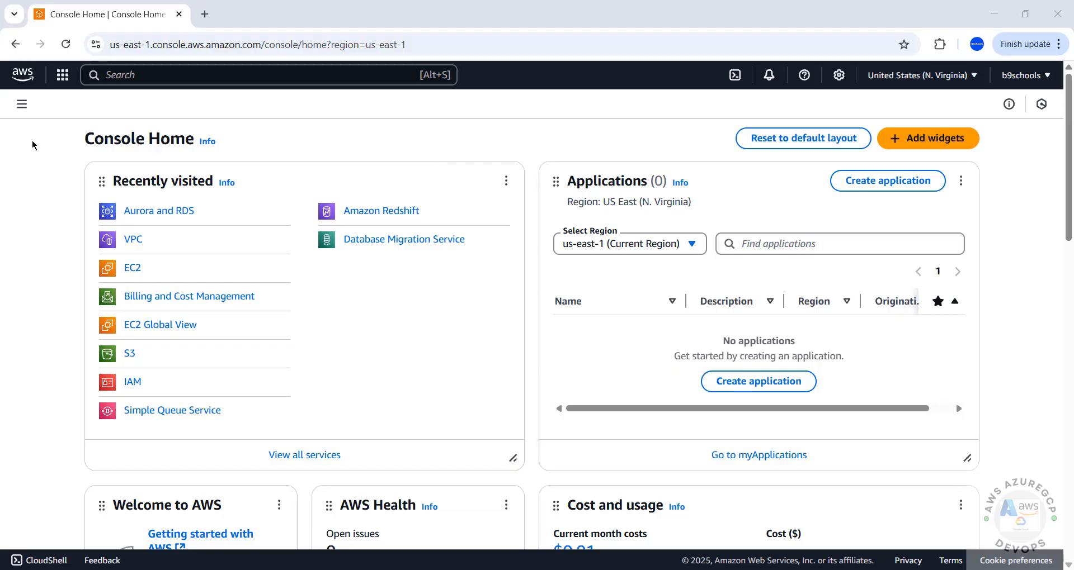
- Search for 'rds' and open the Aurora and RDS Databases list, which is empty
{"action": "left_click", "coordinate": [63, 74]}
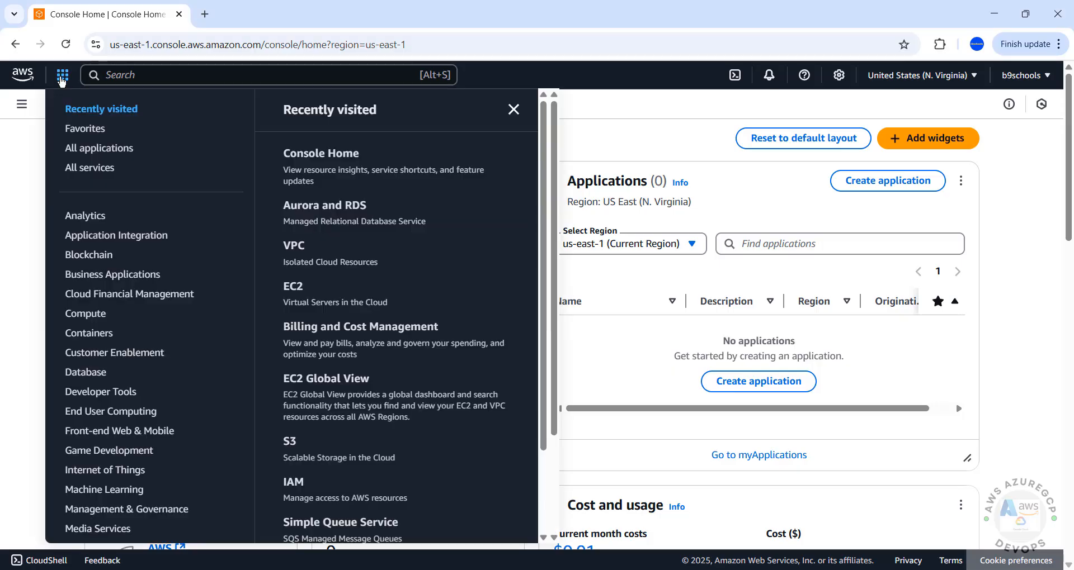
{"action": "left_click", "coordinate": [169, 75]}
{"action": "type", "text": "rds"}
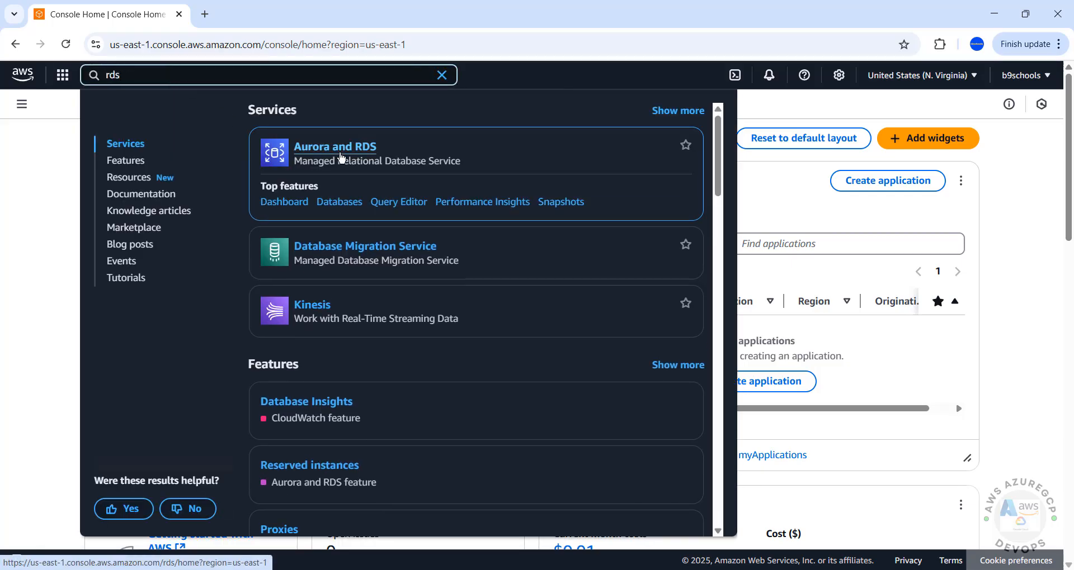
{"action": "left_click", "coordinate": [341, 157]}
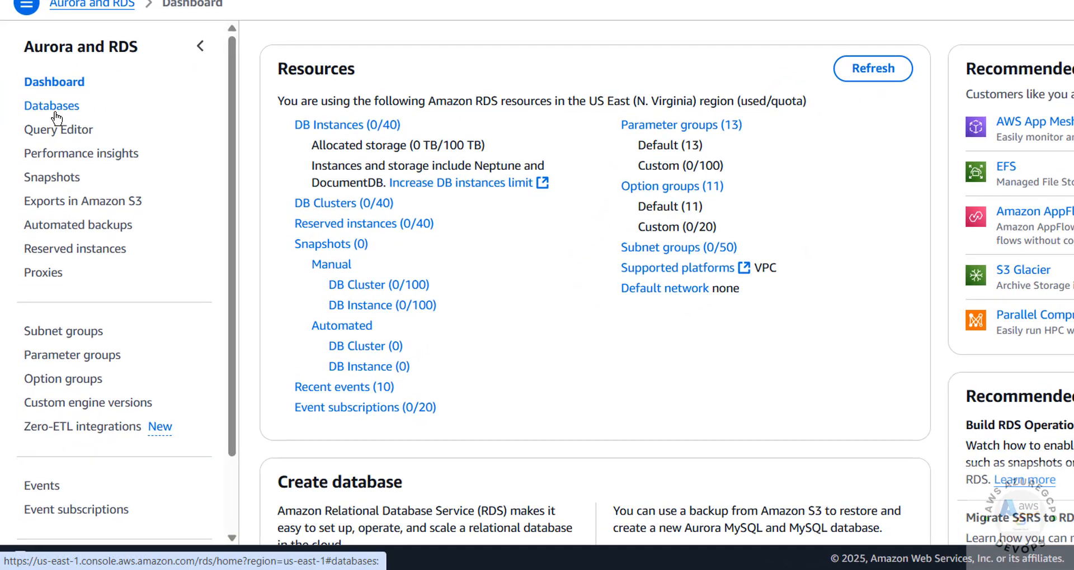
{"action": "left_click", "coordinate": [354, 129]}
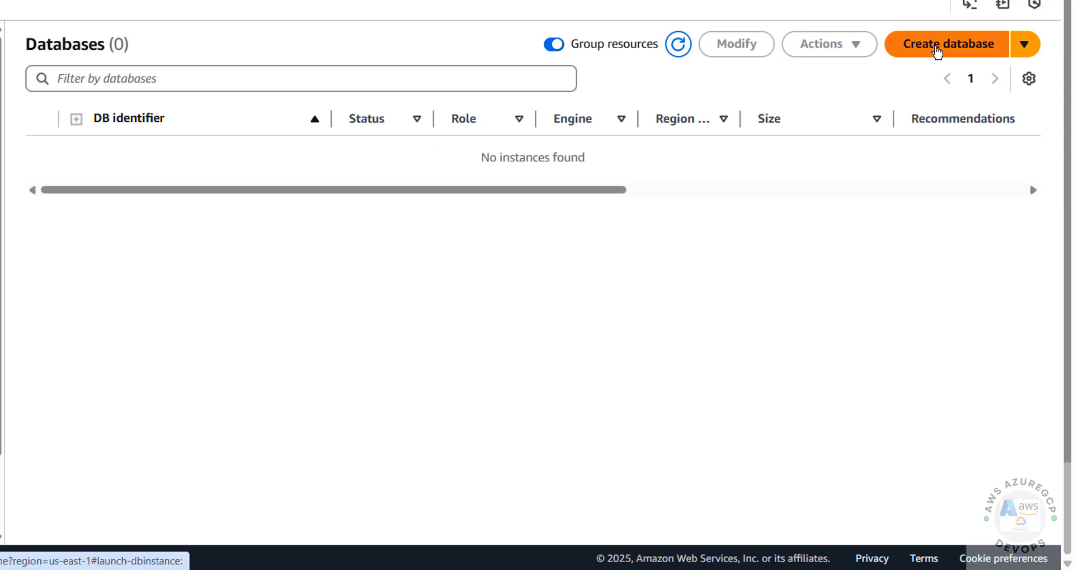
- Start a new database using the MariaDB engine at version 11.4.5
{"action": "left_click", "coordinate": [937, 52]}
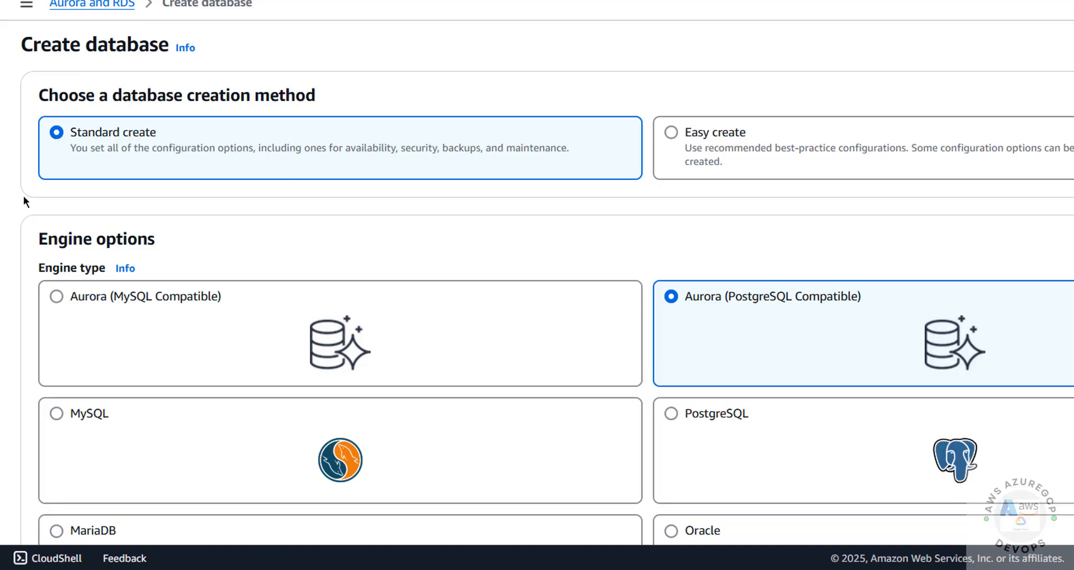
{"action": "scroll", "coordinate": [24, 195], "scroll_direction": "down", "scroll_amount": 3}
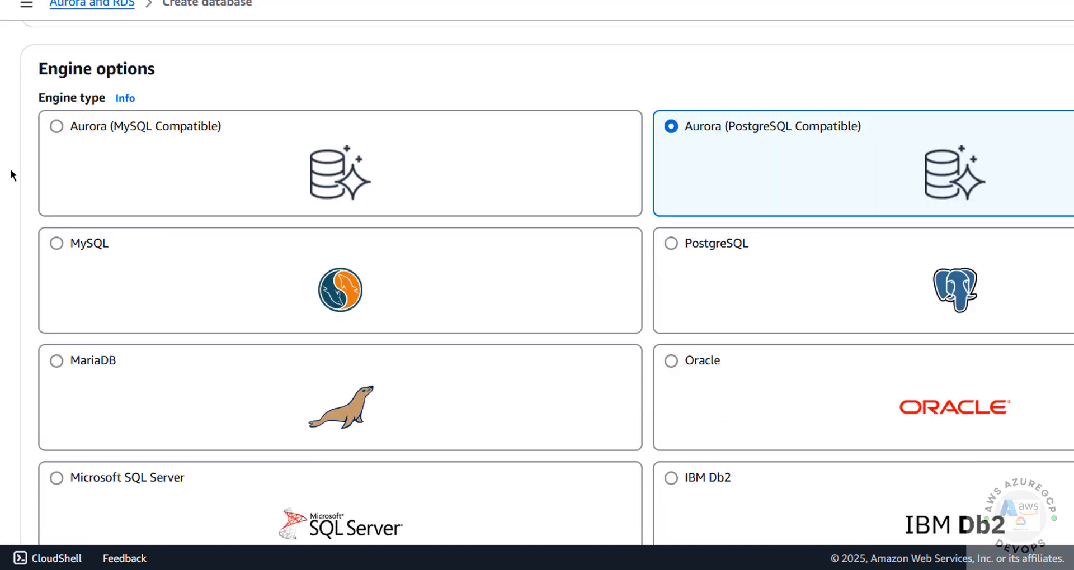
{"action": "scroll", "coordinate": [112, 262], "scroll_direction": "down", "scroll_amount": 2}
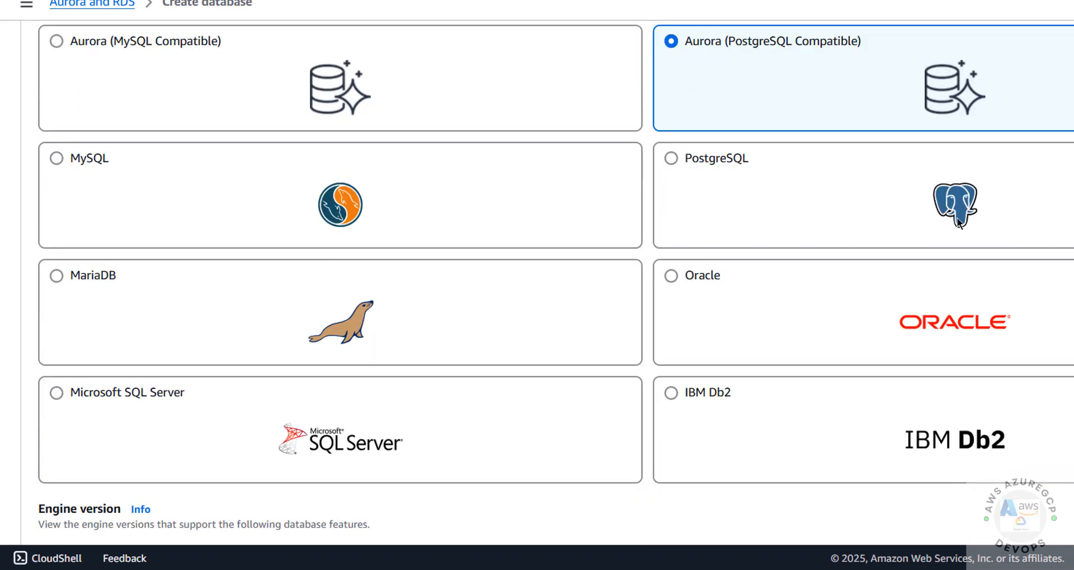
{"action": "left_click", "coordinate": [63, 273]}
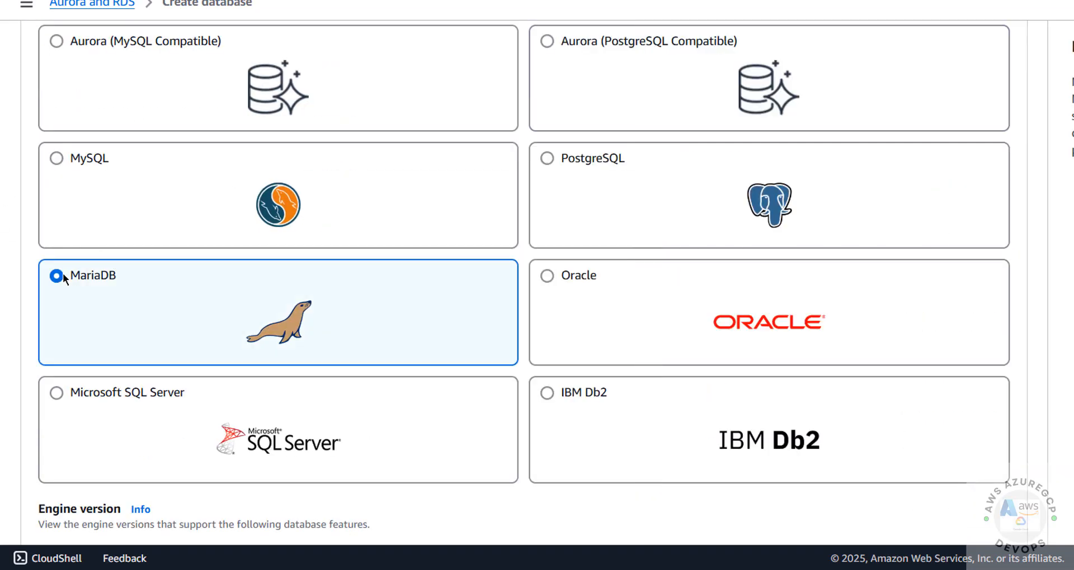
{"action": "scroll", "coordinate": [93, 280], "scroll_direction": "down", "scroll_amount": 7}
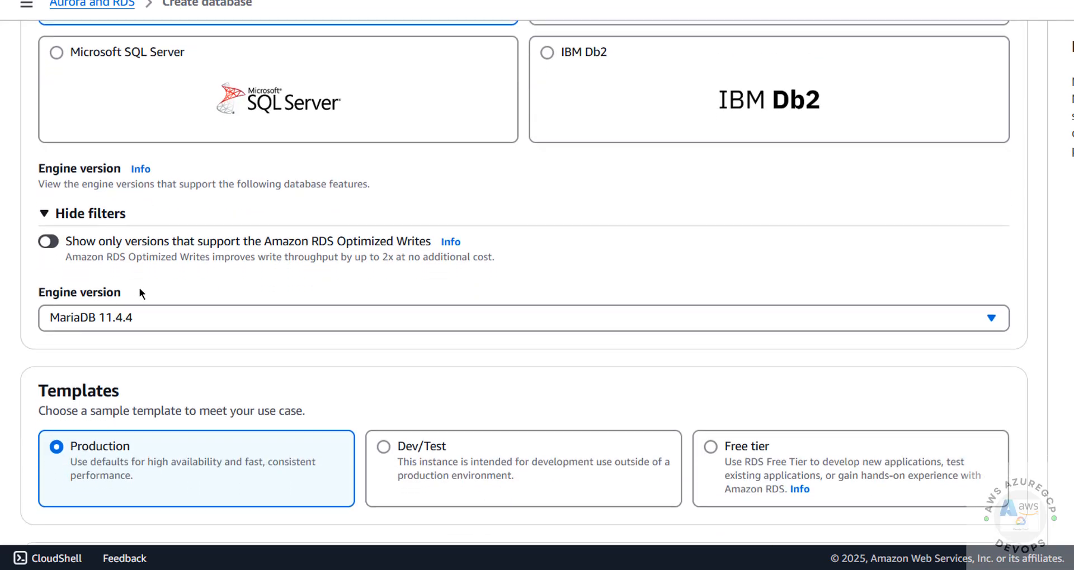
{"action": "left_click", "coordinate": [103, 236]}
{"action": "scroll", "coordinate": [175, 357], "scroll_direction": "down", "scroll_amount": 1}
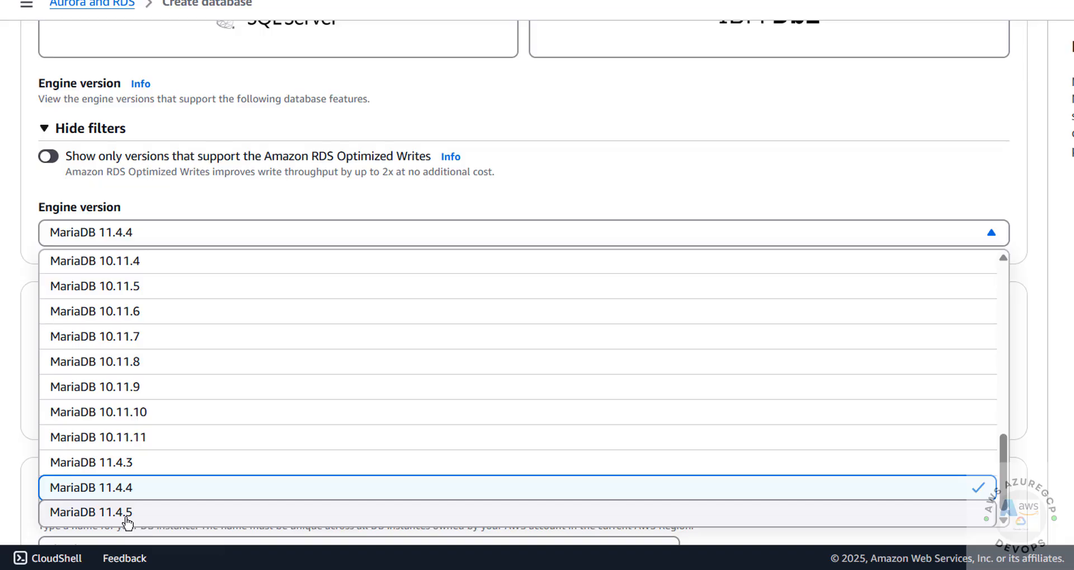
{"action": "left_click", "coordinate": [126, 519]}
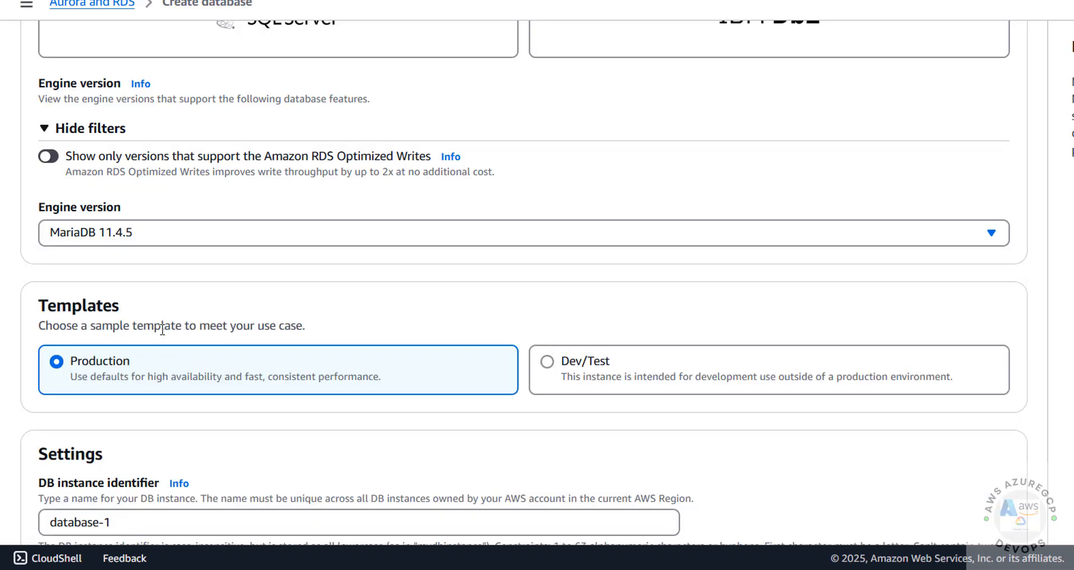
{"action": "scroll", "coordinate": [164, 331], "scroll_direction": "down", "scroll_amount": 2}
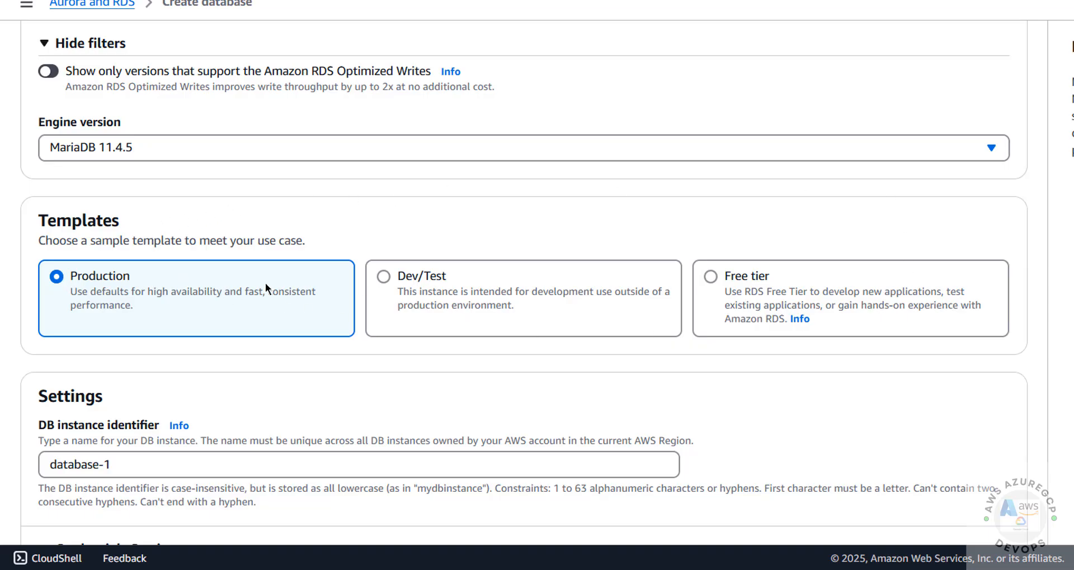
- Switch to the Free tier template and rename the instance from database-1 to rdsmariadb1145
{"action": "left_click", "coordinate": [710, 277]}
{"action": "scroll", "coordinate": [569, 293], "scroll_direction": "down", "scroll_amount": 2}
{"action": "scroll", "coordinate": [568, 293], "scroll_direction": "down", "scroll_amount": 4}
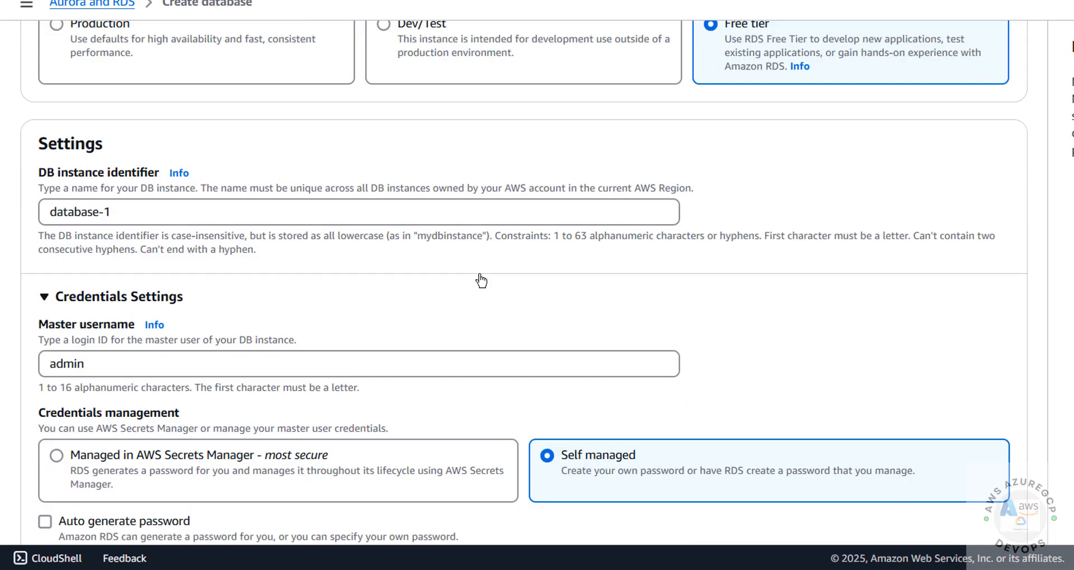
{"action": "left_click", "coordinate": [161, 125]}
{"action": "key", "text": "ctrl+a"}
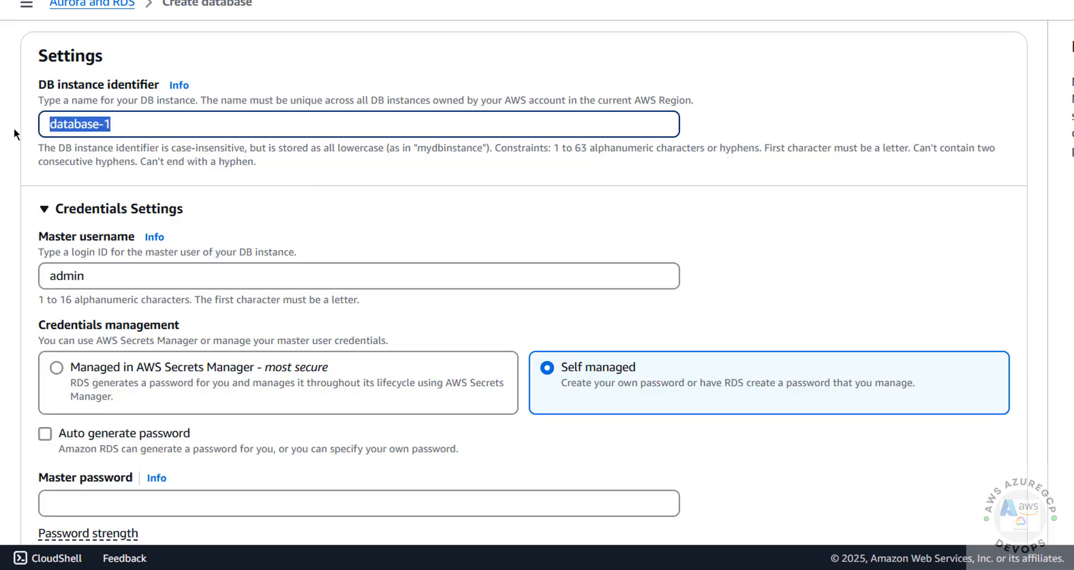
{"action": "key", "text": "BackSpace"}
{"action": "type", "text": "rdsmariadb"}
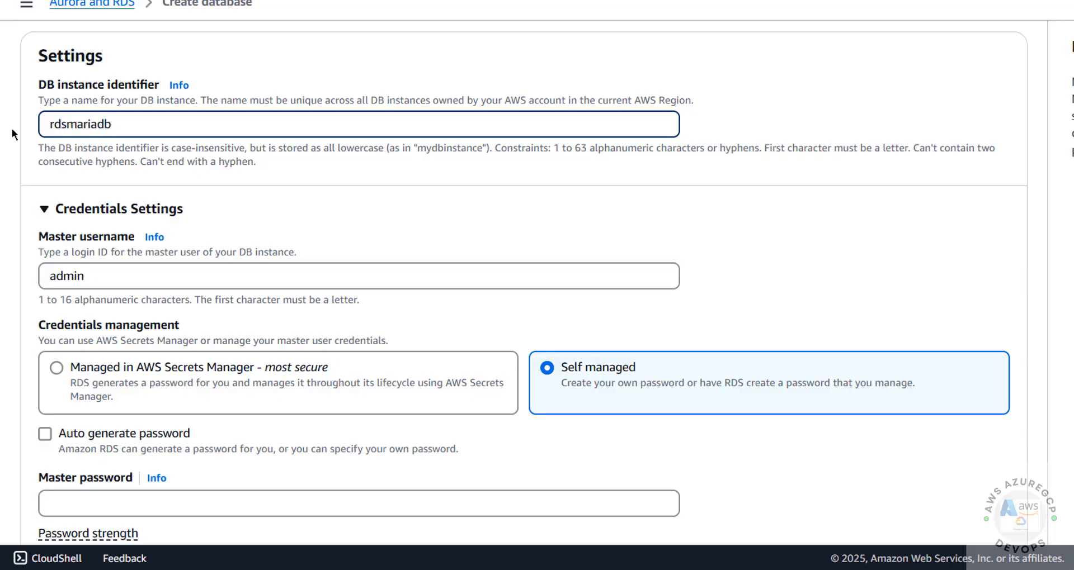
{"action": "type", "text": "1145"}
- Keep admin as the master username
{"action": "scroll", "coordinate": [161, 169], "scroll_direction": "down", "scroll_amount": 2}
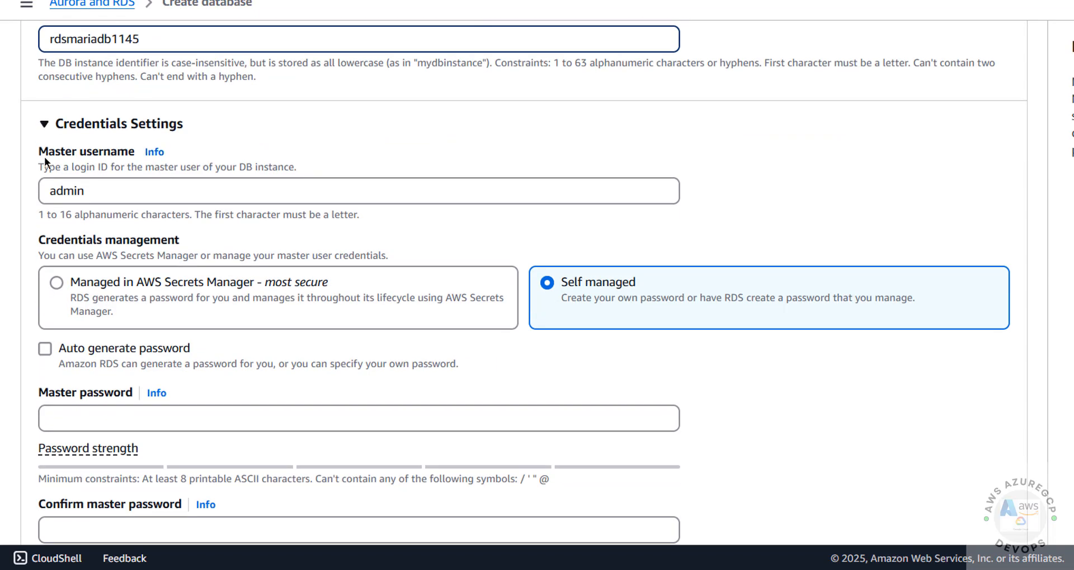
{"action": "double_click", "coordinate": [97, 191]}
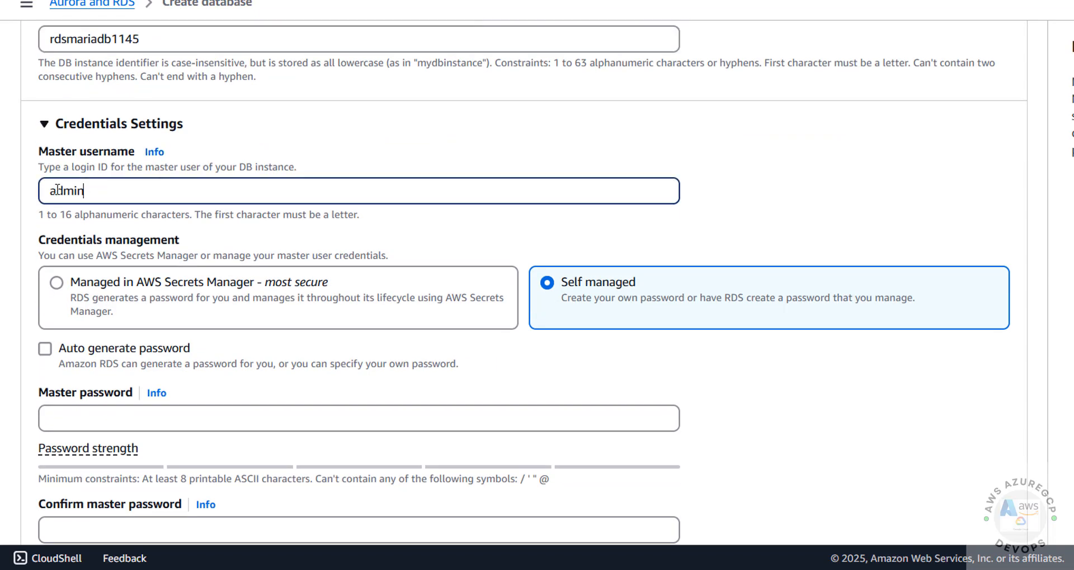
{"action": "left_click", "coordinate": [115, 188]}
{"action": "left_click_drag", "start_coordinate": [124, 188], "coordinate": [368, 223]}
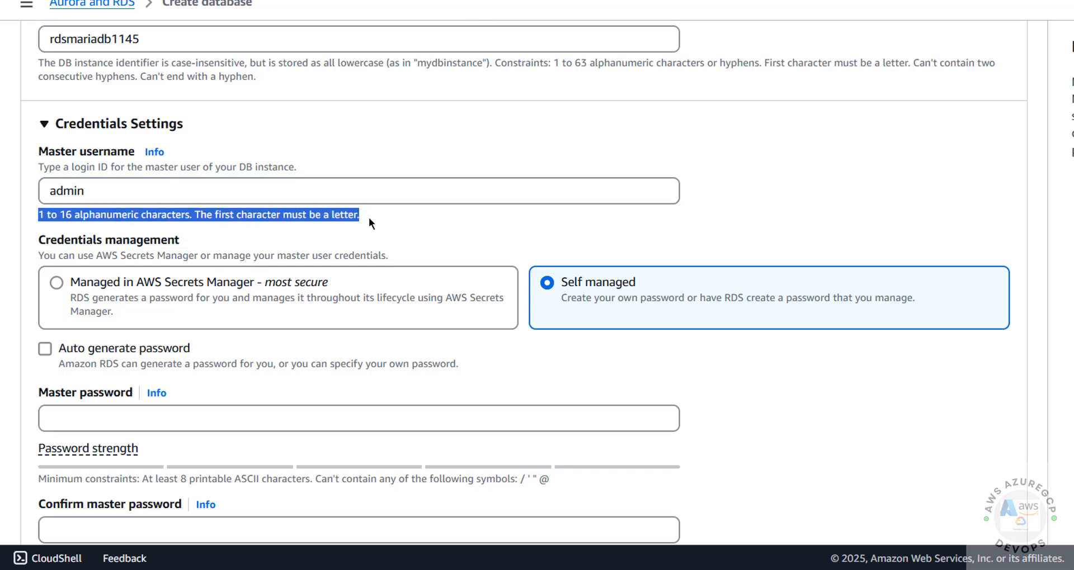
{"action": "left_click", "coordinate": [357, 196]}
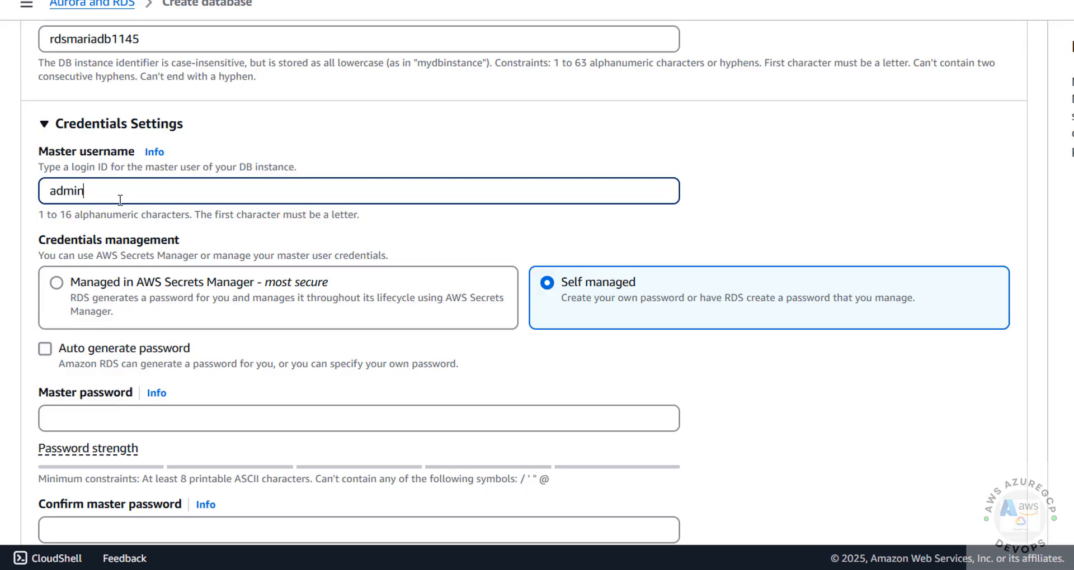
- Enter the master password and confirm it by entering the same value again
{"action": "scroll", "coordinate": [146, 217], "scroll_direction": "down", "scroll_amount": 1}
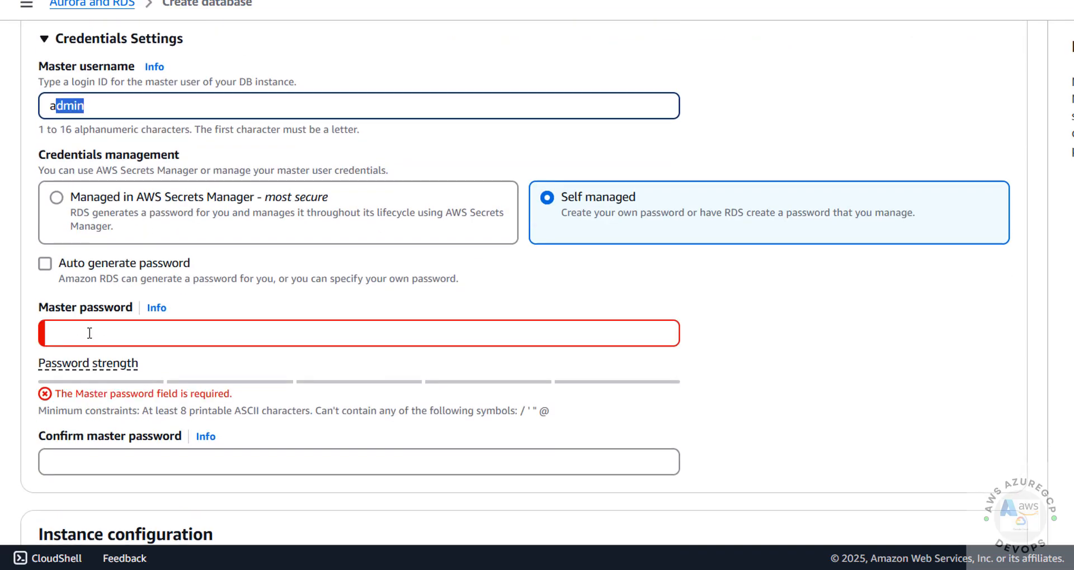
{"action": "left_click", "coordinate": [89, 333]}
{"action": "left_click_drag", "start_coordinate": [104, 104], "coordinate": [34, 106]}
{"action": "left_click", "coordinate": [74, 335]}
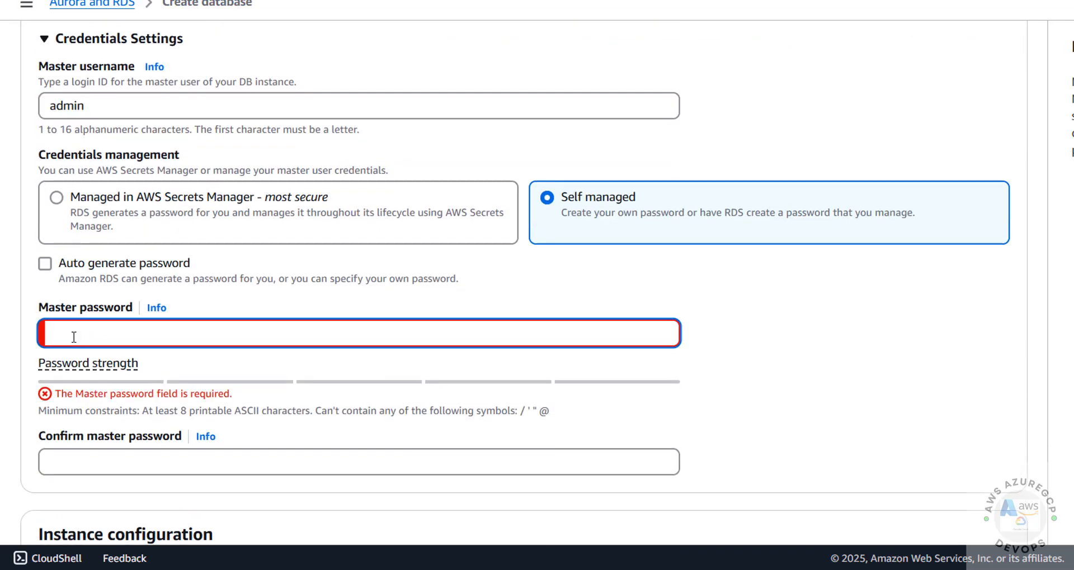
{"action": "left_click_drag", "start_coordinate": [38, 410], "coordinate": [562, 420]}
{"action": "left_click", "coordinate": [369, 330]}
{"action": "left_click", "coordinate": [381, 325]}
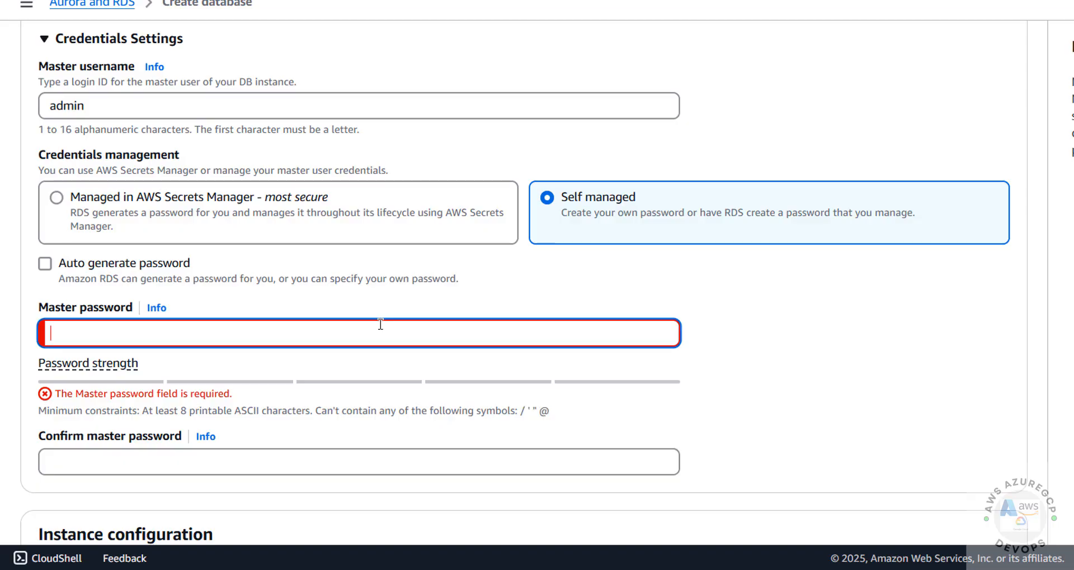
{"action": "type", "text": "•••••••••"}
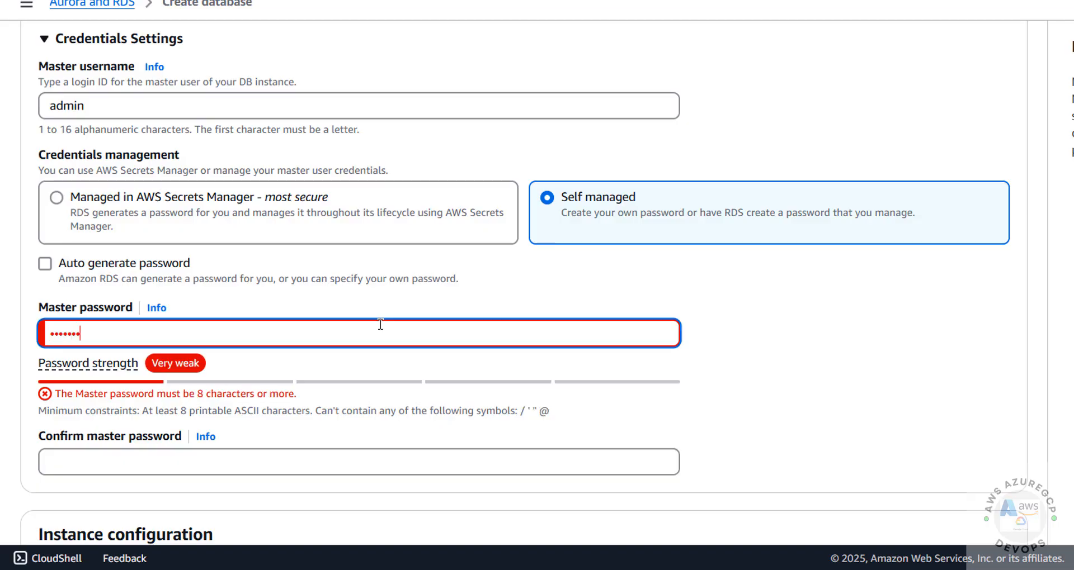
{"action": "left_click", "coordinate": [223, 453]}
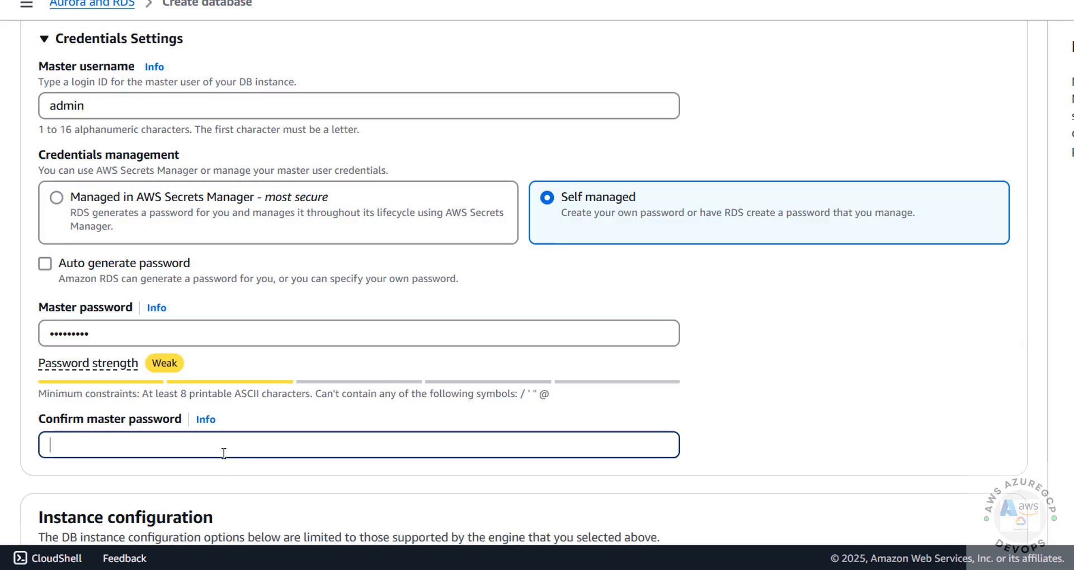
{"action": "type", "text": "•••••••••"}
{"action": "scroll", "coordinate": [291, 358], "scroll_direction": "down", "scroll_amount": 5}
{"action": "scroll", "coordinate": [249, 346], "scroll_direction": "down", "scroll_amount": 3}
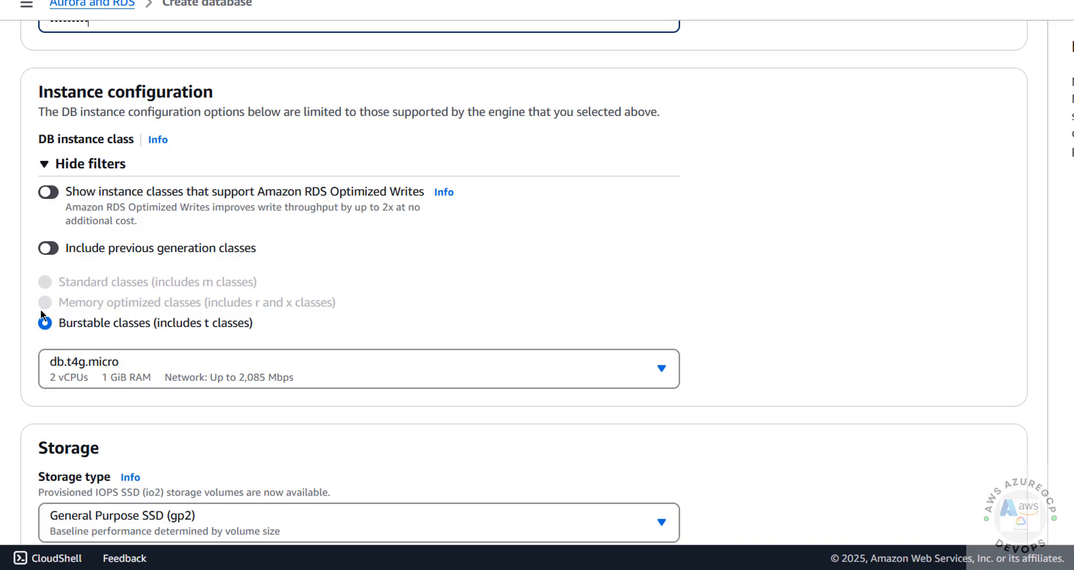
- Keep db.t4g.micro as the DB instance class
{"action": "left_click", "coordinate": [148, 352]}
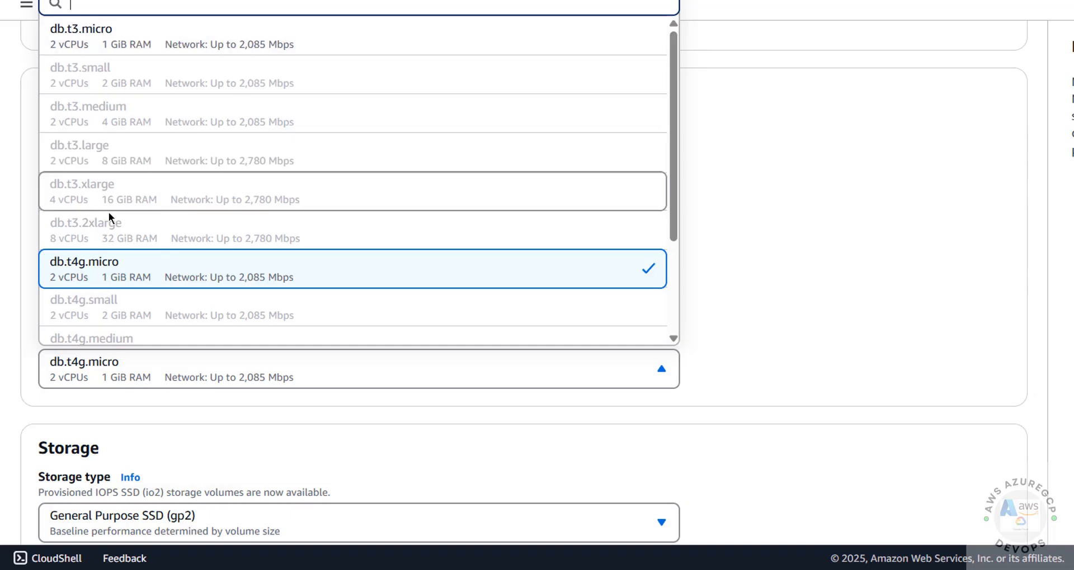
{"action": "left_click", "coordinate": [106, 277]}
{"action": "scroll", "coordinate": [226, 267], "scroll_direction": "down", "scroll_amount": 4}
{"action": "scroll", "coordinate": [233, 264], "scroll_direction": "up", "scroll_amount": 7}
{"action": "scroll", "coordinate": [232, 264], "scroll_direction": "up", "scroll_amount": 10}
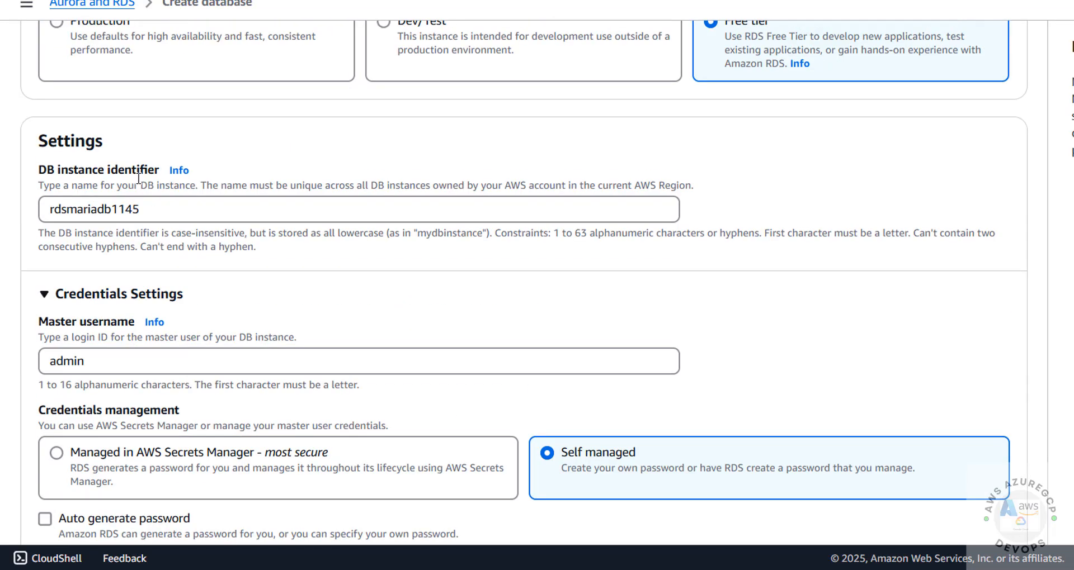
{"action": "scroll", "coordinate": [273, 271], "scroll_direction": "down", "scroll_amount": 15}
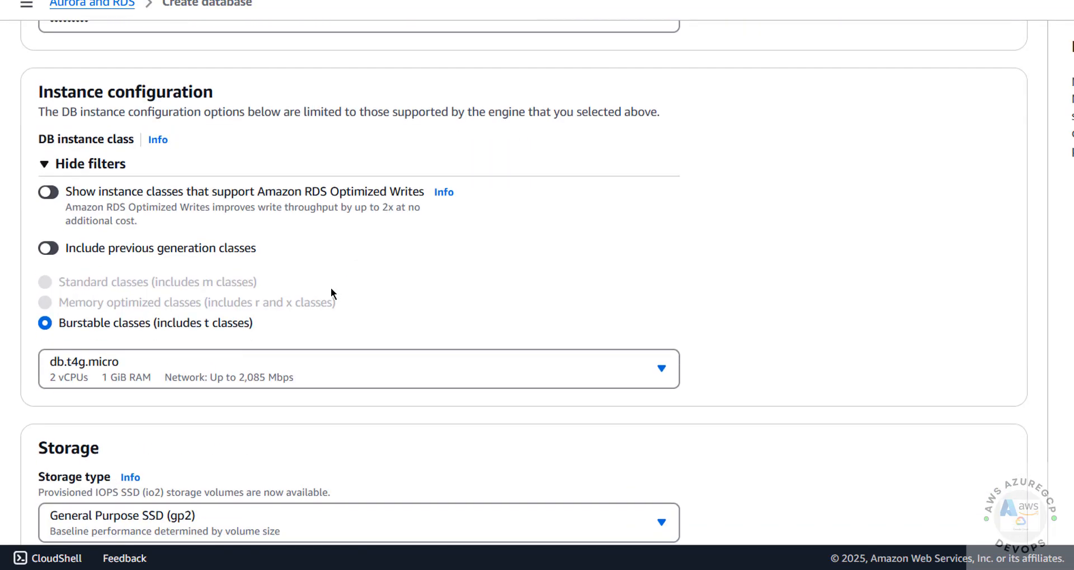
{"action": "scroll", "coordinate": [267, 293], "scroll_direction": "up", "scroll_amount": 10}
{"action": "scroll", "coordinate": [155, 305], "scroll_direction": "down", "scroll_amount": 5}
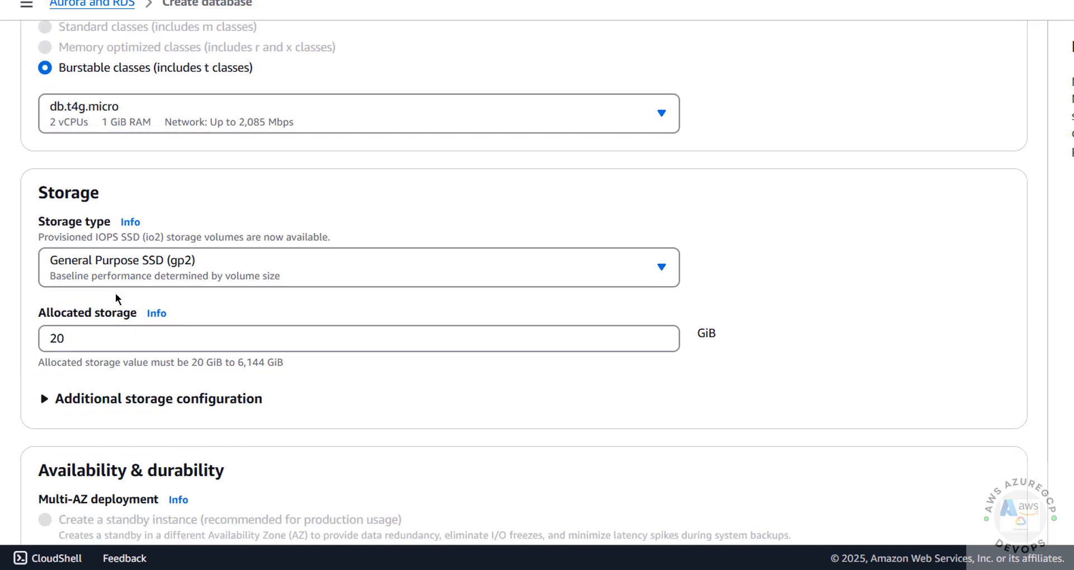
- Keep 20 GiB of General Purpose SSD (gp2) storage and disable storage autoscaling
{"action": "left_click", "coordinate": [96, 277]}
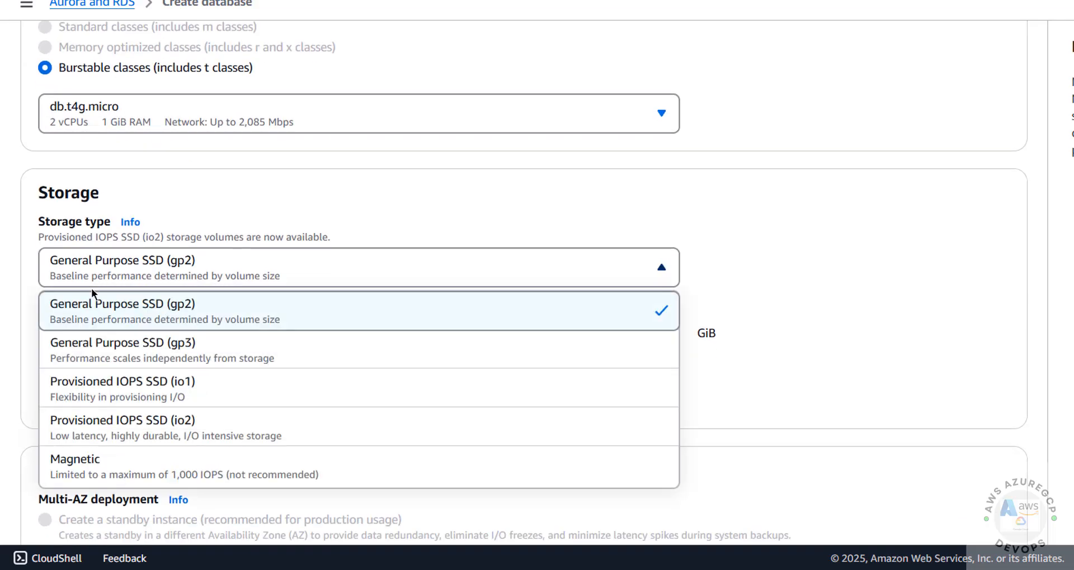
{"action": "left_click", "coordinate": [332, 223]}
{"action": "scroll", "coordinate": [287, 233], "scroll_direction": "down", "scroll_amount": 2}
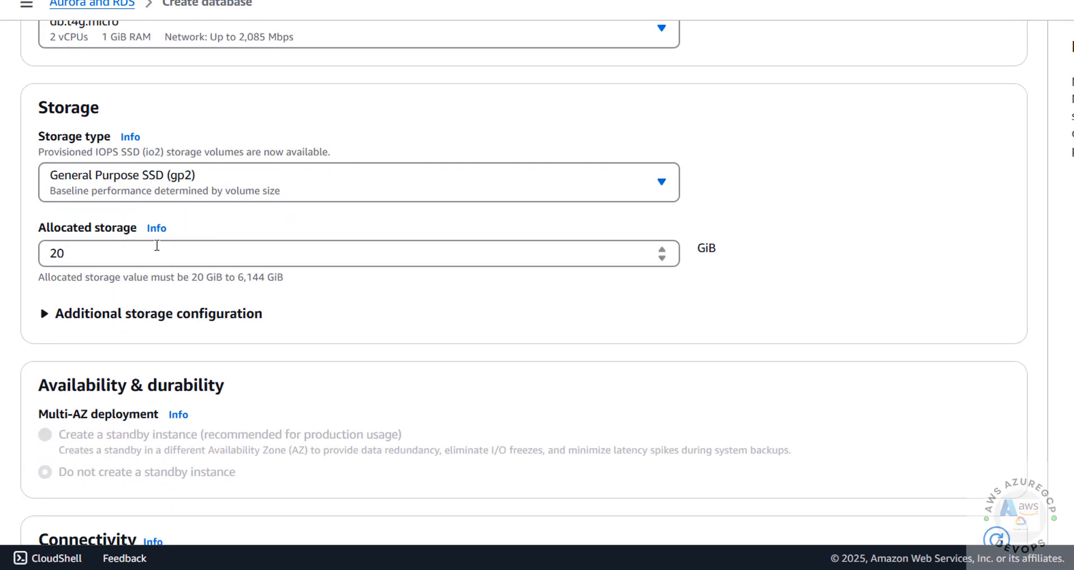
{"action": "left_click", "coordinate": [93, 260]}
{"action": "left_click", "coordinate": [73, 316]}
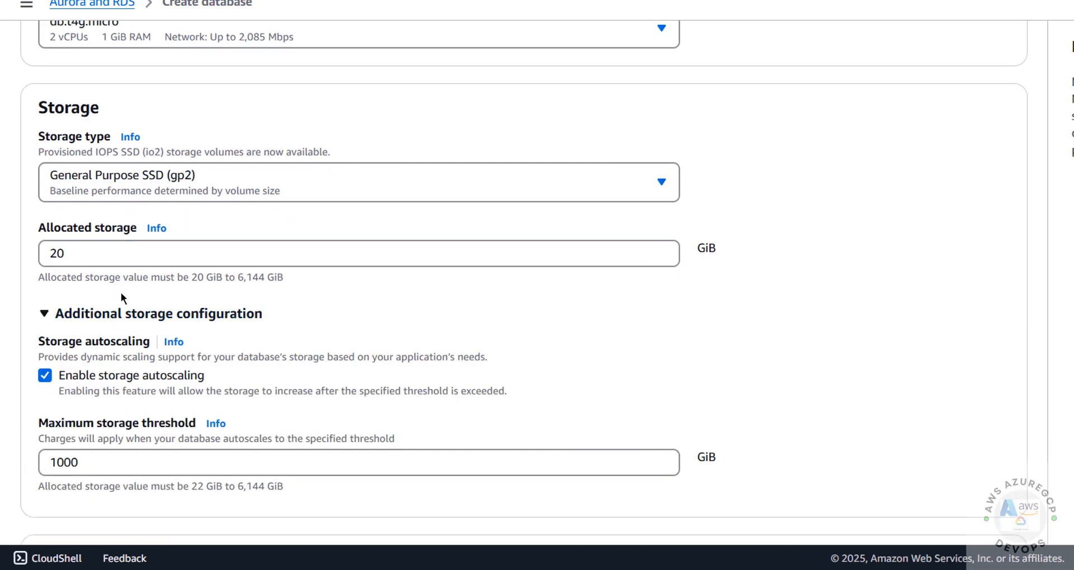
{"action": "scroll", "coordinate": [121, 293], "scroll_direction": "down", "scroll_amount": 5}
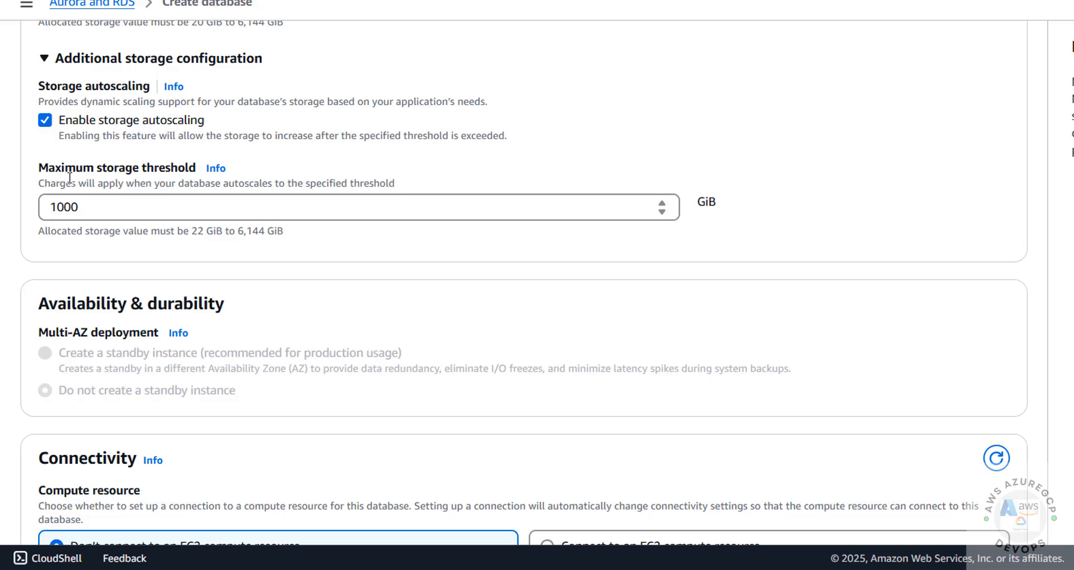
{"action": "left_click", "coordinate": [45, 121]}
{"action": "left_click", "coordinate": [45, 120]}
{"action": "left_click", "coordinate": [45, 121]}
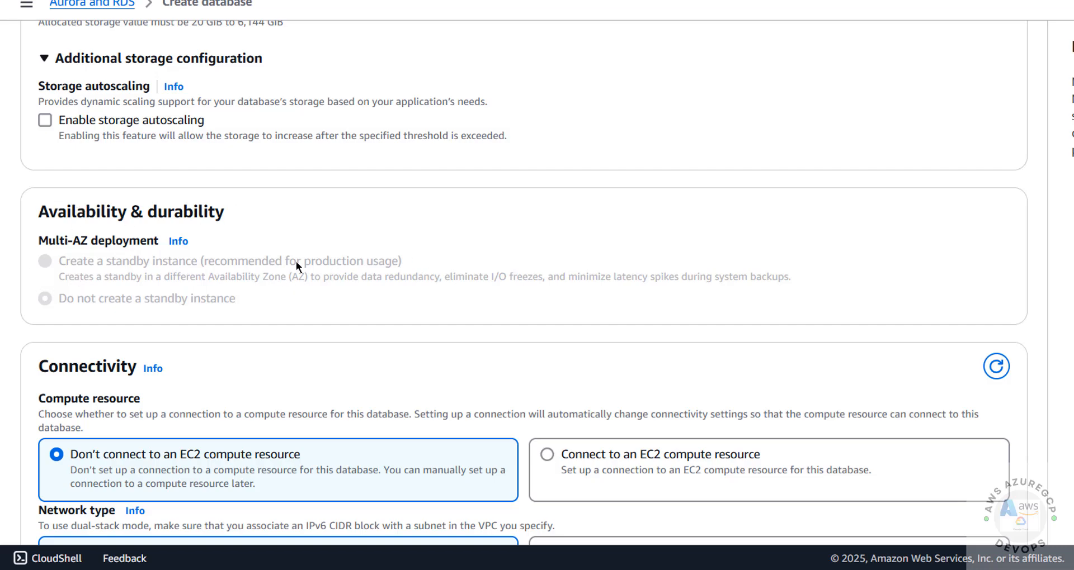
- Keep Create new VPC as the database's network
{"action": "scroll", "coordinate": [182, 262], "scroll_direction": "down", "scroll_amount": 5}
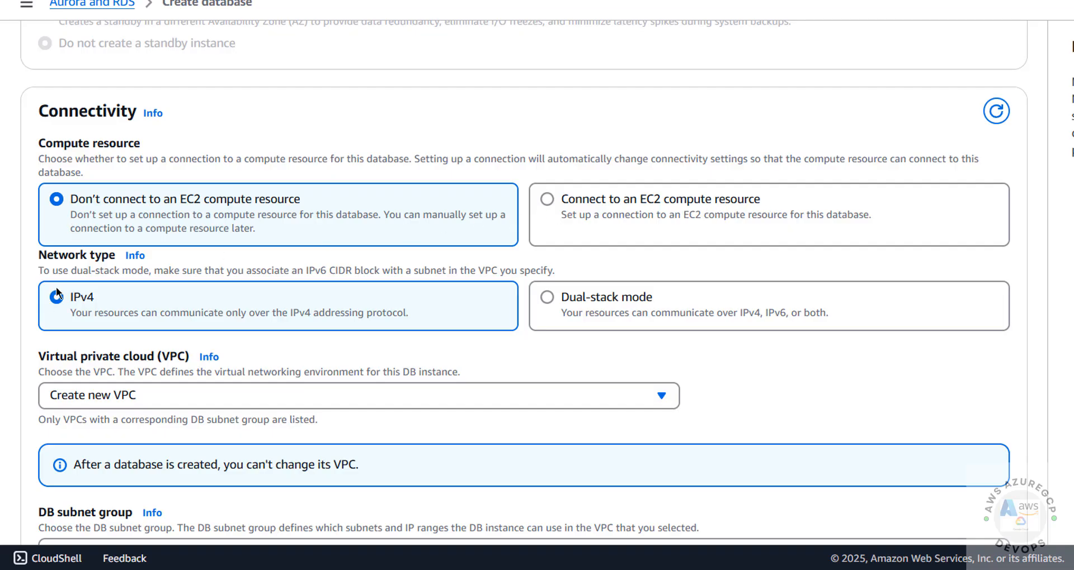
{"action": "scroll", "coordinate": [83, 309], "scroll_direction": "down", "scroll_amount": 2}
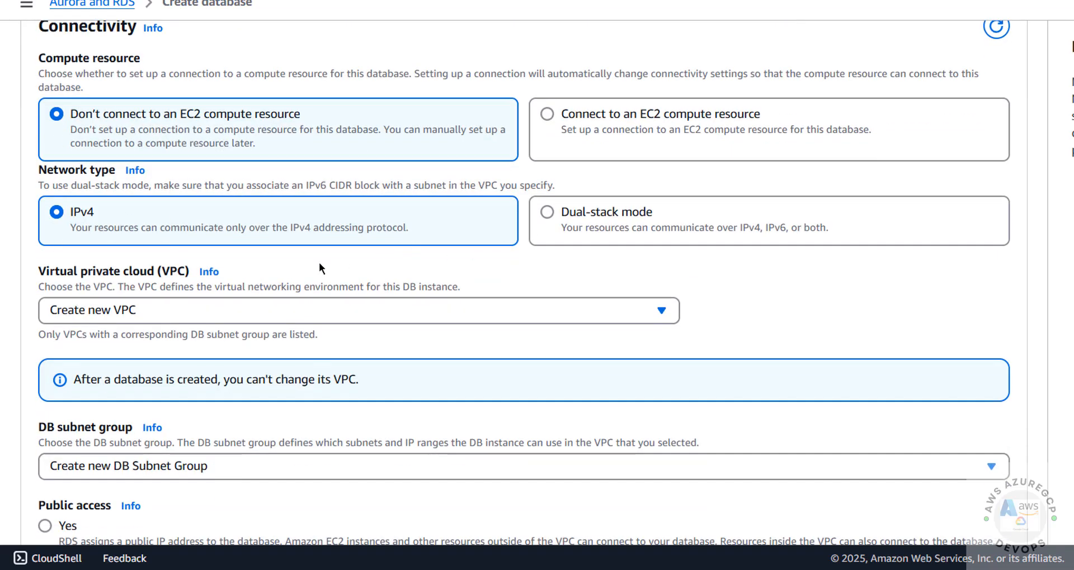
{"action": "left_click", "coordinate": [141, 311]}
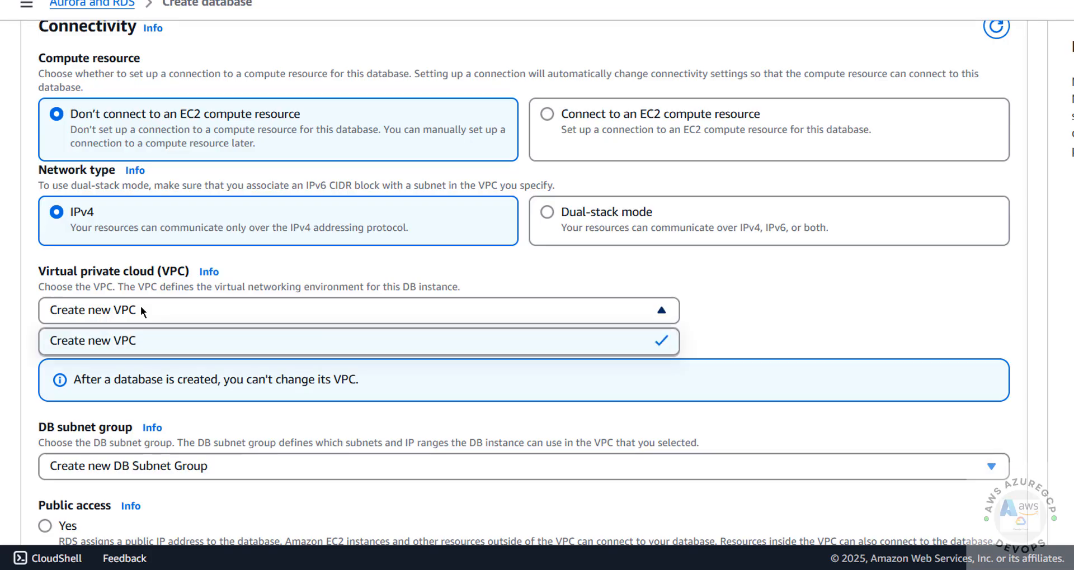
{"action": "left_click", "coordinate": [140, 311]}
{"action": "left_click", "coordinate": [141, 311]}
{"action": "left_click", "coordinate": [140, 306]}
{"action": "left_click", "coordinate": [145, 304]}
{"action": "left_click", "coordinate": [1037, 1]}
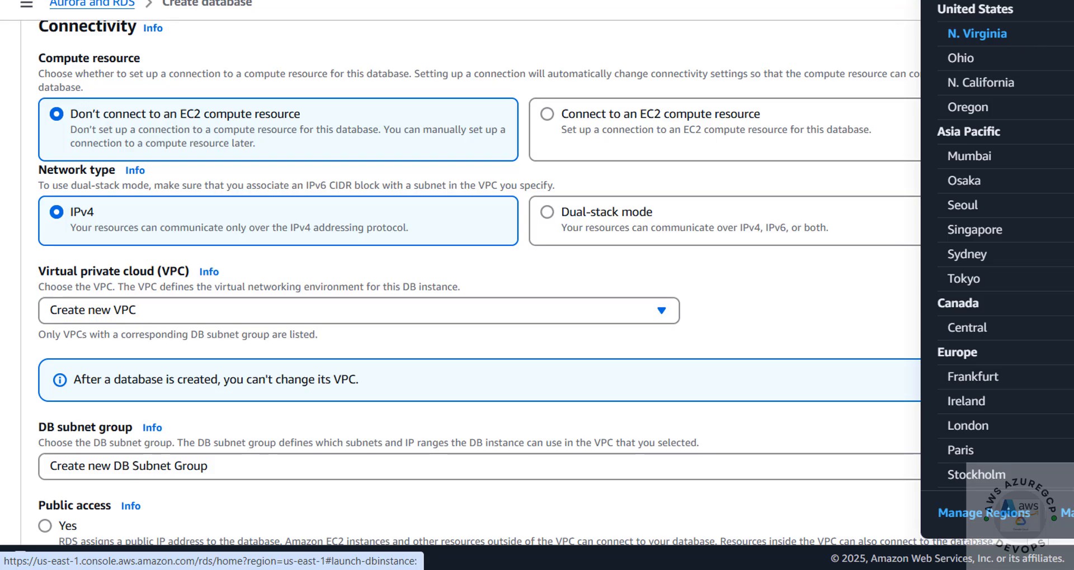
{"action": "left_click", "coordinate": [821, 31]}
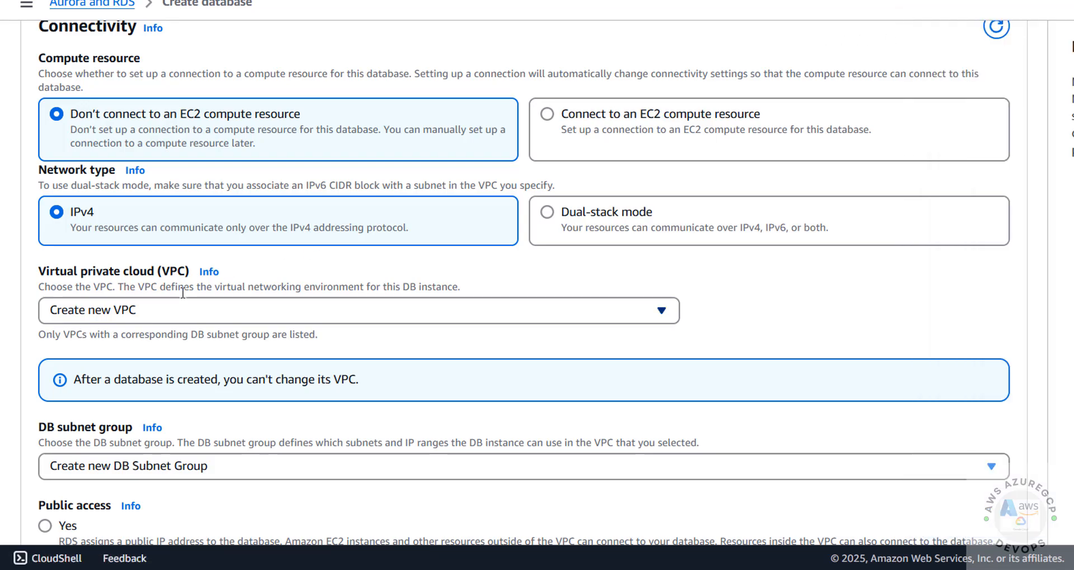
{"action": "left_click", "coordinate": [143, 316]}
{"action": "left_click", "coordinate": [145, 316]}
- Keep a new DB subnet group and make the database publicly accessible
{"action": "scroll", "coordinate": [151, 317], "scroll_direction": "down", "scroll_amount": 5}
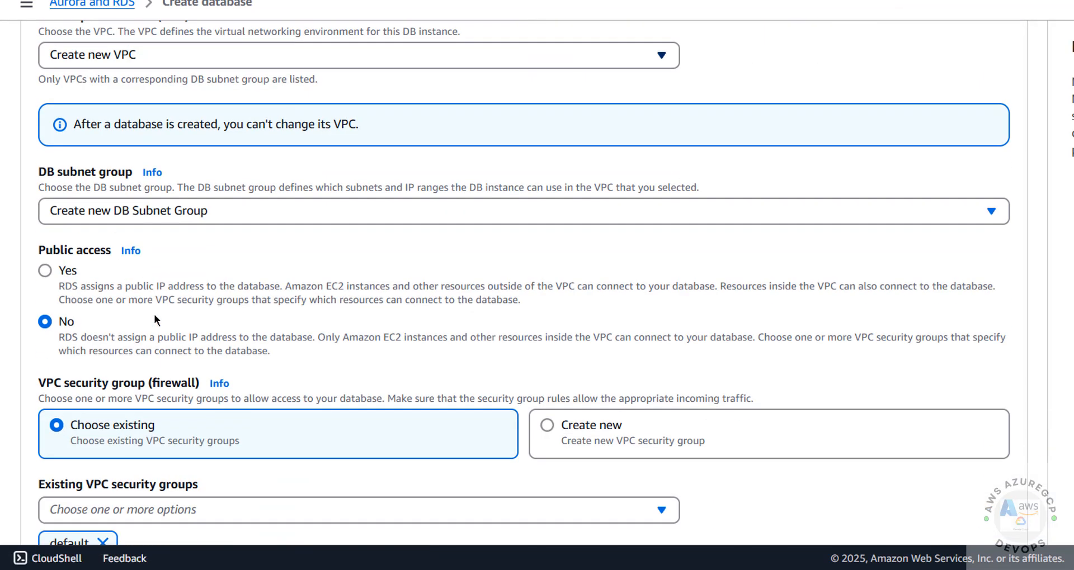
{"action": "left_click", "coordinate": [96, 209]}
{"action": "left_click", "coordinate": [96, 209]}
{"action": "left_click", "coordinate": [96, 210]}
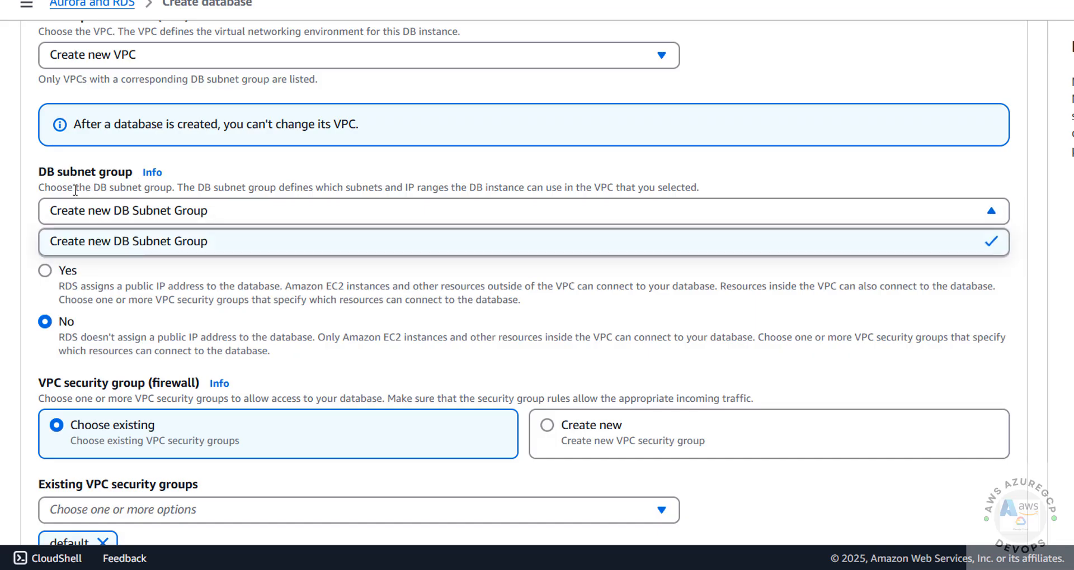
{"action": "scroll", "coordinate": [123, 224], "scroll_direction": "down", "scroll_amount": 2}
{"action": "left_click", "coordinate": [118, 193]}
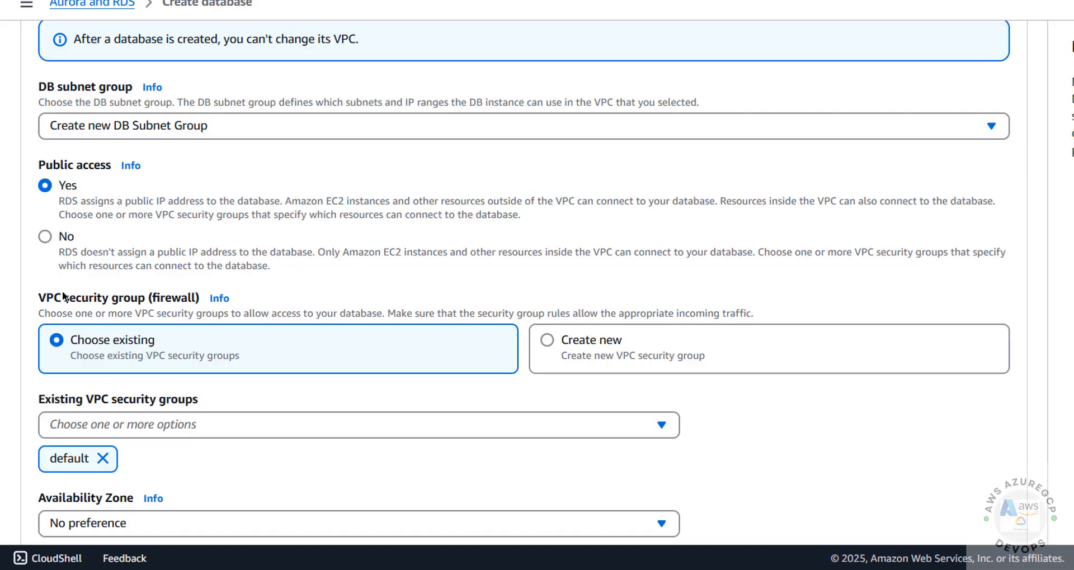
{"action": "scroll", "coordinate": [67, 290], "scroll_direction": "down", "scroll_amount": 3}
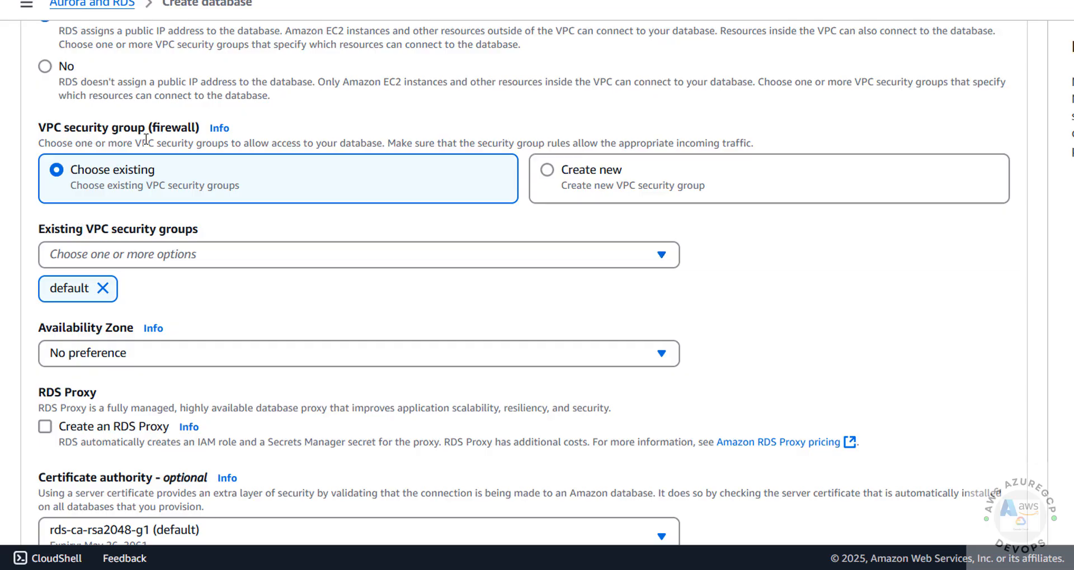
- Create a new security group named mariadb11sg and place the database in us-east-1b
{"action": "left_click", "coordinate": [547, 171]}
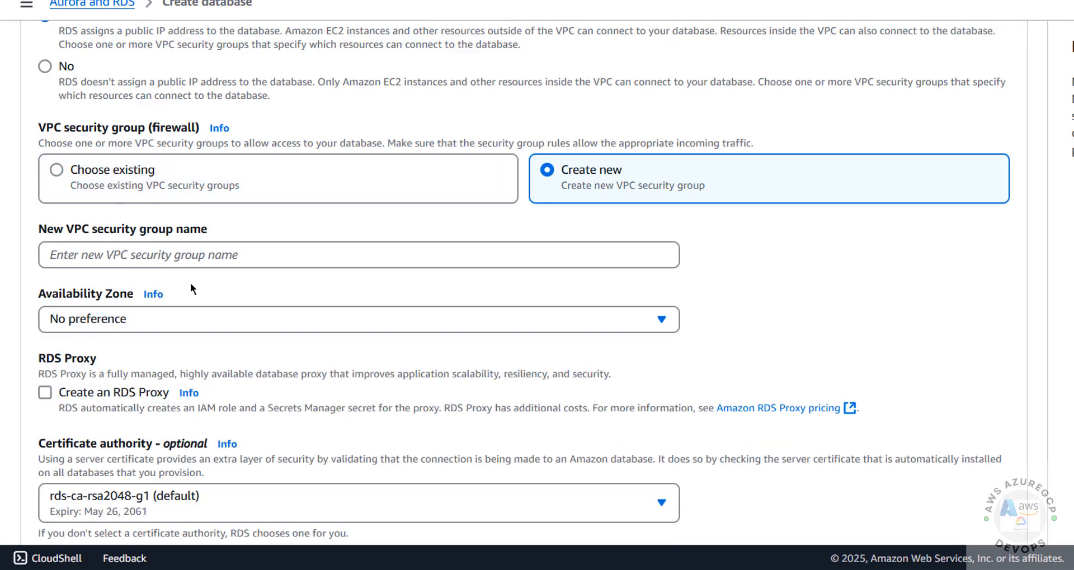
{"action": "left_click", "coordinate": [143, 254]}
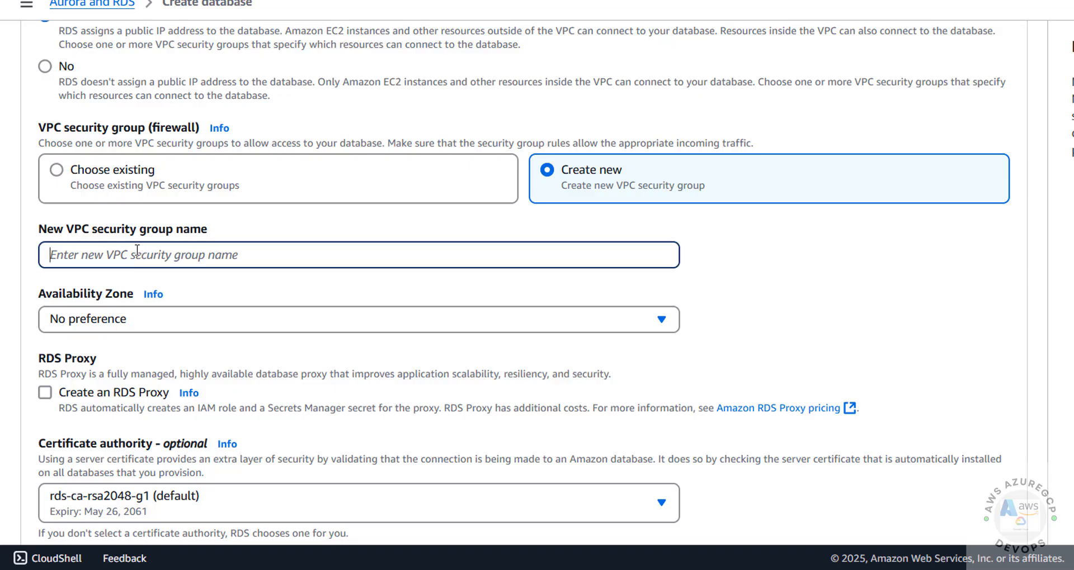
{"action": "type", "text": "mariadb11"}
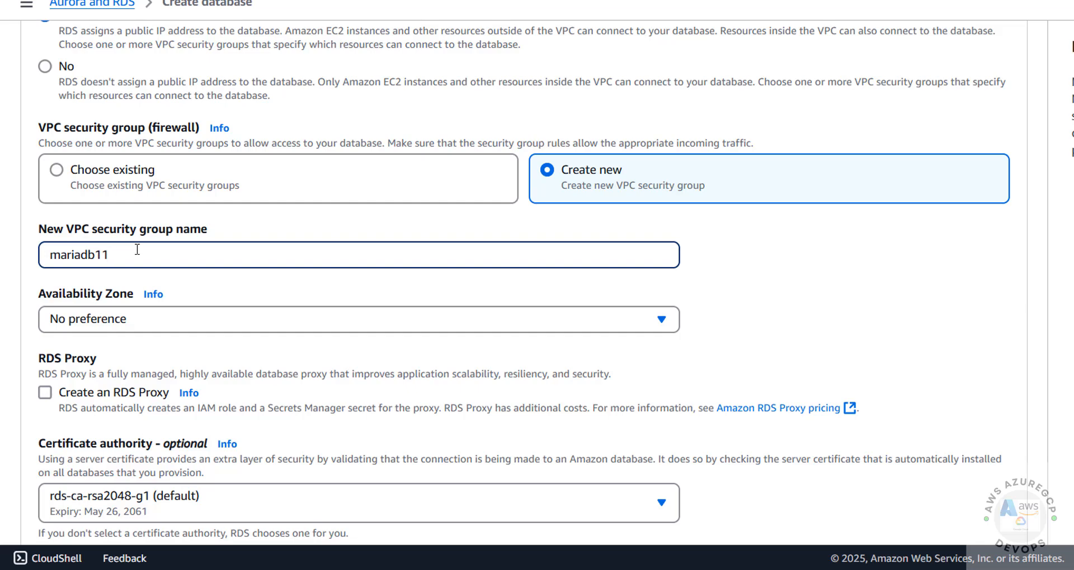
{"action": "type", "text": "sg"}
{"action": "left_click", "coordinate": [129, 316]}
{"action": "left_click", "coordinate": [95, 398]}
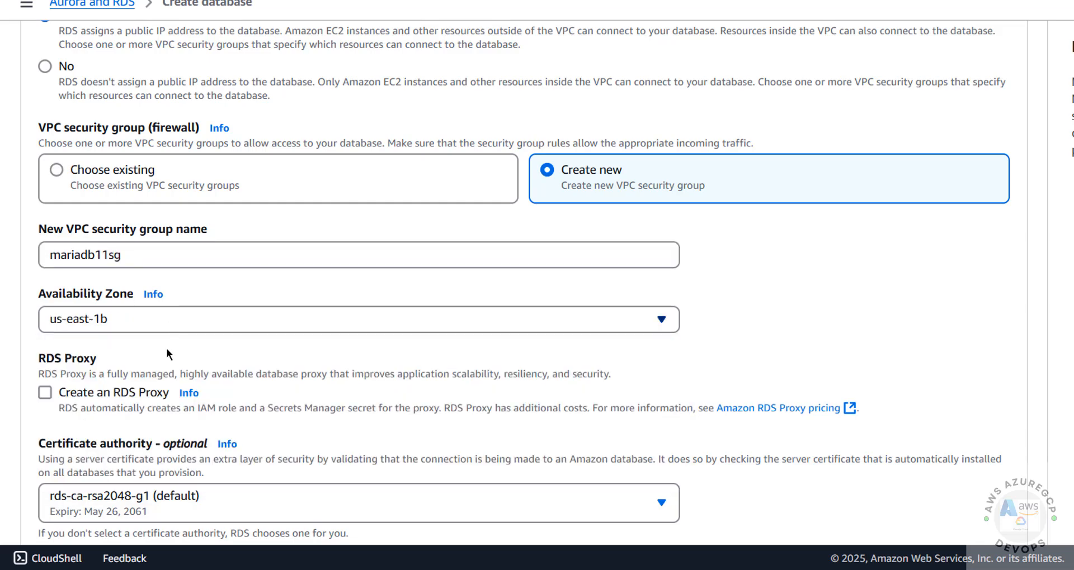
{"action": "scroll", "coordinate": [214, 305], "scroll_direction": "down", "scroll_amount": 3}
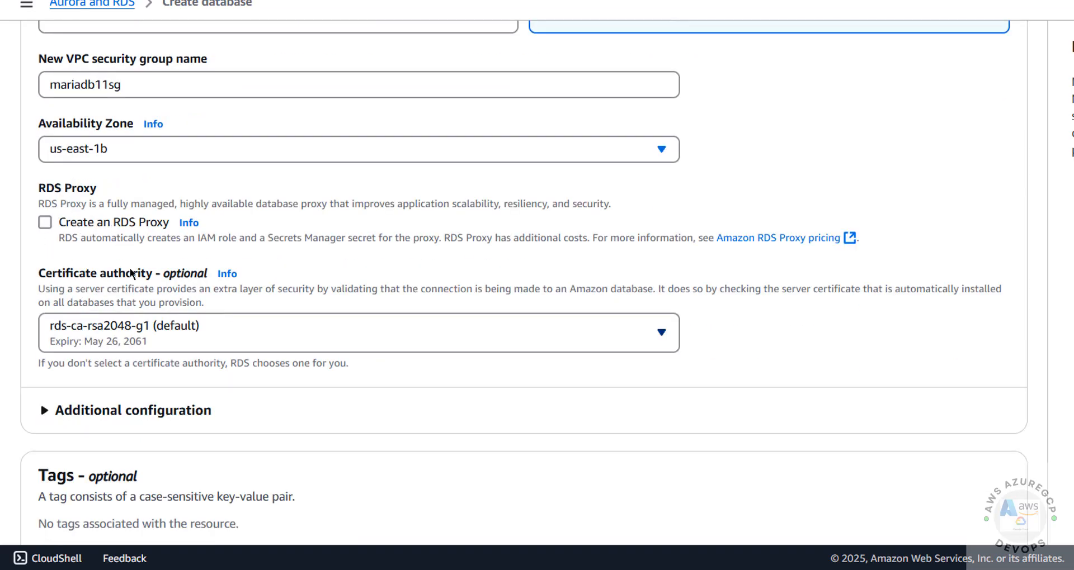
- Review the database port setting, keeping 3306
{"action": "scroll", "coordinate": [131, 274], "scroll_direction": "down", "scroll_amount": 6}
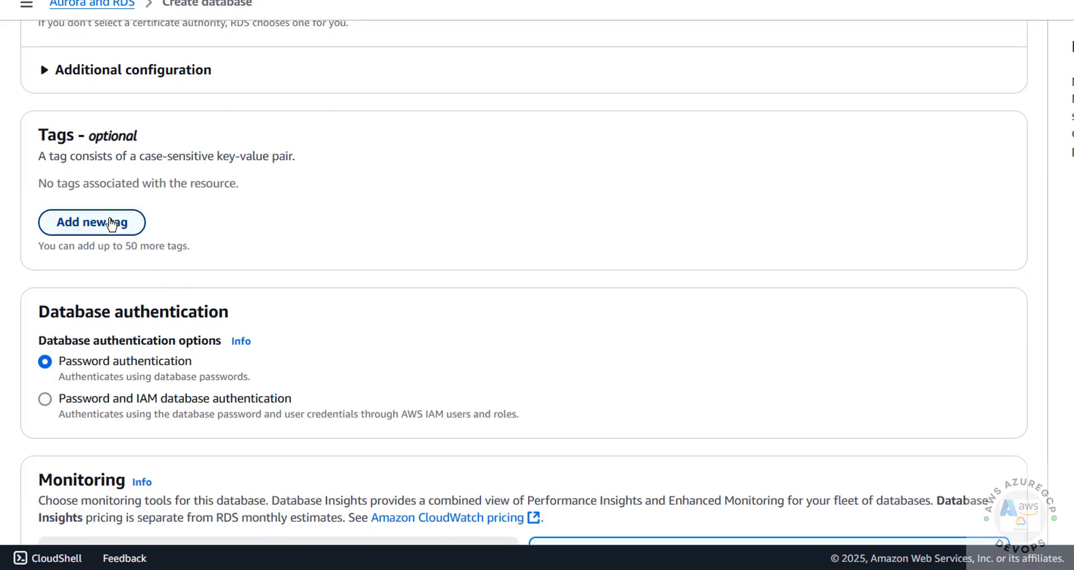
{"action": "left_click", "coordinate": [96, 72]}
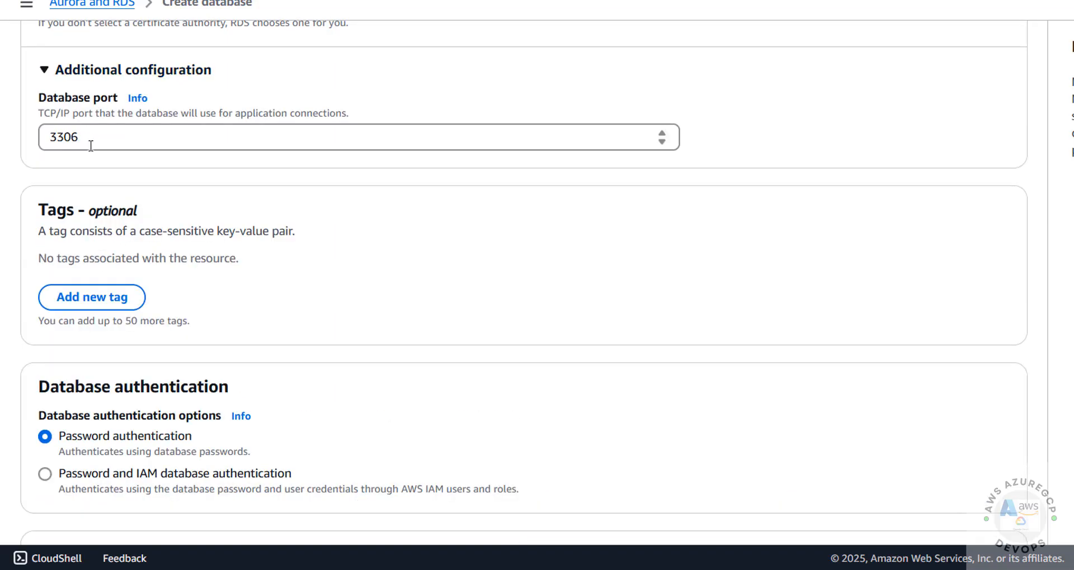
{"action": "left_click_drag", "start_coordinate": [91, 145], "coordinate": [31, 146]}
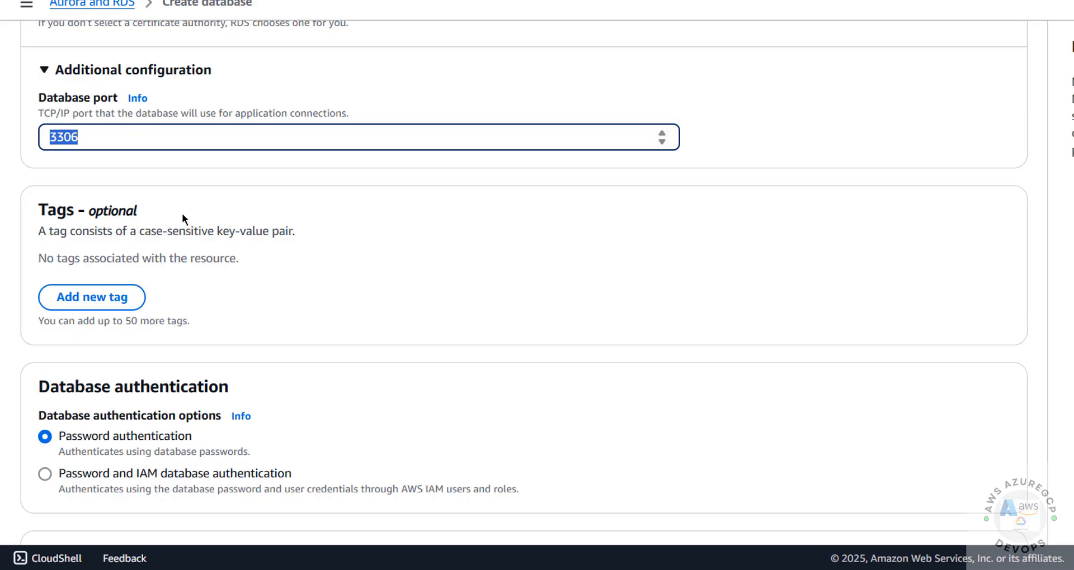
{"action": "scroll", "coordinate": [182, 217], "scroll_direction": "down", "scroll_amount": 3}
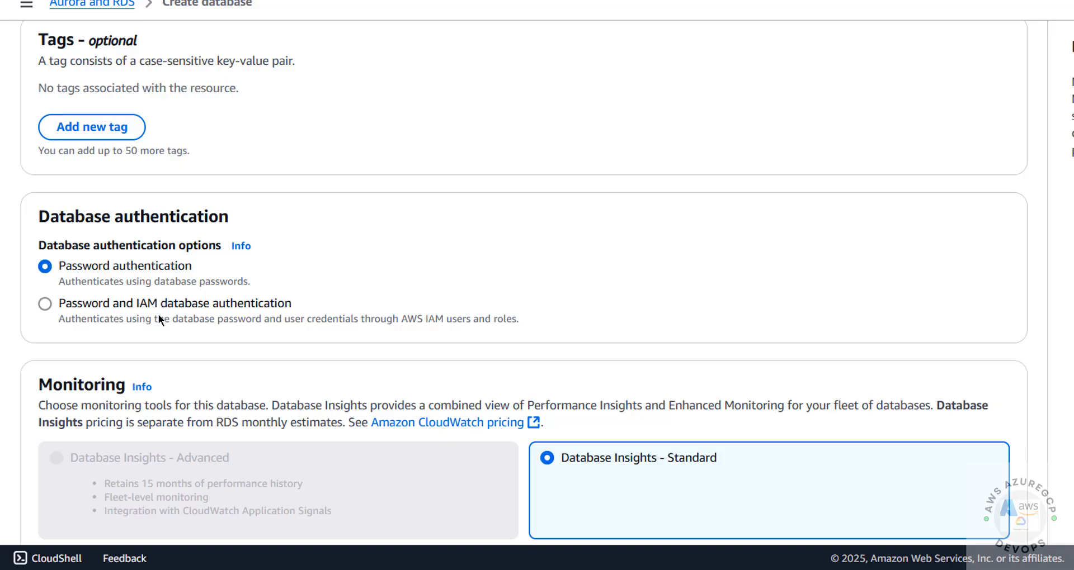
{"action": "scroll", "coordinate": [126, 285], "scroll_direction": "down", "scroll_amount": 5}
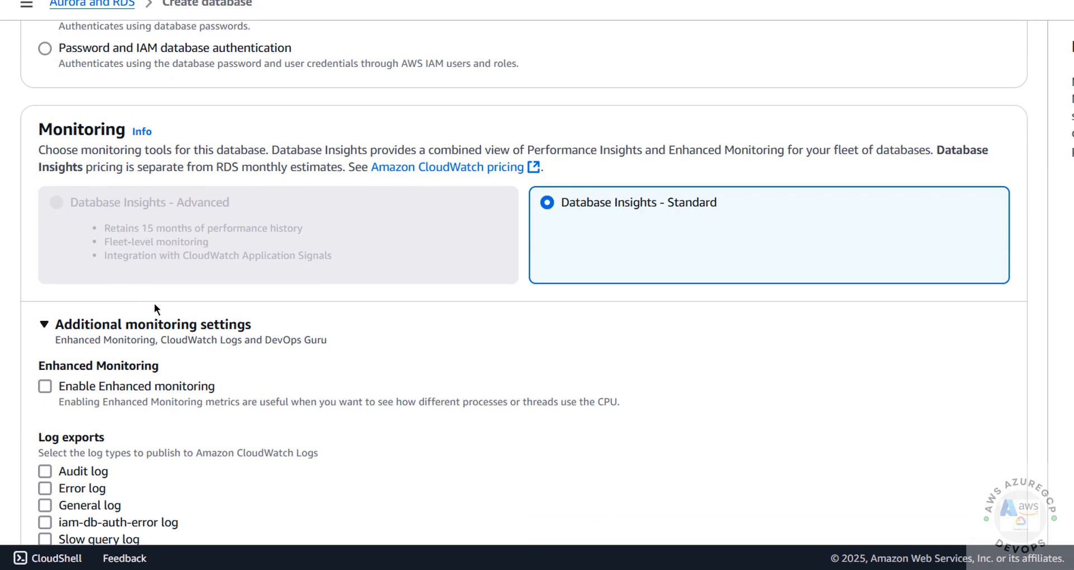
{"action": "scroll", "coordinate": [153, 303], "scroll_direction": "down", "scroll_amount": 2}
- Leave Enhanced Monitoring off and add the slow query log to CloudWatch log exports
{"action": "left_click", "coordinate": [45, 301]}
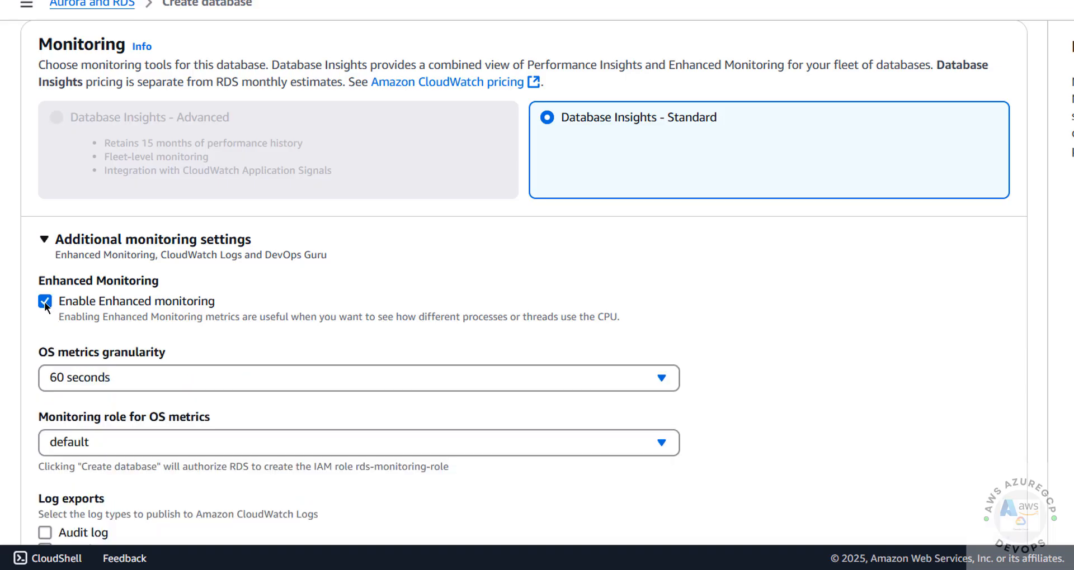
{"action": "left_click", "coordinate": [44, 300]}
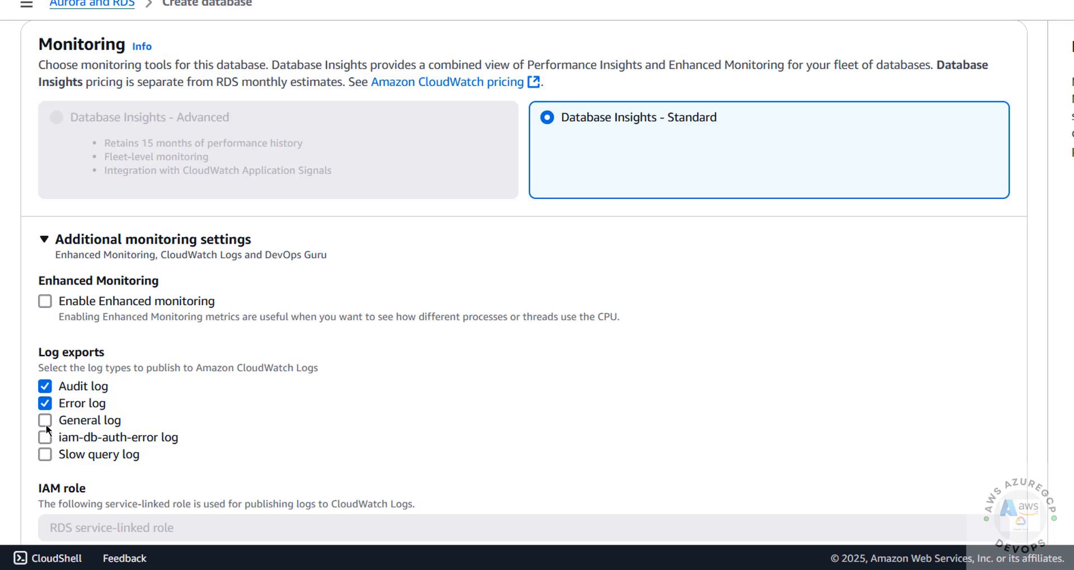
{"action": "left_click", "coordinate": [43, 458]}
{"action": "scroll", "coordinate": [237, 340], "scroll_direction": "down", "scroll_amount": 8}
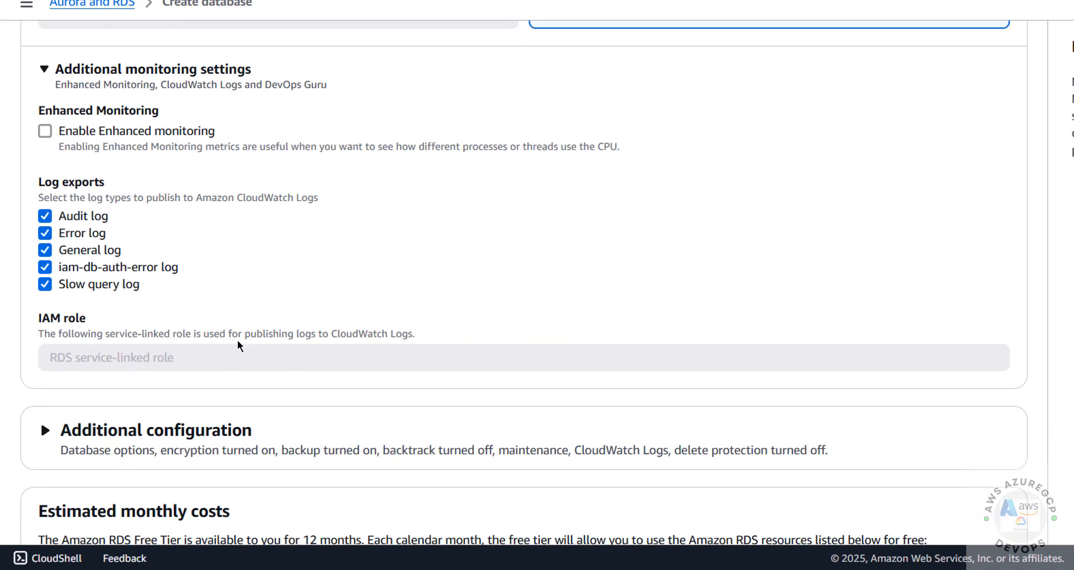
{"action": "scroll", "coordinate": [239, 340], "scroll_direction": "down", "scroll_amount": 1}
- Name the initial database bank and keep the default parameter and option groups
{"action": "left_click", "coordinate": [62, 140]}
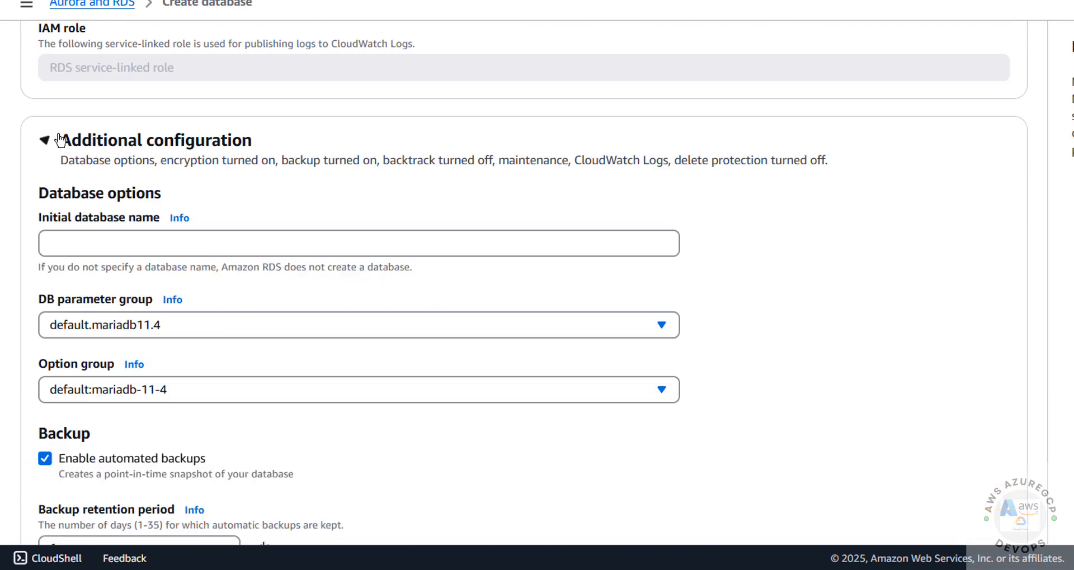
{"action": "left_click", "coordinate": [71, 244]}
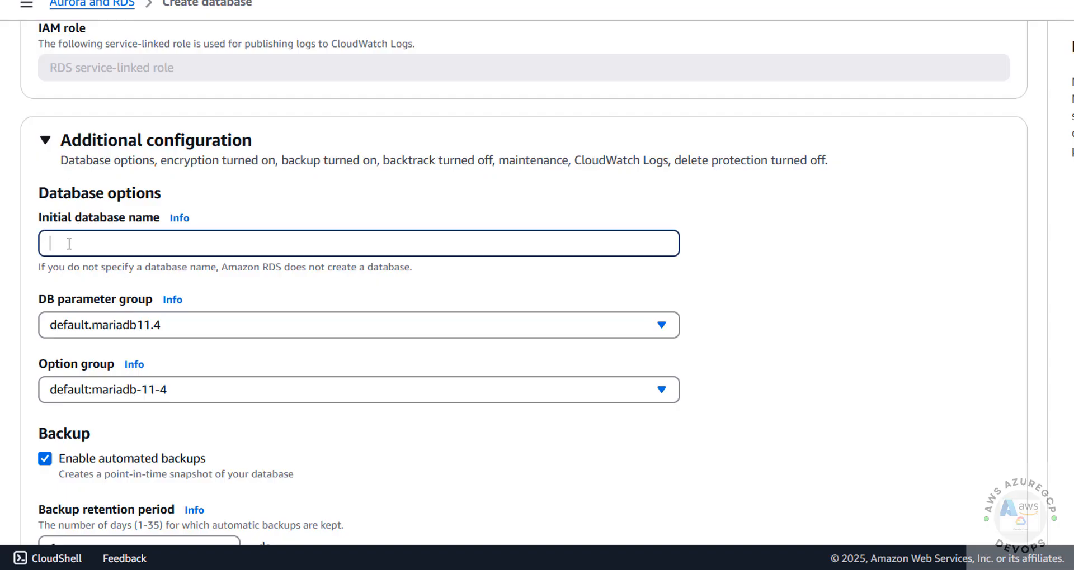
{"action": "type", "text": "bank"}
{"action": "scroll", "coordinate": [99, 158], "scroll_direction": "down", "scroll_amount": 3}
{"action": "left_click", "coordinate": [99, 154]}
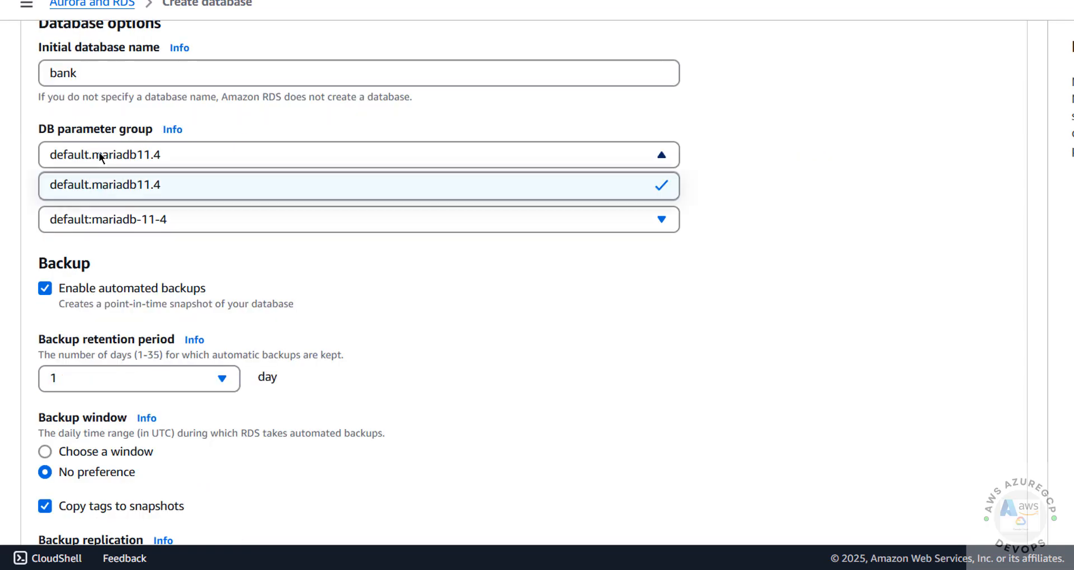
{"action": "left_click", "coordinate": [99, 155]}
{"action": "left_click", "coordinate": [99, 154]}
{"action": "left_click", "coordinate": [97, 164]}
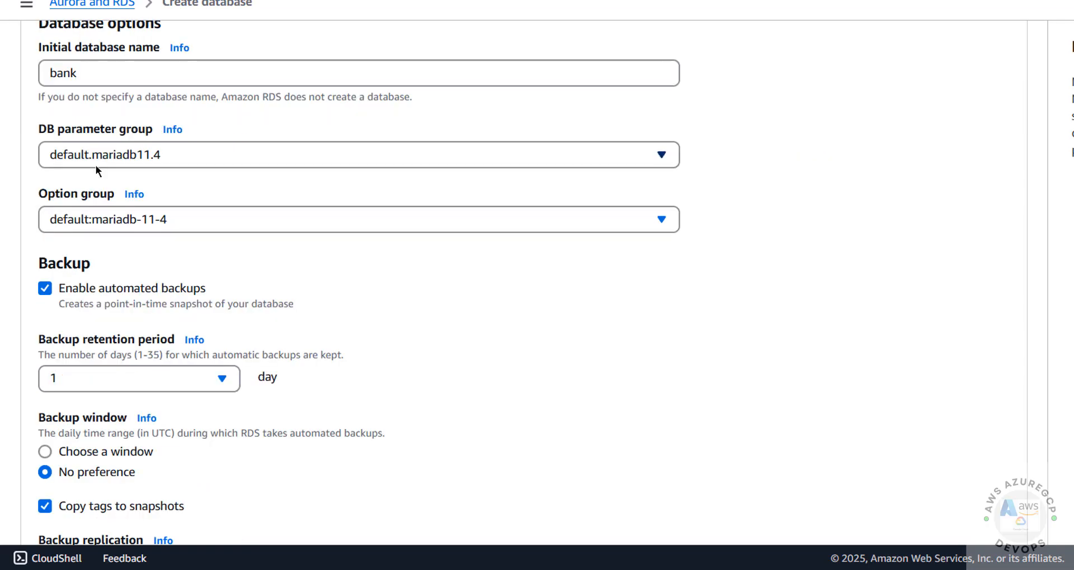
{"action": "left_click", "coordinate": [95, 220]}
{"action": "left_click", "coordinate": [96, 221]}
{"action": "left_click", "coordinate": [95, 221]}
{"action": "left_click", "coordinate": [94, 234]}
- Keep automated backups on with 1-day retention and no preferred backup window
{"action": "scroll", "coordinate": [94, 234], "scroll_direction": "down", "scroll_amount": 3}
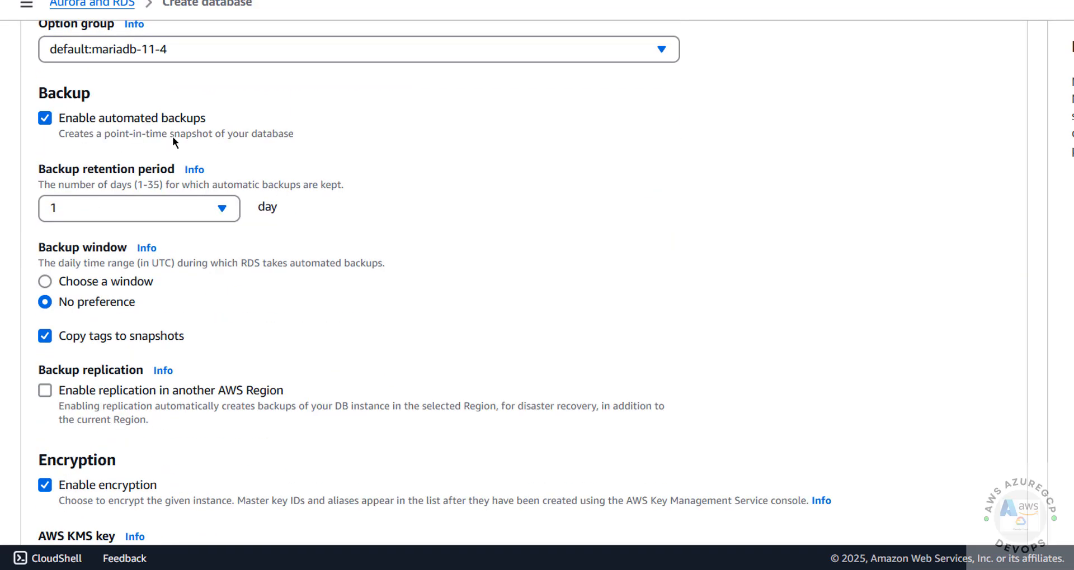
{"action": "left_click", "coordinate": [47, 120]}
{"action": "left_click", "coordinate": [47, 120]}
{"action": "left_click", "coordinate": [48, 120]}
{"action": "left_click", "coordinate": [48, 119]}
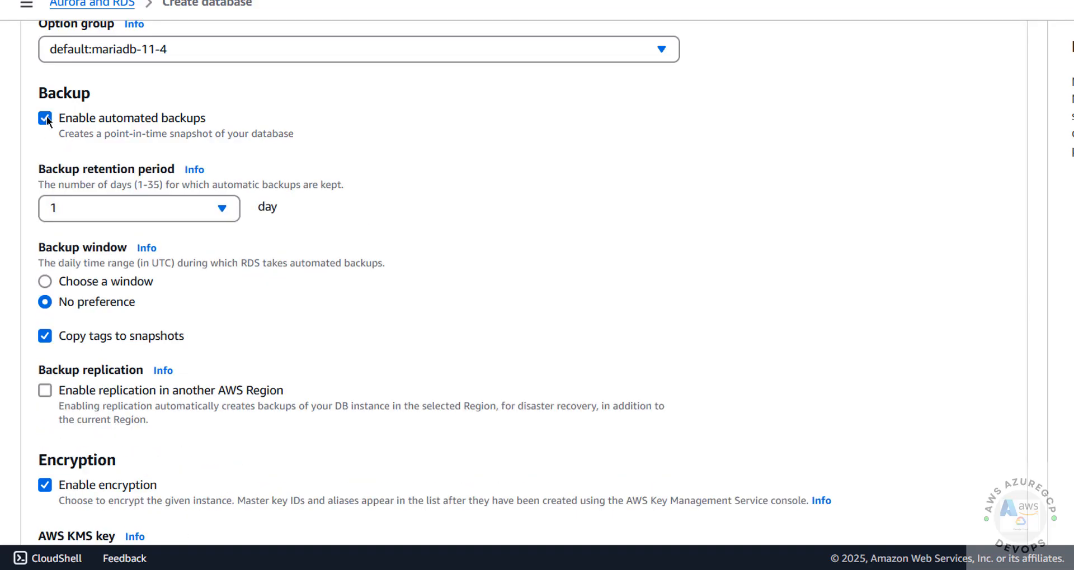
{"action": "left_click", "coordinate": [82, 208]}
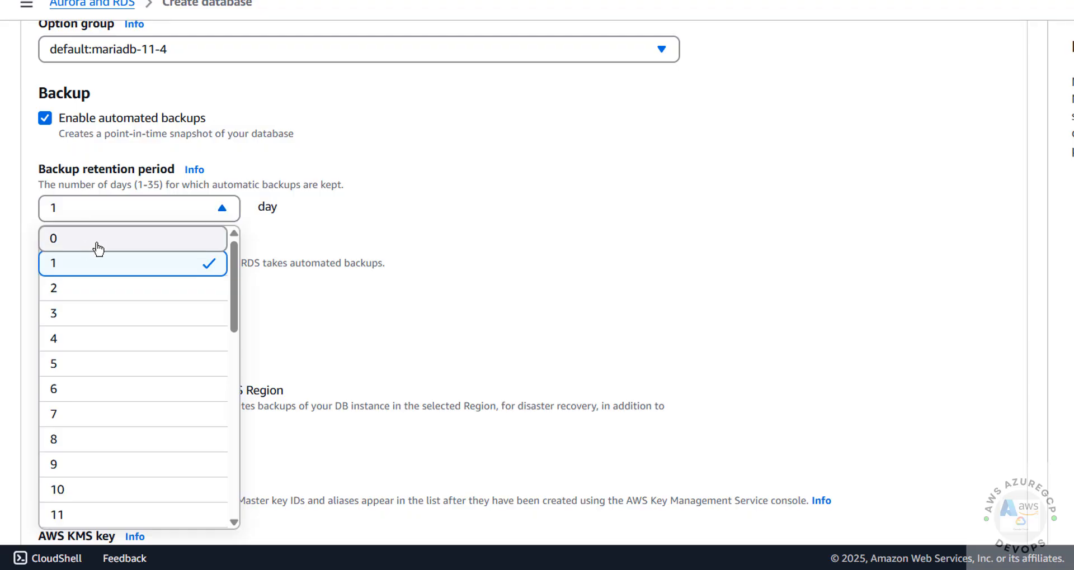
{"action": "scroll", "coordinate": [143, 472], "scroll_direction": "down", "scroll_amount": 10}
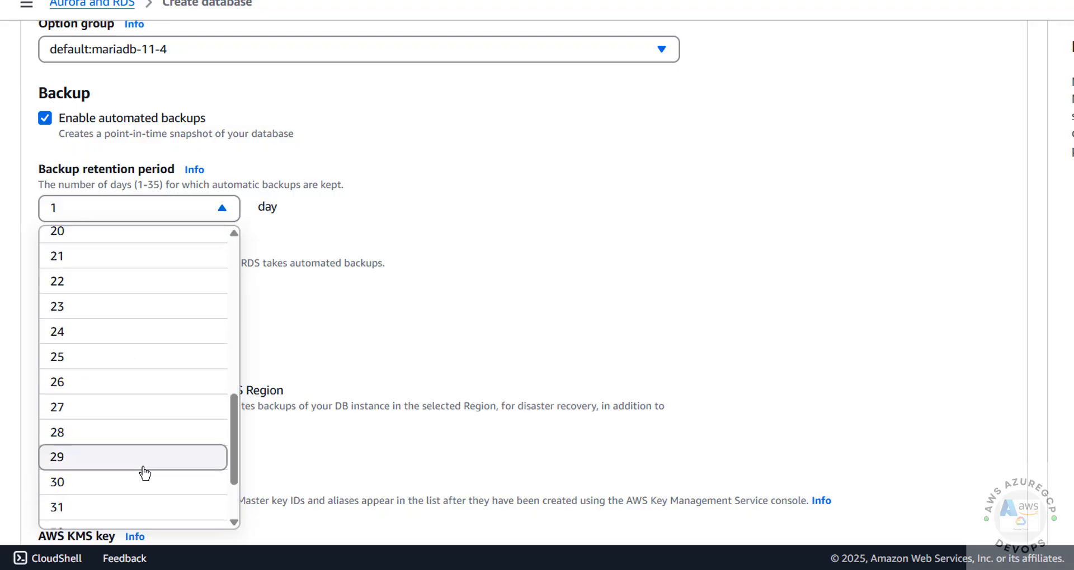
{"action": "left_click", "coordinate": [487, 232]}
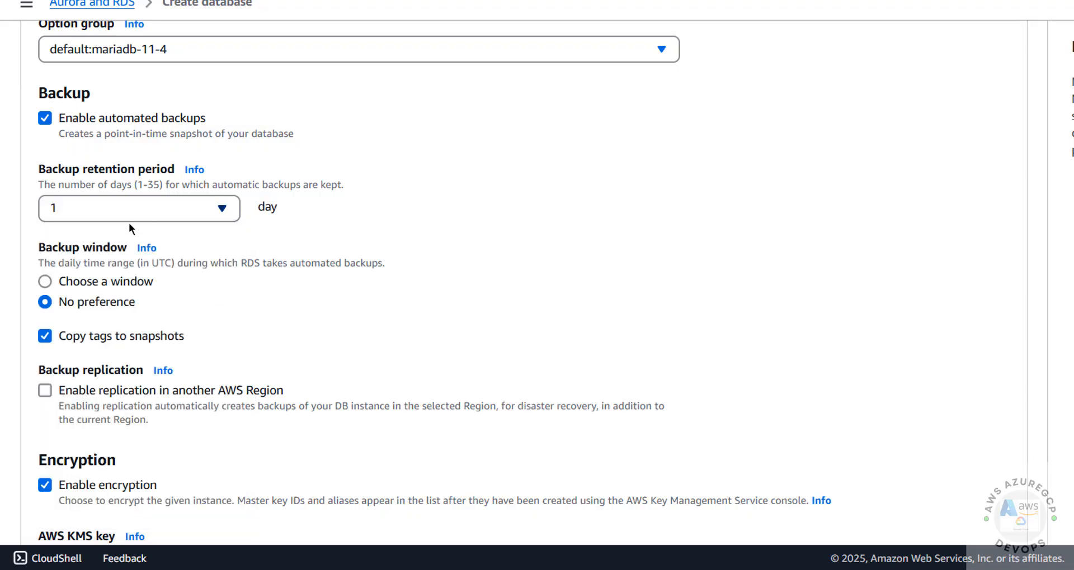
{"action": "left_click", "coordinate": [86, 283]}
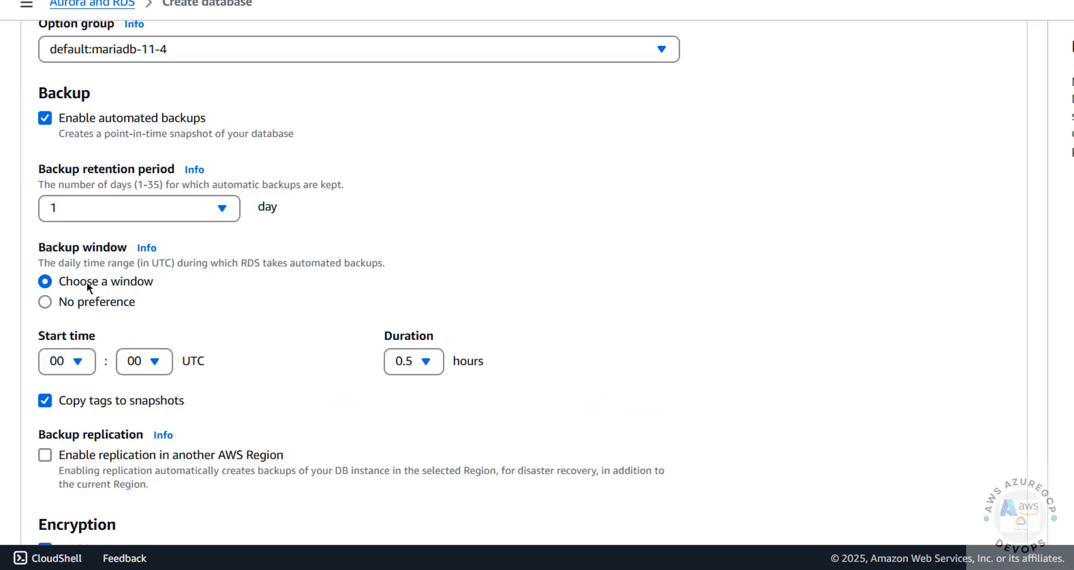
{"action": "left_click", "coordinate": [46, 303]}
{"action": "left_click", "coordinate": [45, 282]}
{"action": "left_click", "coordinate": [46, 303]}
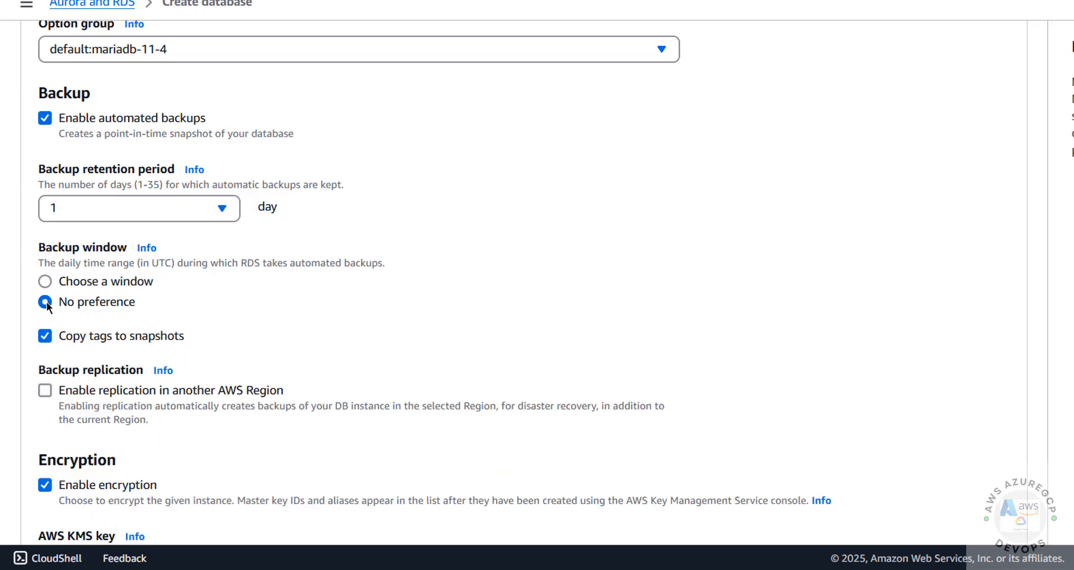
- Turn off deletion protection
{"action": "scroll", "coordinate": [49, 303], "scroll_direction": "down", "scroll_amount": 12}
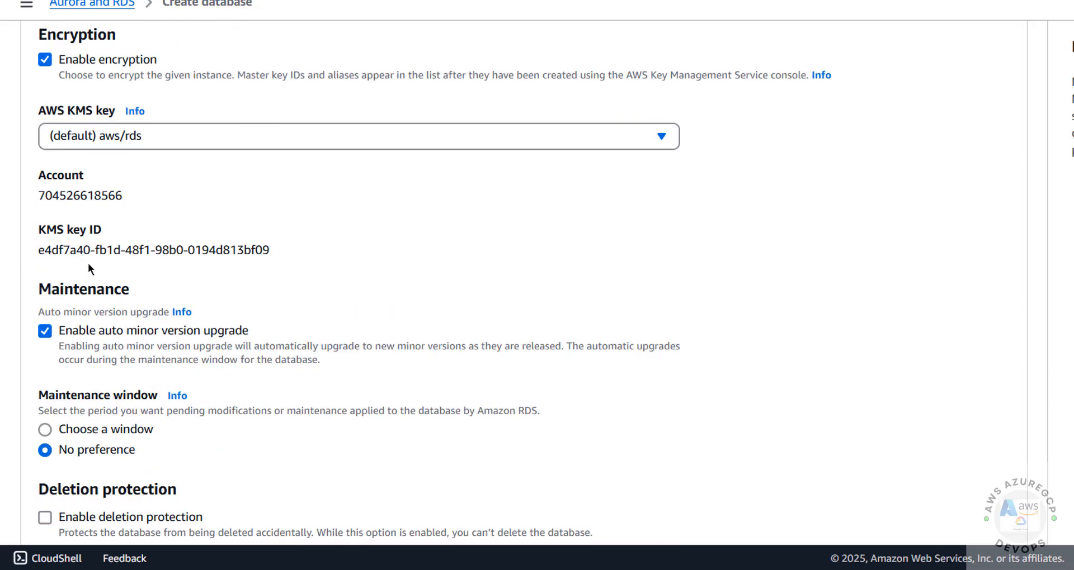
{"action": "scroll", "coordinate": [121, 288], "scroll_direction": "down", "scroll_amount": 1}
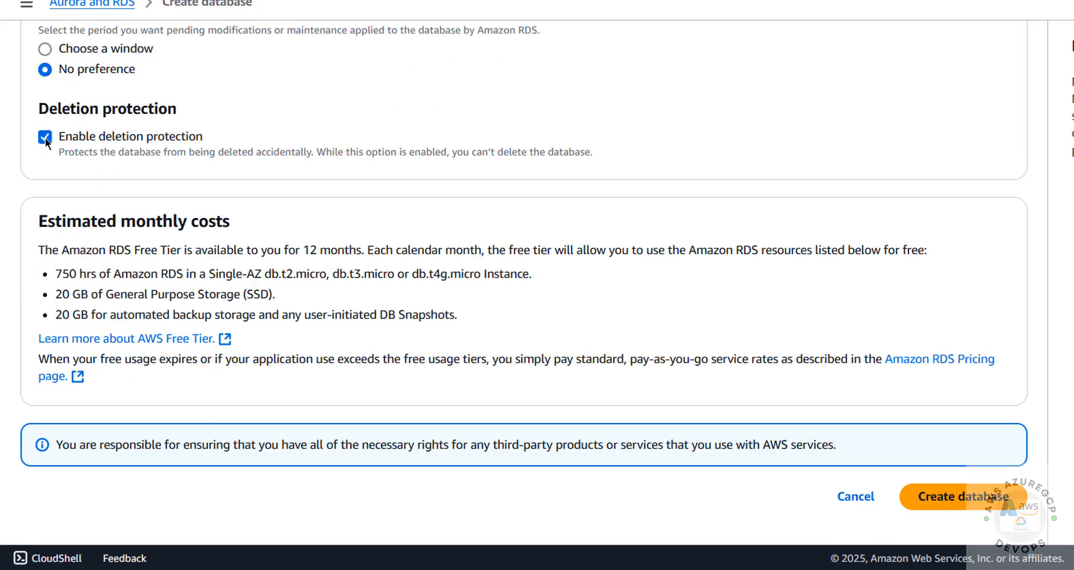
{"action": "left_click", "coordinate": [45, 137]}
{"action": "scroll", "coordinate": [558, 209], "scroll_direction": "up", "scroll_amount": 20}
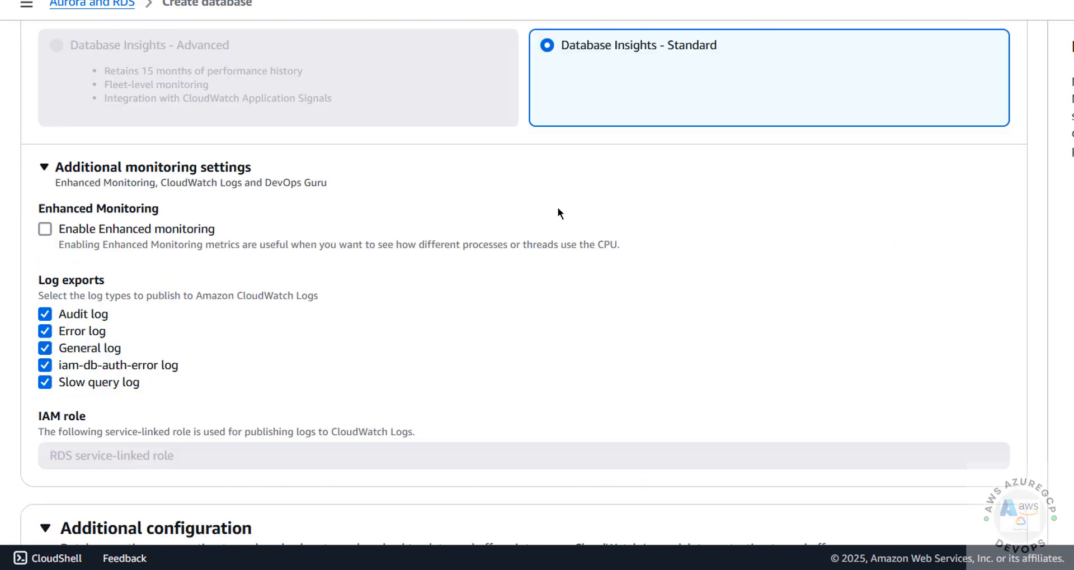
{"action": "scroll", "coordinate": [558, 212], "scroll_direction": "up", "scroll_amount": 20}
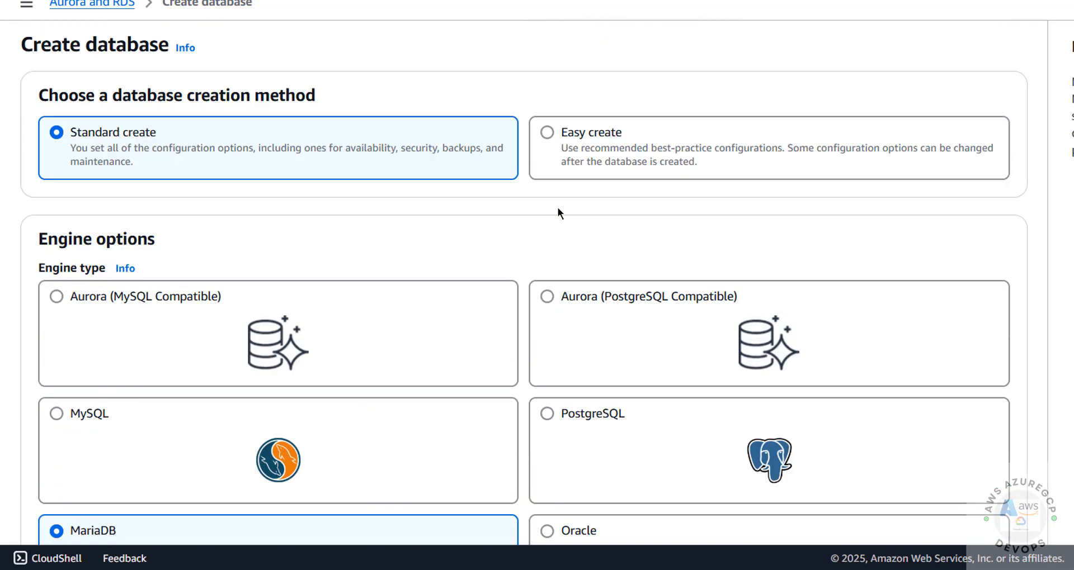
{"action": "scroll", "coordinate": [501, 226], "scroll_direction": "down", "scroll_amount": 4}
{"action": "scroll", "coordinate": [175, 304], "scroll_direction": "down", "scroll_amount": 10}
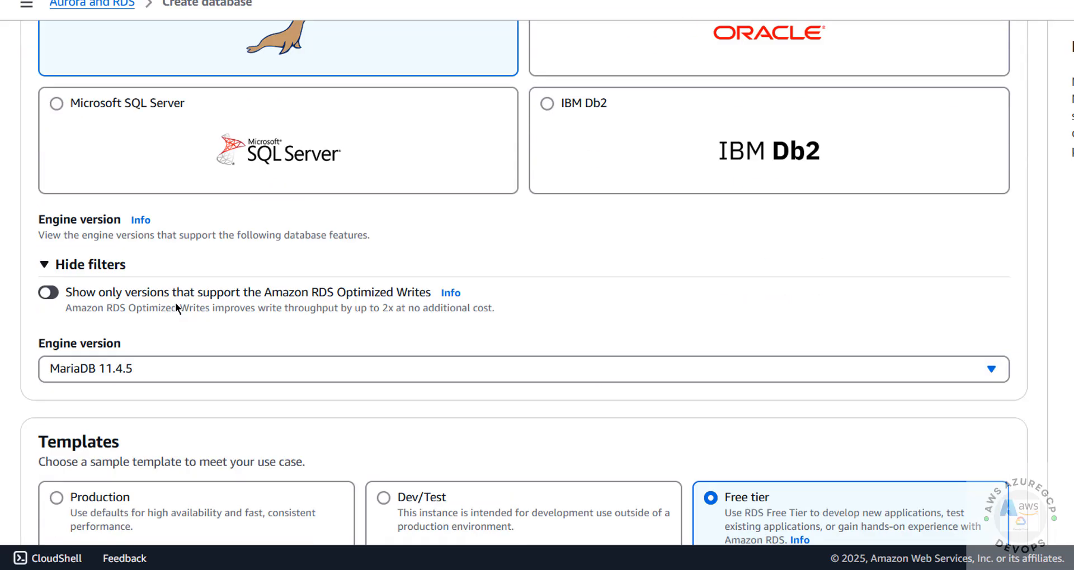
{"action": "scroll", "coordinate": [196, 224], "scroll_direction": "up", "scroll_amount": 3}
{"action": "scroll", "coordinate": [199, 268], "scroll_direction": "down", "scroll_amount": 10}
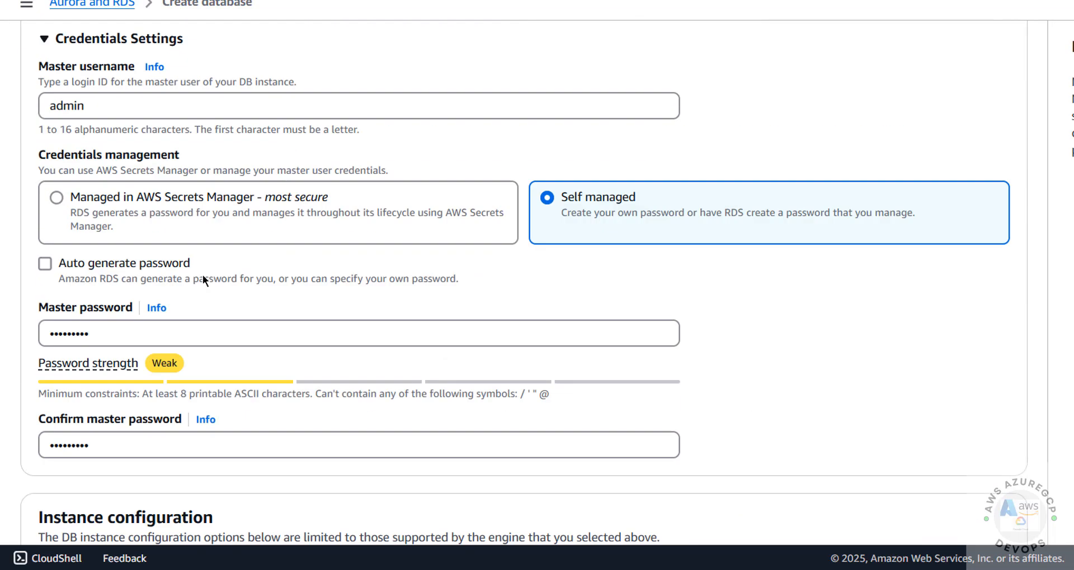
{"action": "scroll", "coordinate": [280, 89], "scroll_direction": "up", "scroll_amount": 5}
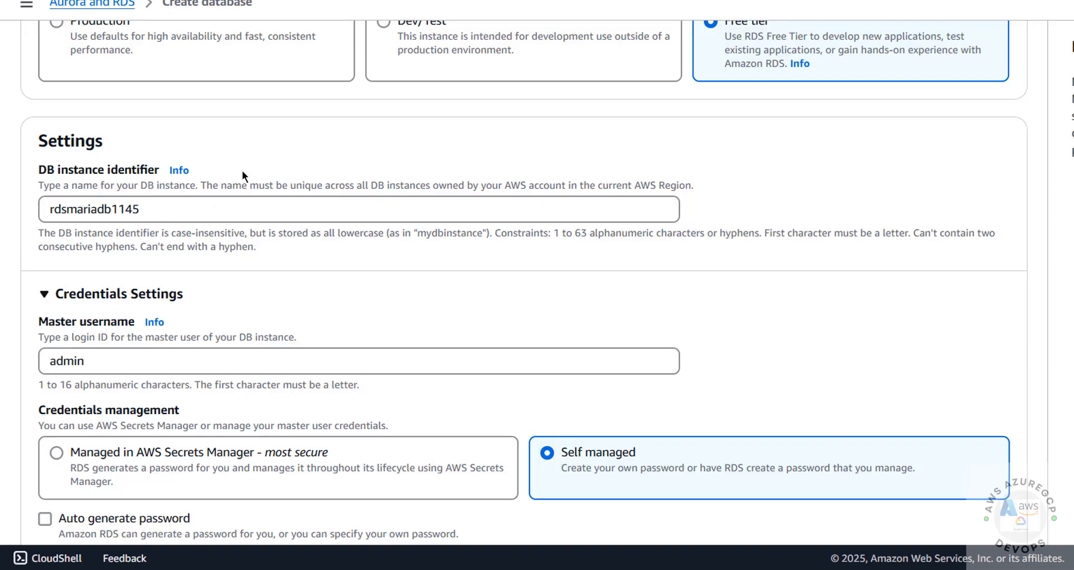
{"action": "scroll", "coordinate": [235, 168], "scroll_direction": "up", "scroll_amount": 5}
{"action": "scroll", "coordinate": [227, 193], "scroll_direction": "down", "scroll_amount": 8}
{"action": "scroll", "coordinate": [225, 200], "scroll_direction": "down", "scroll_amount": 15}
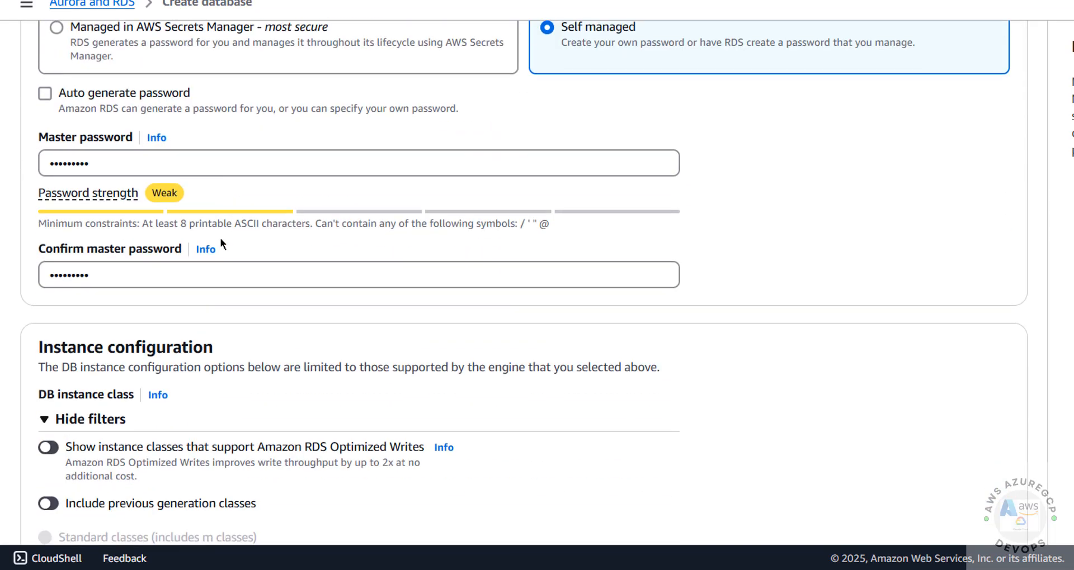
{"action": "scroll", "coordinate": [202, 271], "scroll_direction": "down", "scroll_amount": 20}
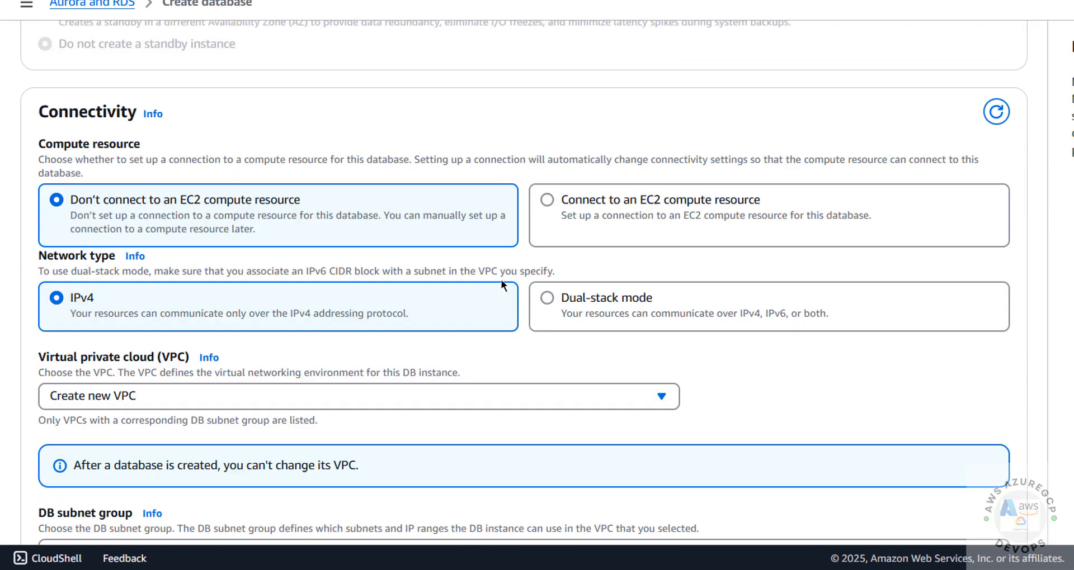
{"action": "scroll", "coordinate": [578, 350], "scroll_direction": "down", "scroll_amount": 15}
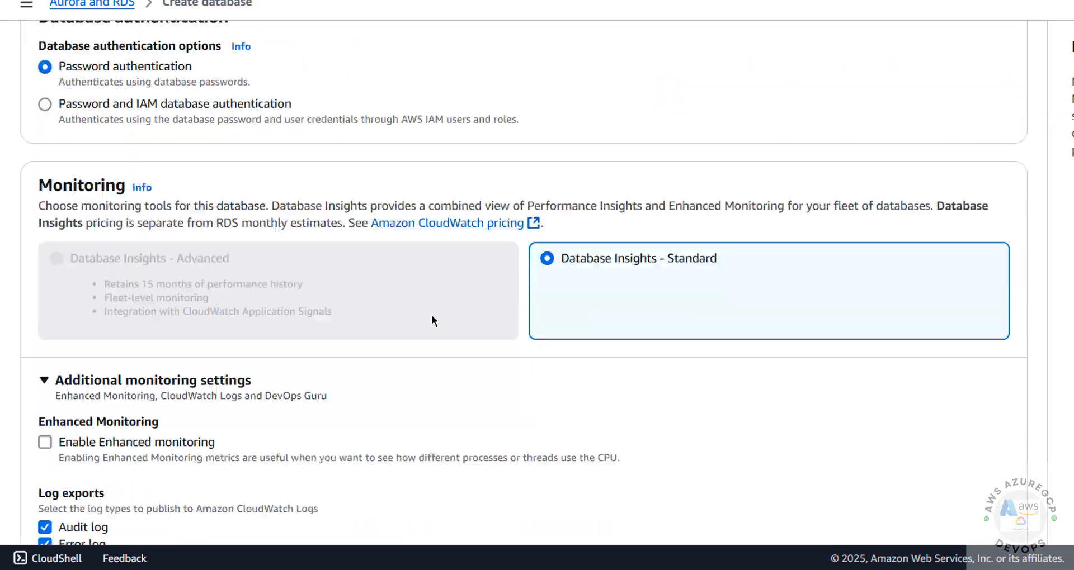
{"action": "scroll", "coordinate": [662, 362], "scroll_direction": "down", "scroll_amount": 15}
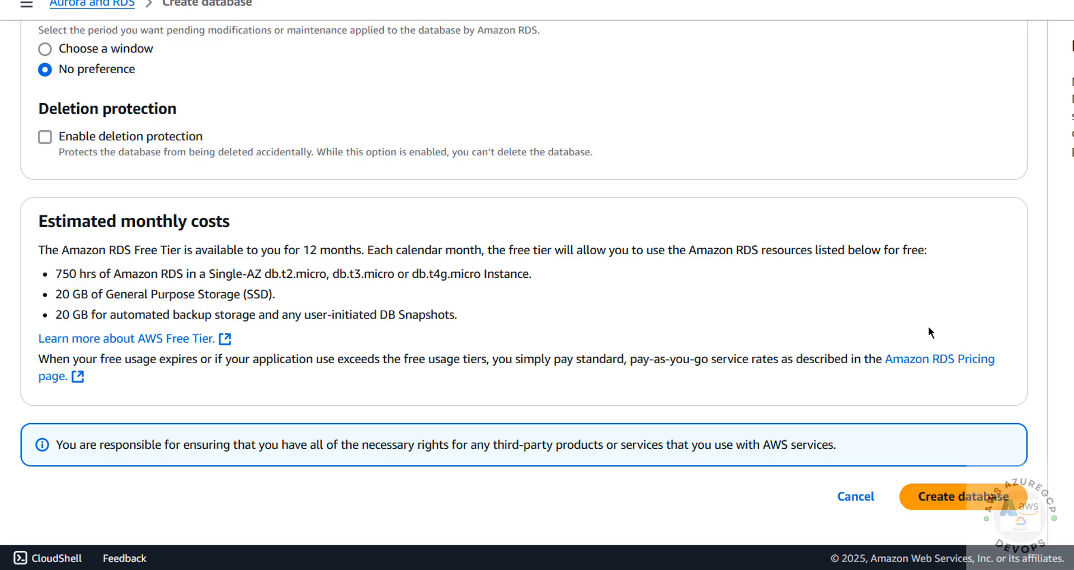
- Create the MariaDB database, dismiss the suggested add-ons and refresh the Databases list
{"action": "left_click", "coordinate": [937, 498]}
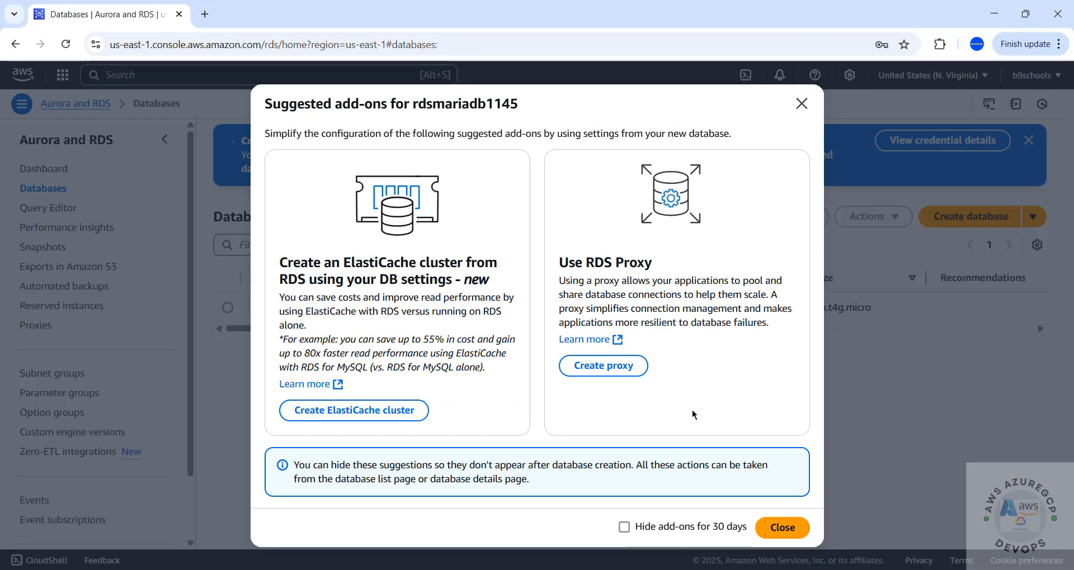
{"action": "left_click", "coordinate": [780, 528]}
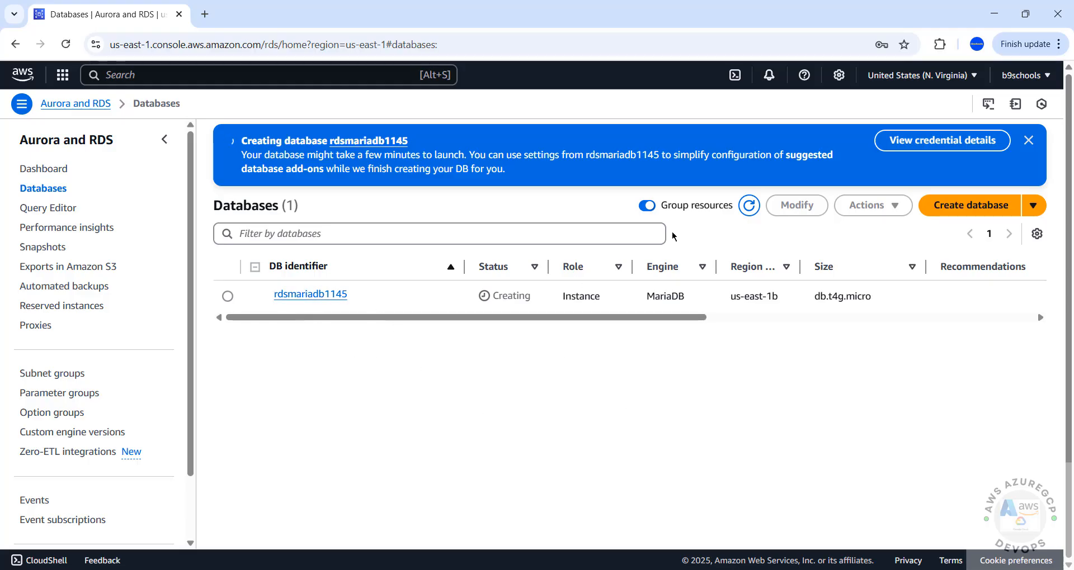
{"action": "left_click", "coordinate": [749, 206]}
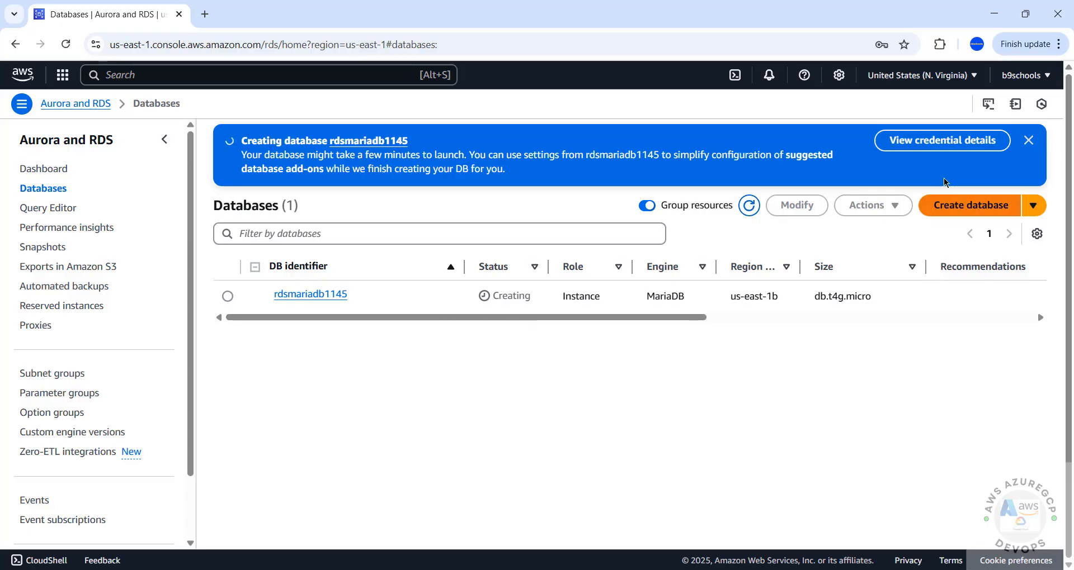
- Copy the rdsmariadb1145 master credentials from connection details, then select the instance
{"action": "left_click", "coordinate": [927, 146]}
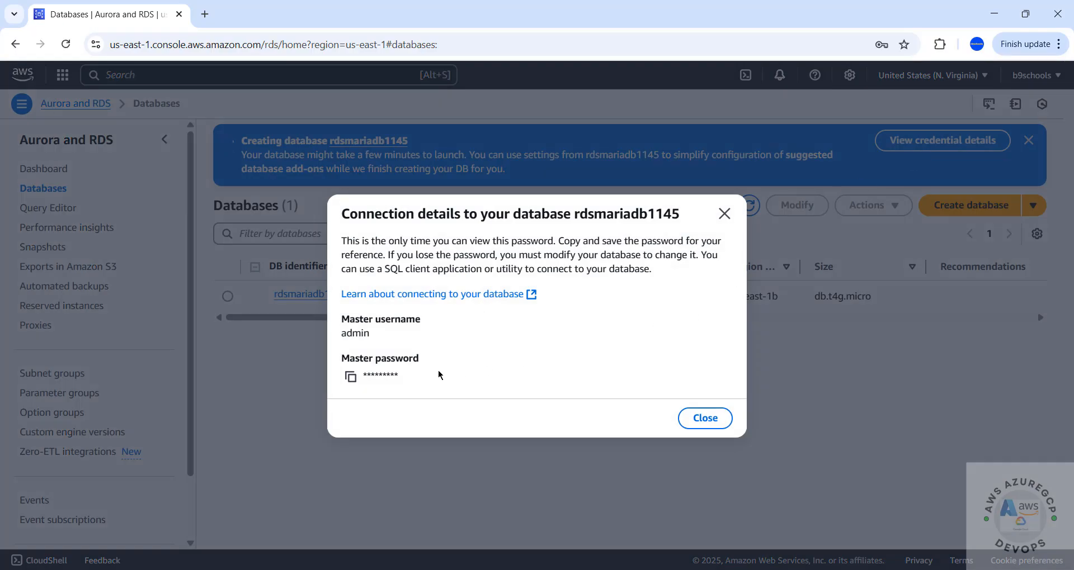
{"action": "double_click", "coordinate": [354, 334]}
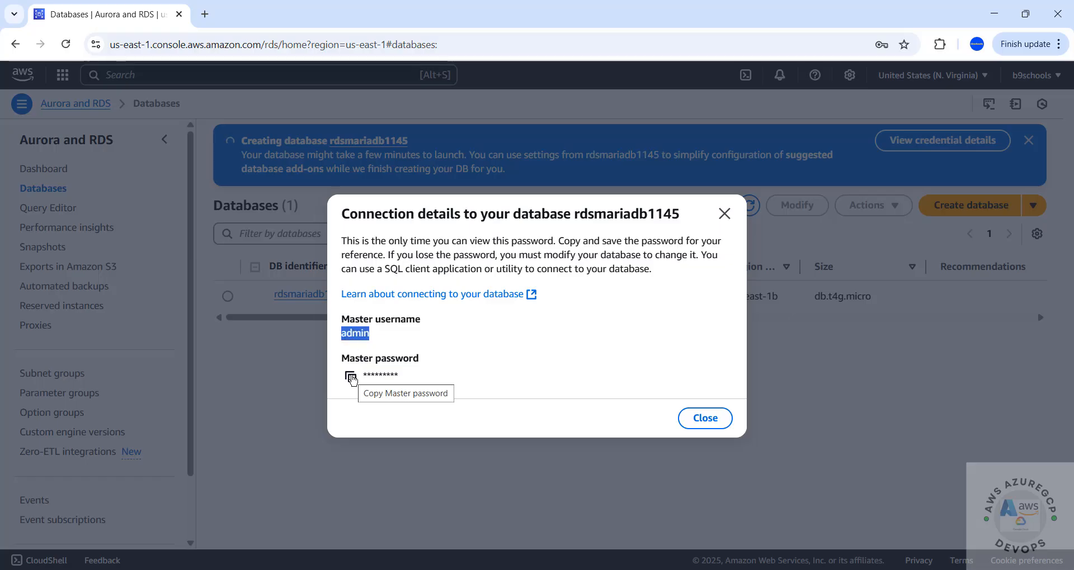
{"action": "left_click", "coordinate": [350, 377]}
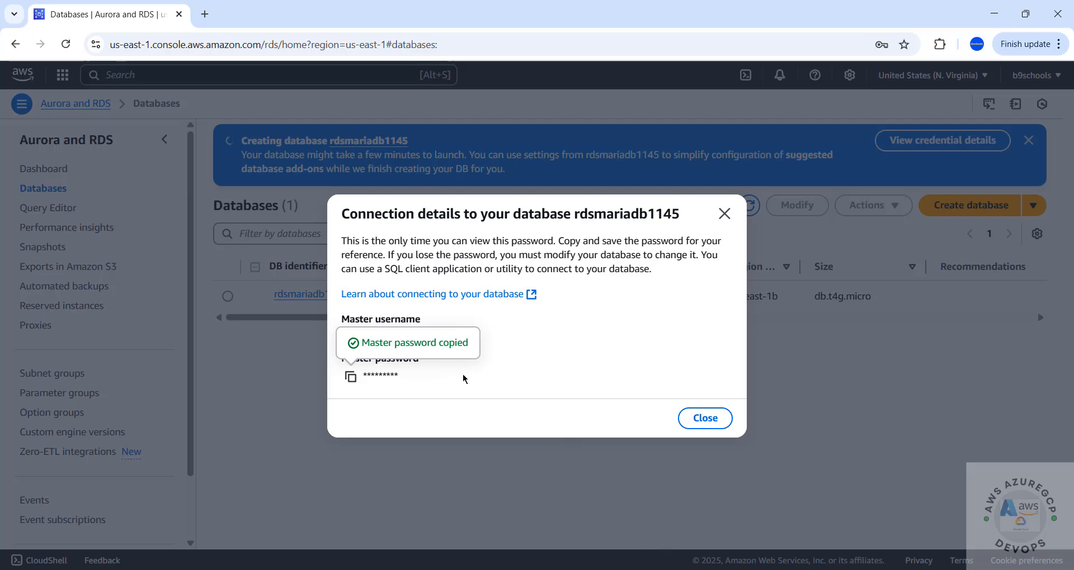
{"action": "left_click", "coordinate": [703, 418]}
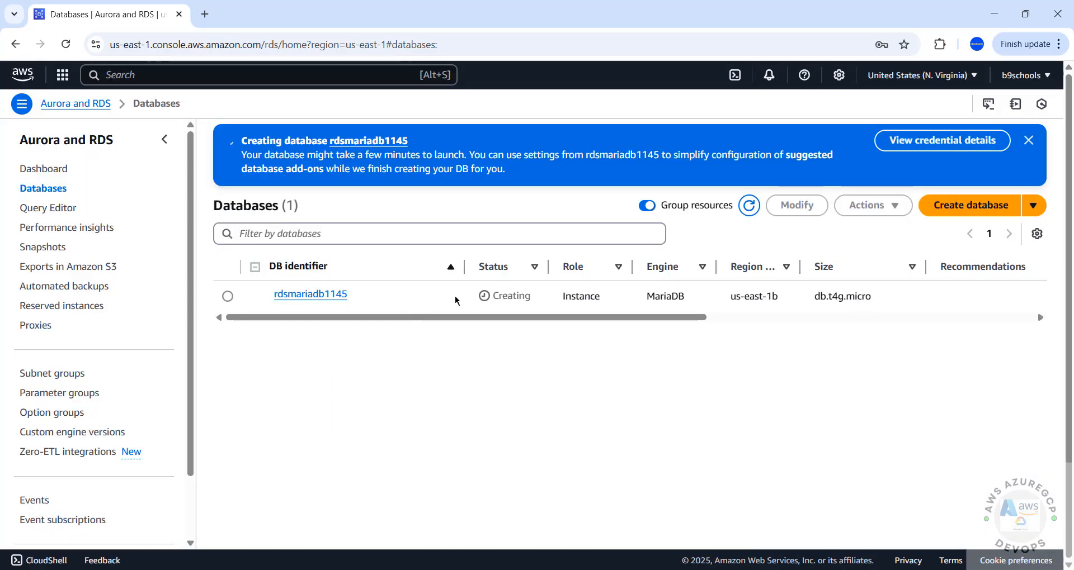
{"action": "left_click", "coordinate": [227, 297]}
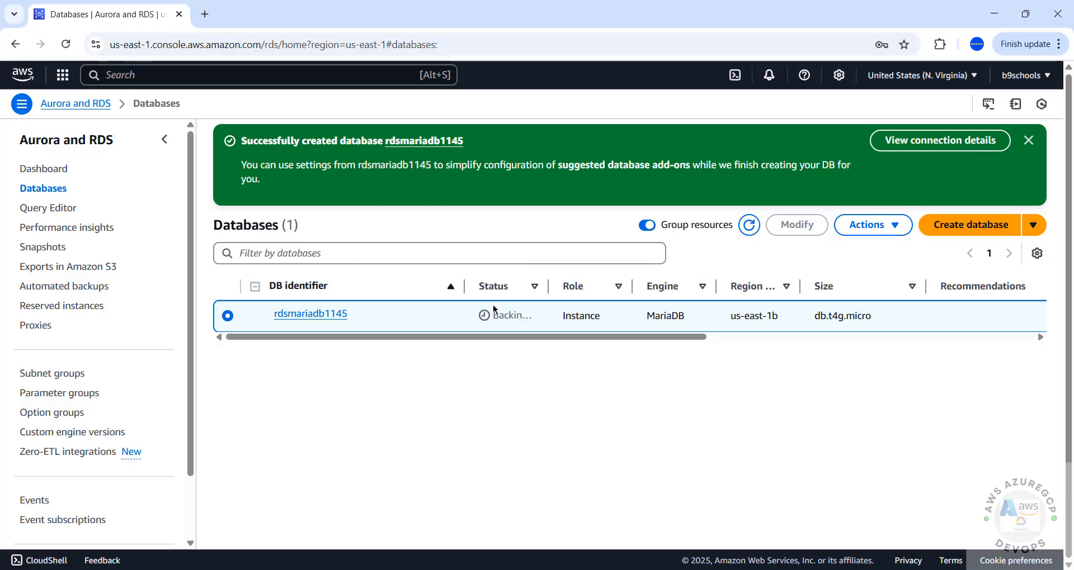
- Copy the rdsmariadb1145 endpoint from its Connectivity & security section, then bring up the Start menu
{"action": "left_click", "coordinate": [316, 315]}
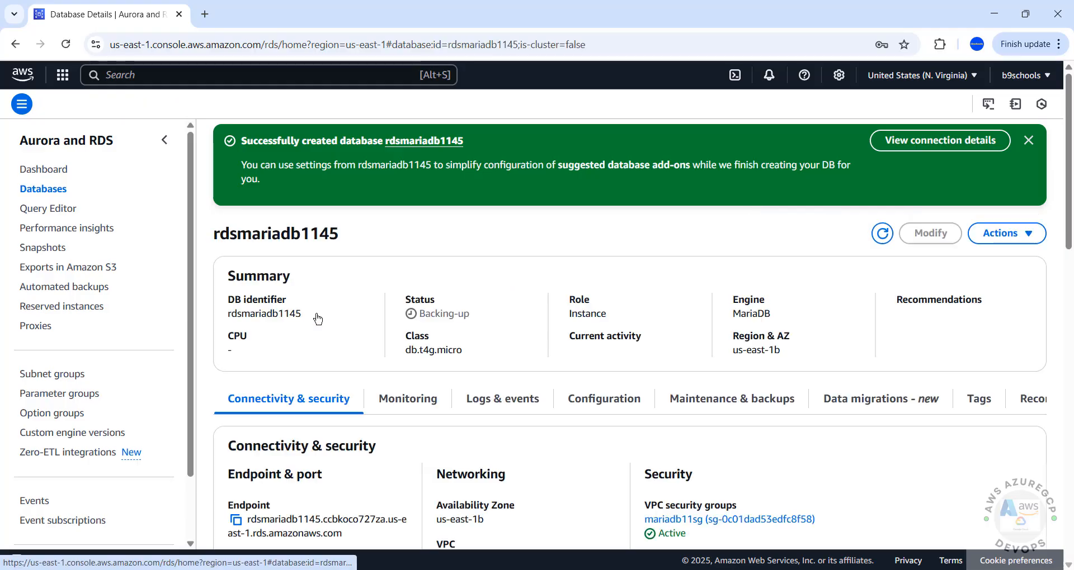
{"action": "left_click", "coordinate": [937, 143]}
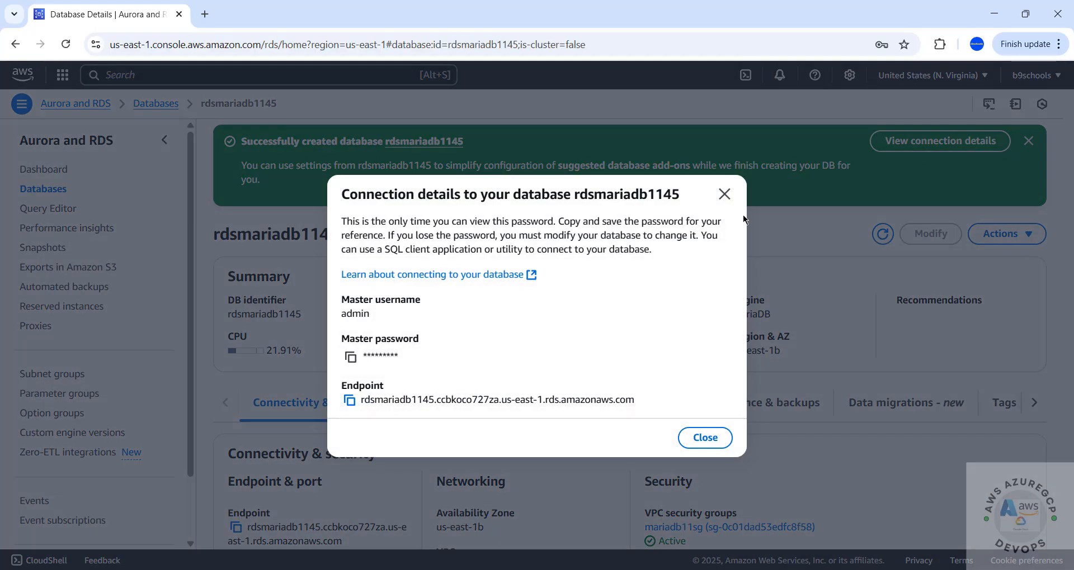
{"action": "left_click", "coordinate": [724, 194]}
{"action": "scroll", "coordinate": [353, 358], "scroll_direction": "down", "scroll_amount": 3}
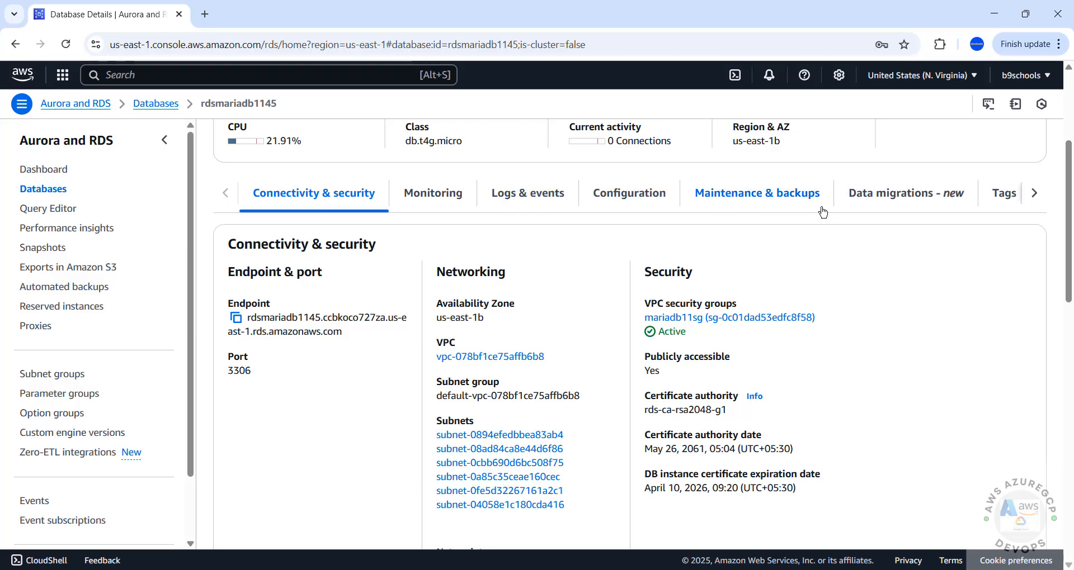
{"action": "scroll", "coordinate": [833, 333], "scroll_direction": "down", "scroll_amount": 5}
{"action": "scroll", "coordinate": [291, 237], "scroll_direction": "up", "scroll_amount": 6}
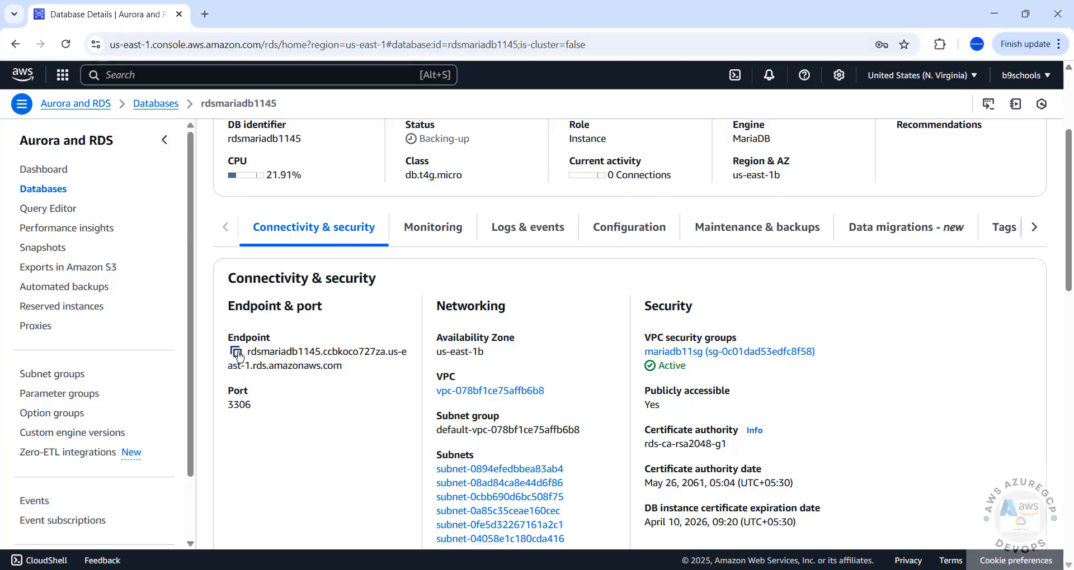
{"action": "left_click", "coordinate": [236, 351]}
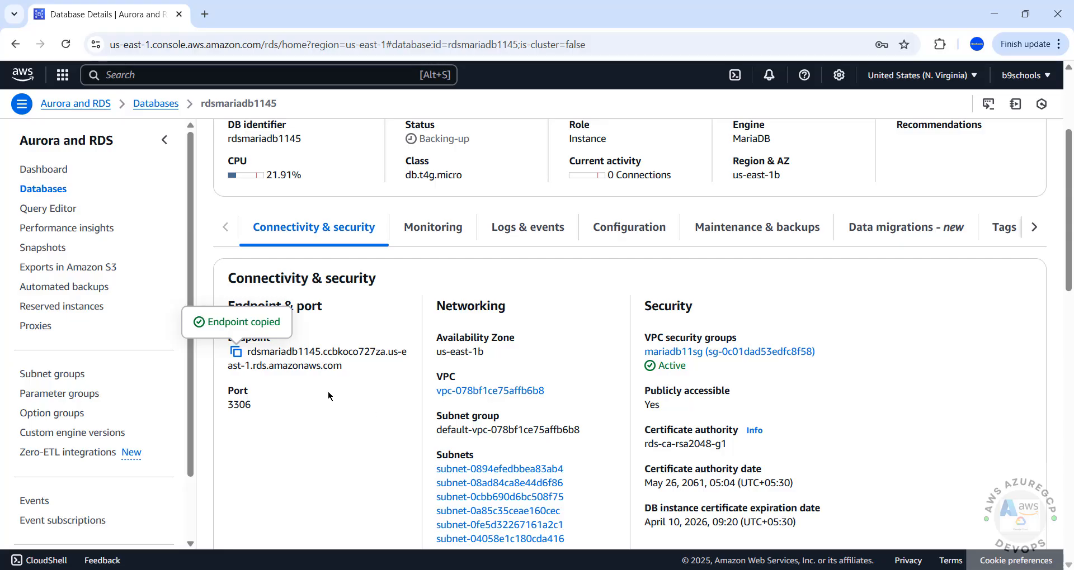
{"action": "key", "text": "super"}
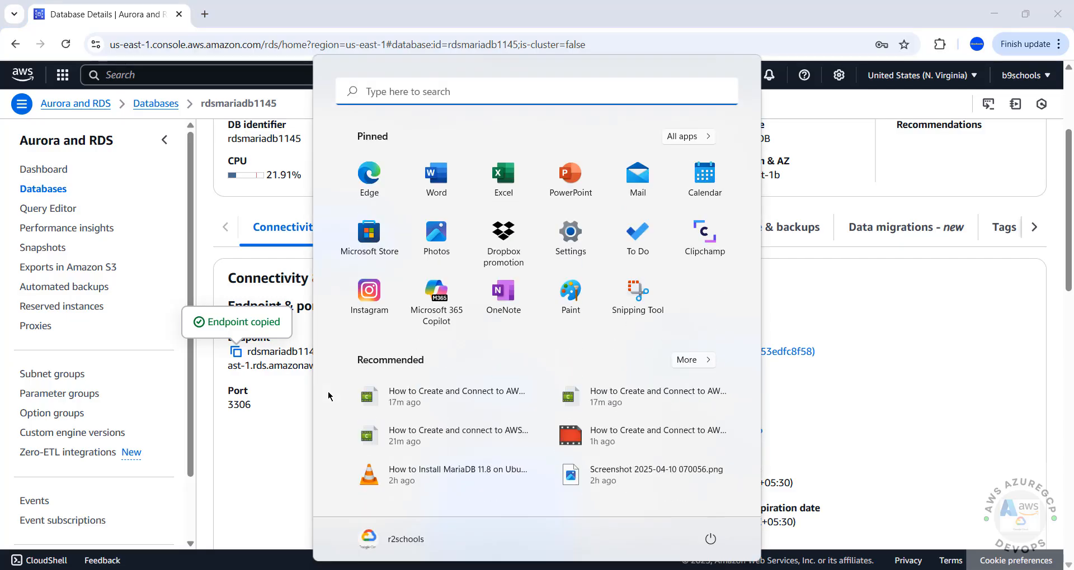
- Launch MySQL Workbench and start a new connection named mariadb1145rds
{"action": "type", "text": "mys"}
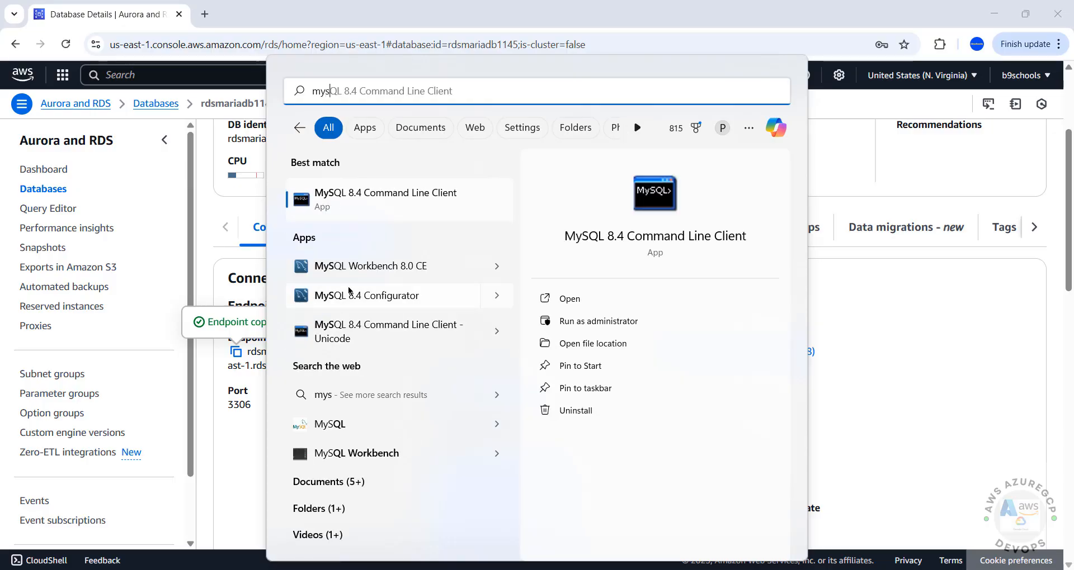
{"action": "left_click", "coordinate": [361, 264]}
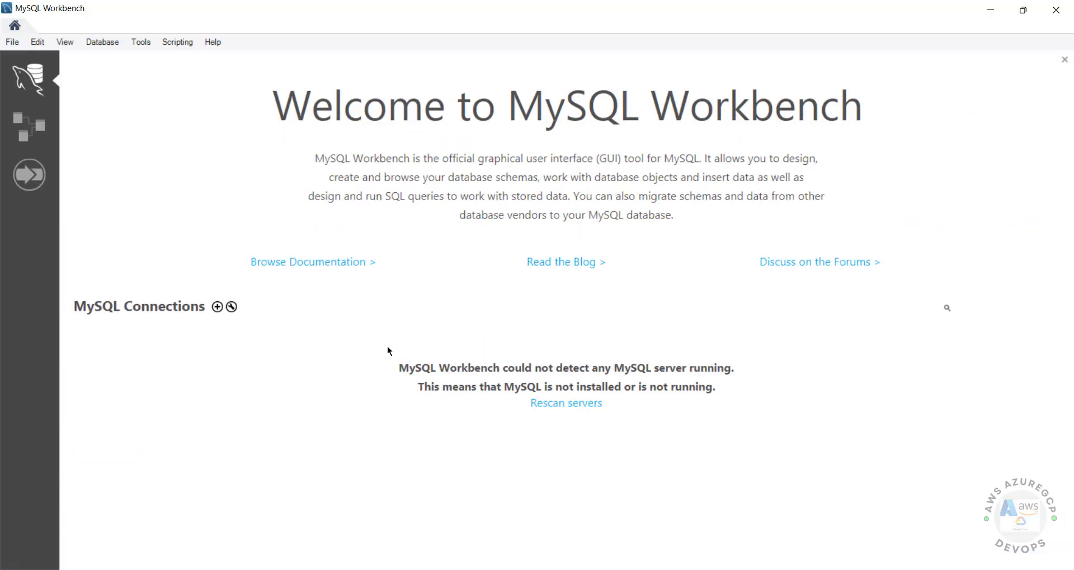
{"action": "left_click", "coordinate": [217, 307]}
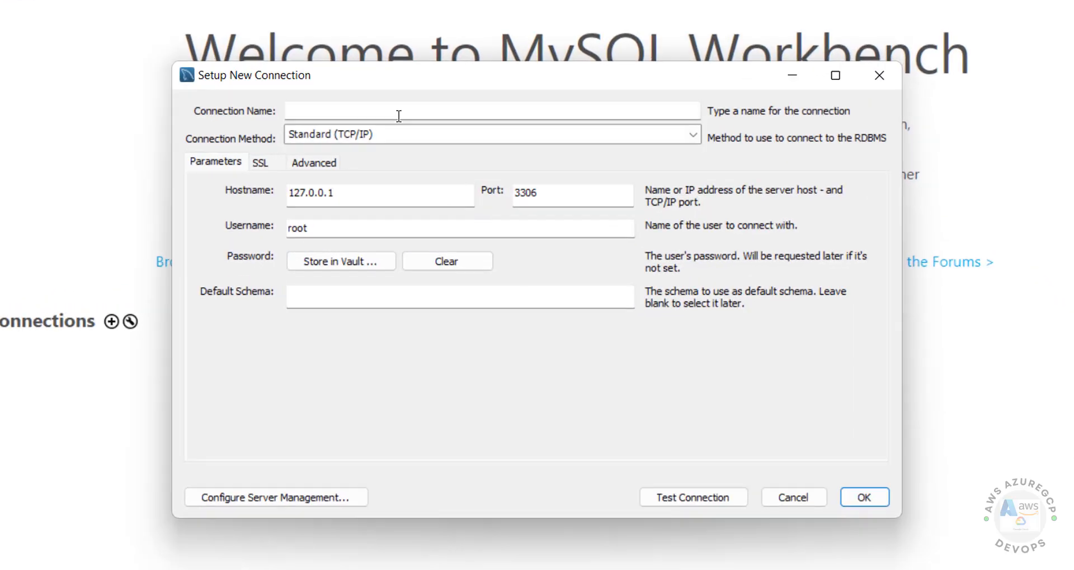
{"action": "left_click", "coordinate": [429, 147]}
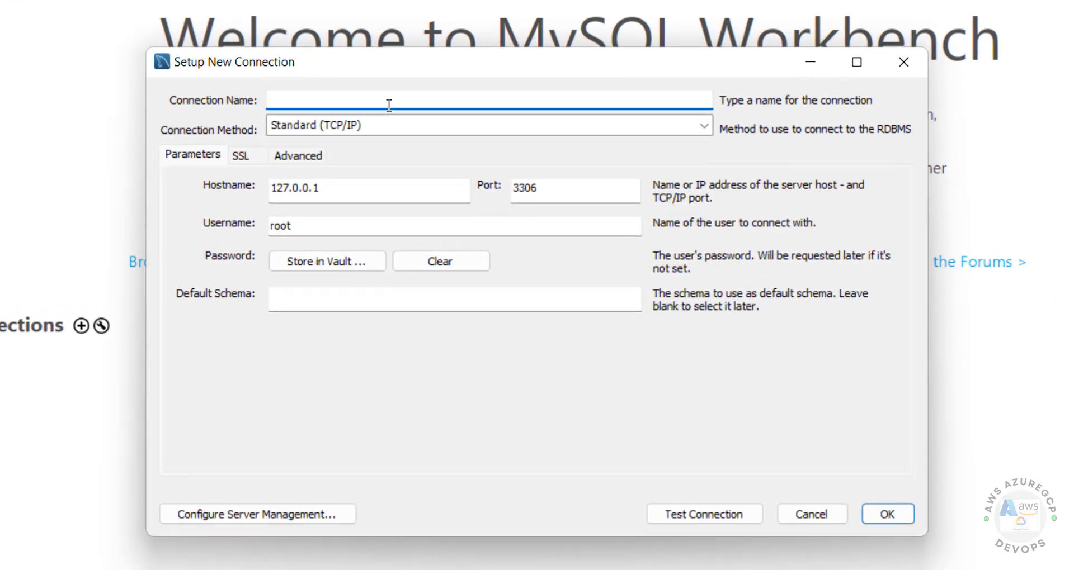
{"action": "type", "text": "mariadb1145rds"}
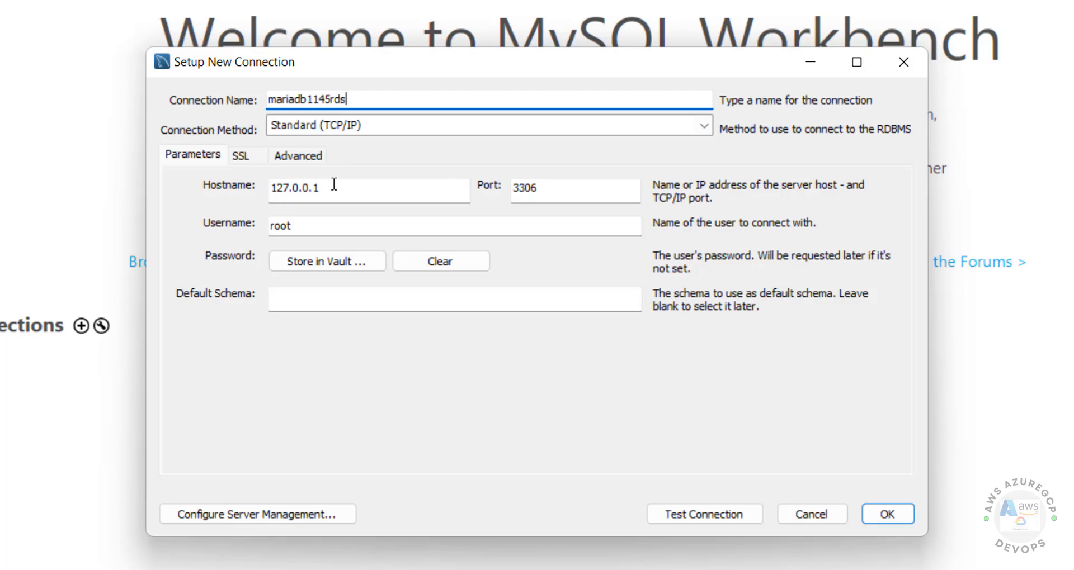
- Replace hostname 127.0.0.1 with the copied RDS endpoint and username root with admin
{"action": "left_click_drag", "start_coordinate": [339, 188], "coordinate": [361, 206]}
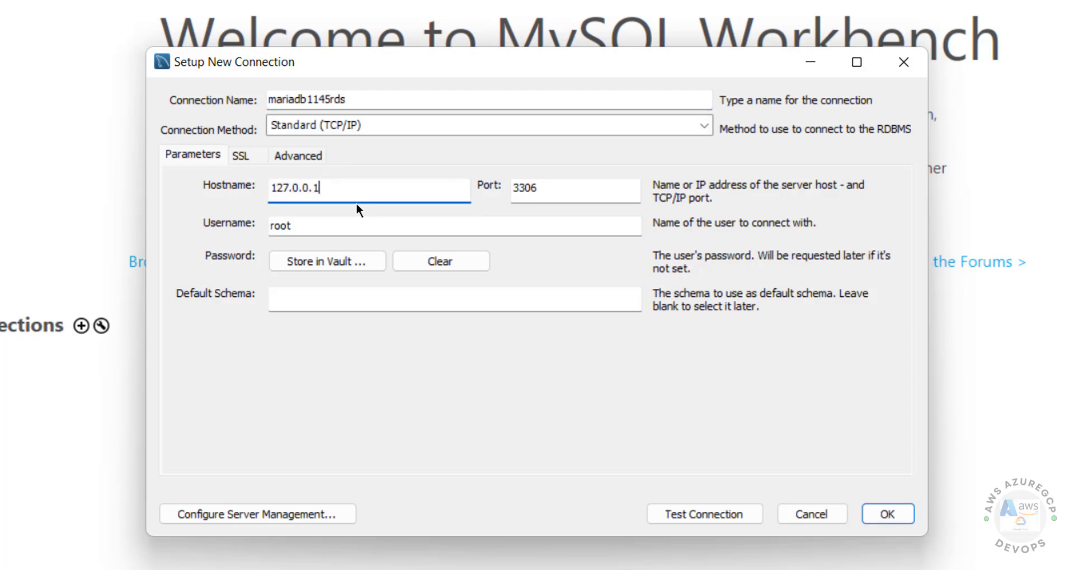
{"action": "key", "text": "ctrl+a"}
{"action": "key", "text": "ctrl+v"}
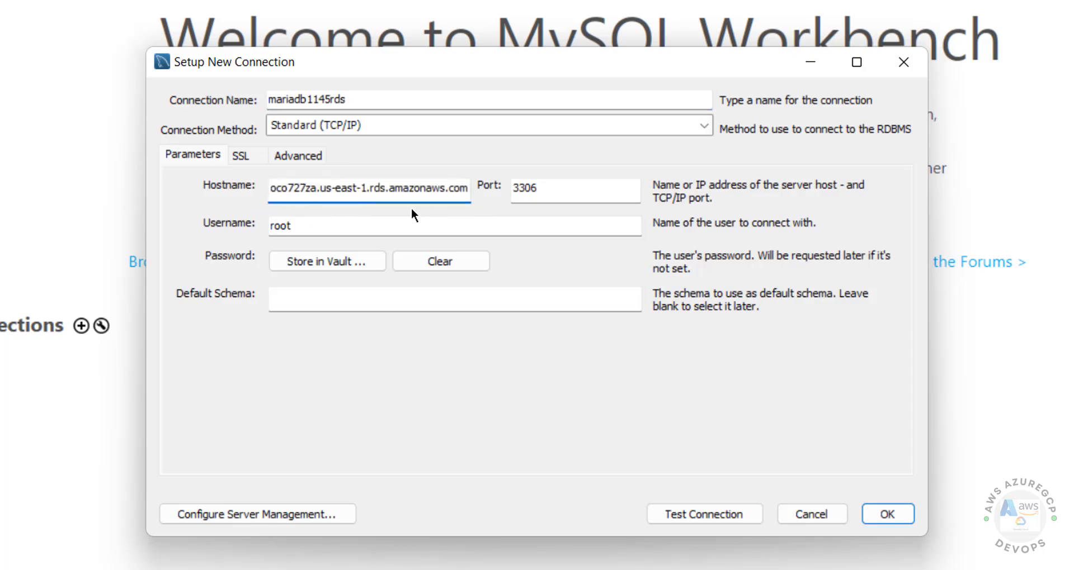
{"action": "double_click", "coordinate": [319, 224]}
{"action": "type", "text": "admin"}
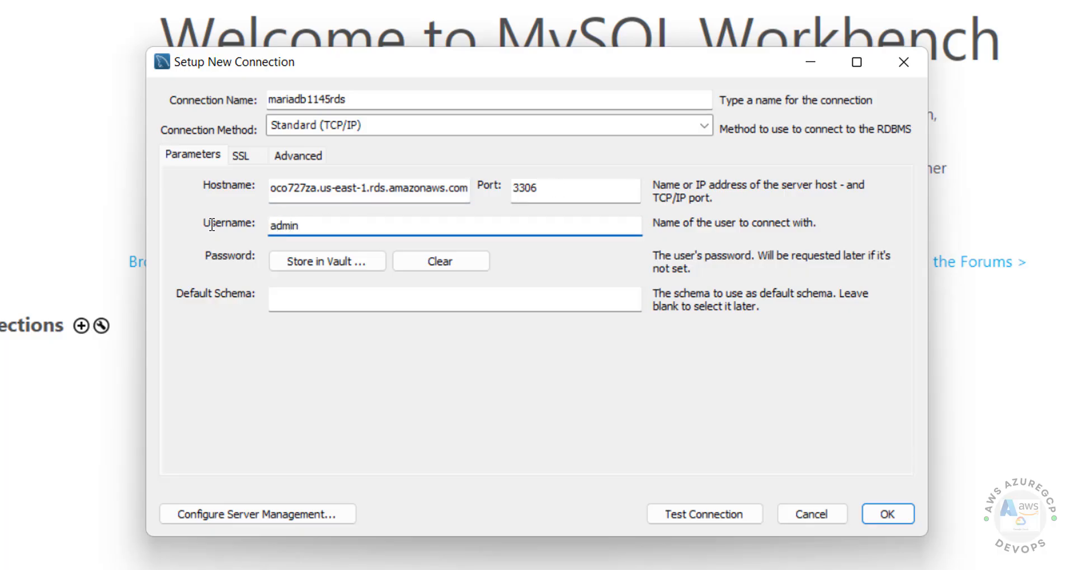
{"action": "left_click", "coordinate": [544, 569]}
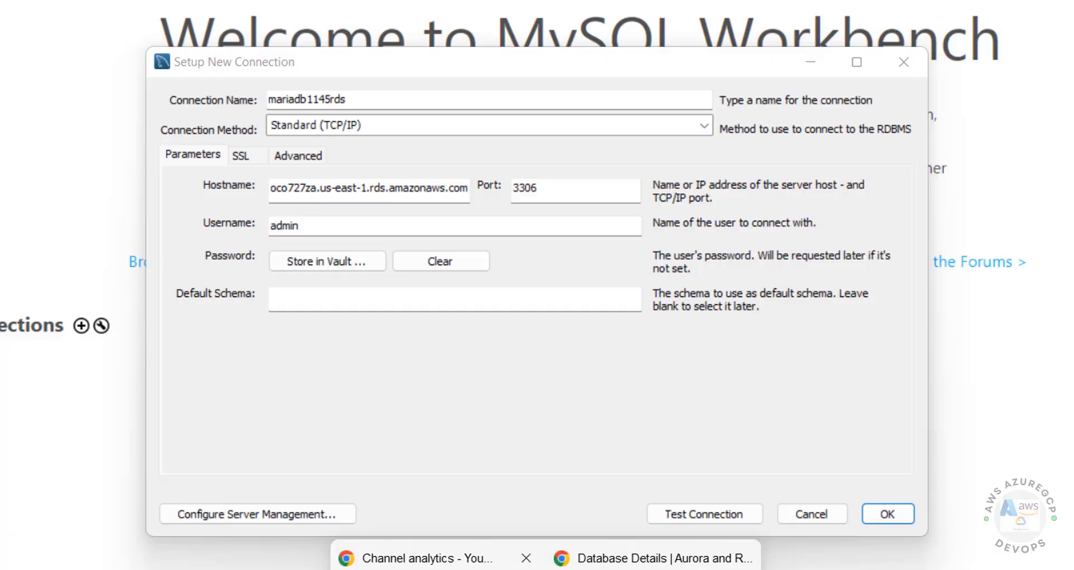
- Copy the master password from RDS connection details and store it in Workbench's vault
{"action": "left_click", "coordinate": [657, 567]}
{"action": "scroll", "coordinate": [574, 314], "scroll_direction": "up", "scroll_amount": 3}
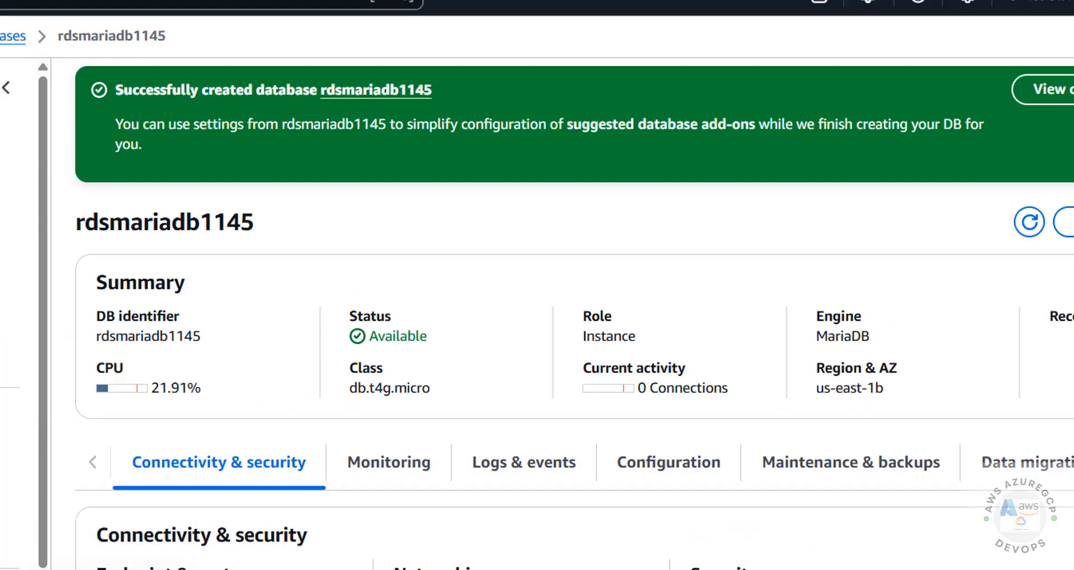
{"action": "left_click", "coordinate": [1057, 89]}
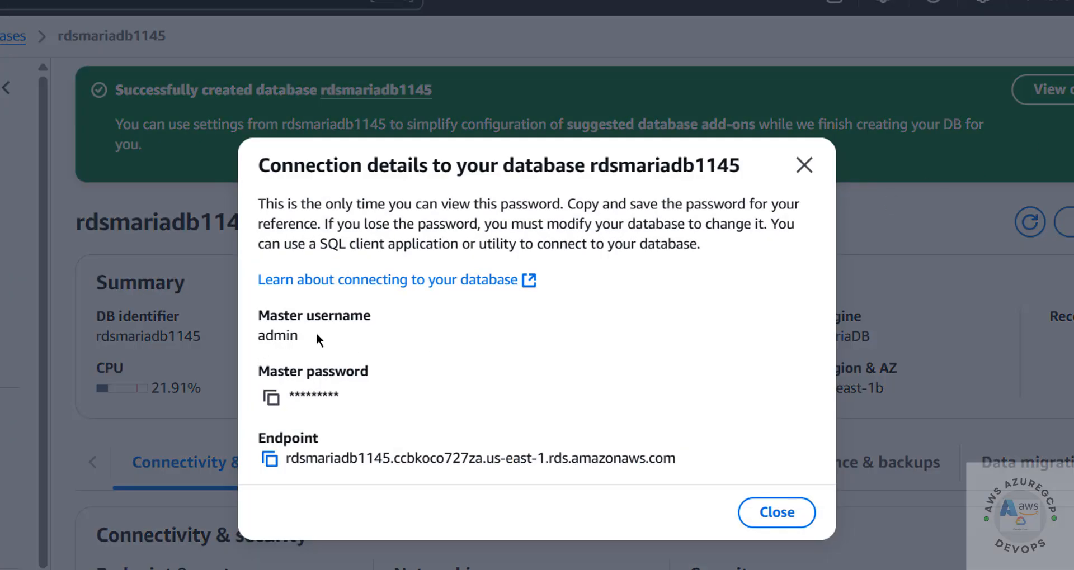
{"action": "left_click", "coordinate": [271, 398]}
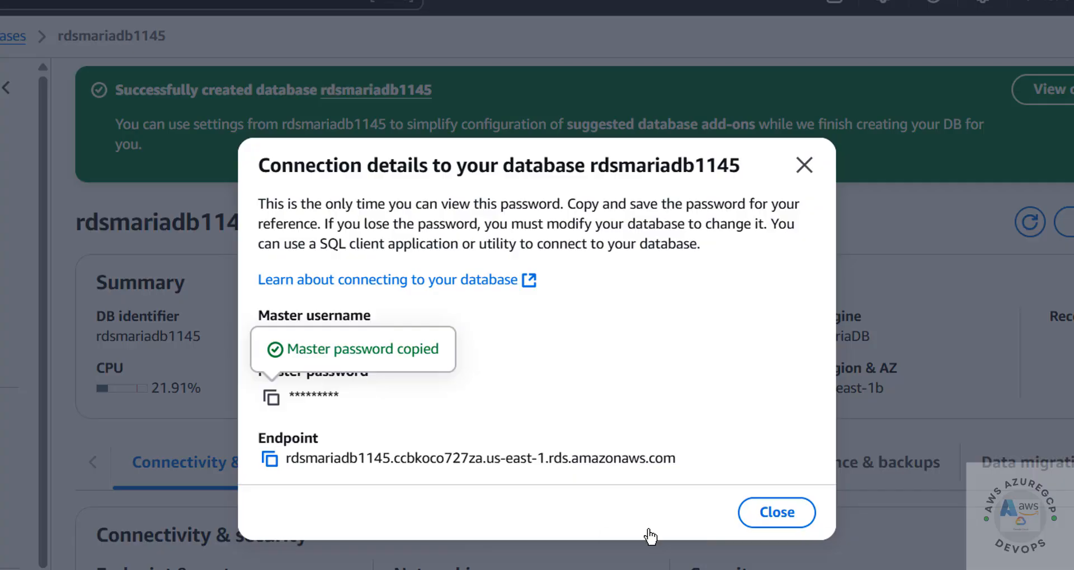
{"action": "left_click", "coordinate": [1009, 537]}
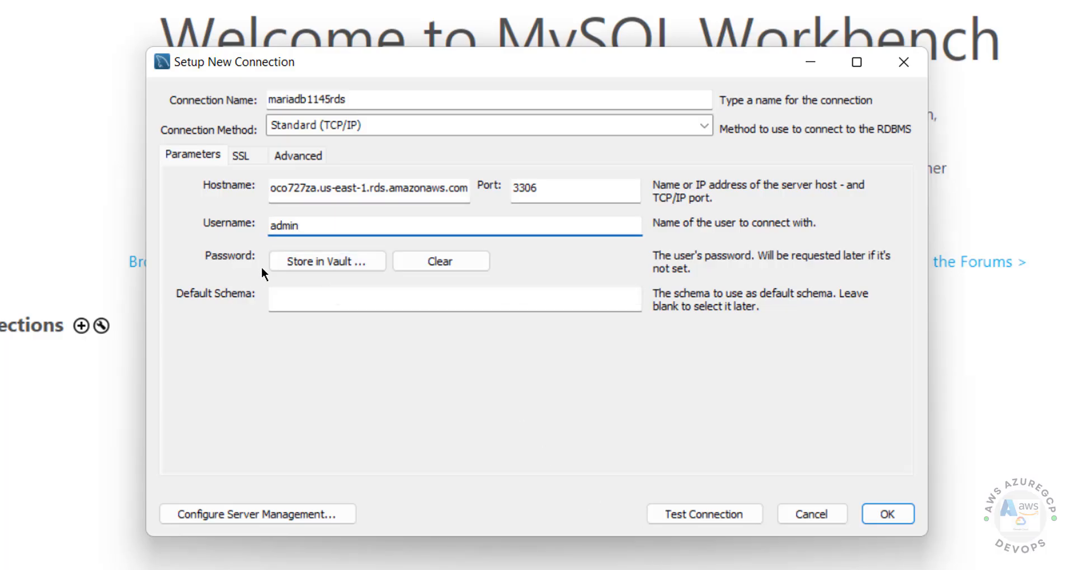
{"action": "left_click", "coordinate": [289, 263]}
{"action": "key", "text": "ctrl+v"}
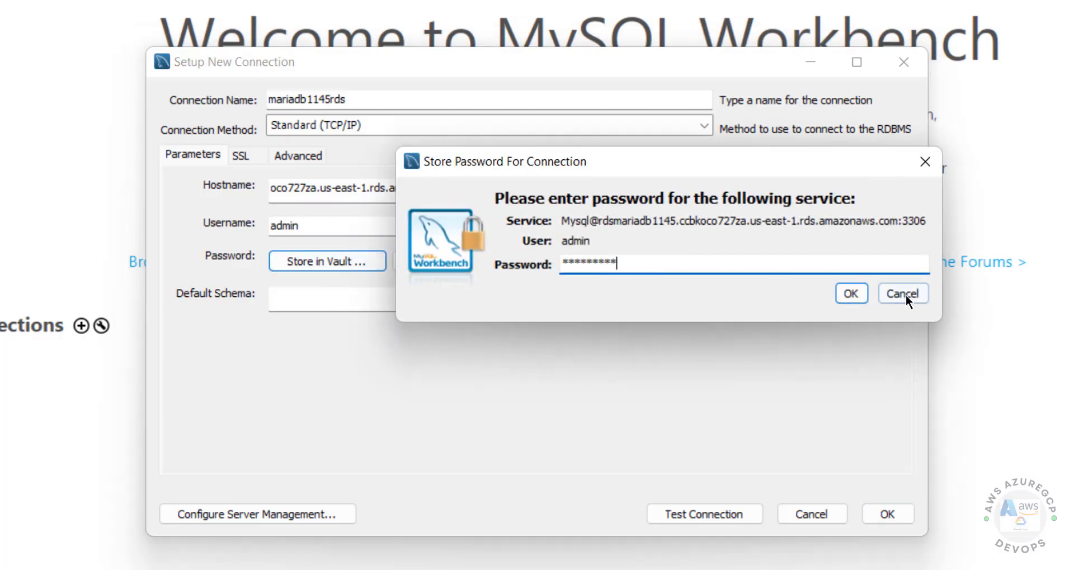
{"action": "left_click", "coordinate": [848, 295]}
- Set default schema to bank, test the connection past the warning, and confirm success
{"action": "left_click", "coordinate": [432, 298]}
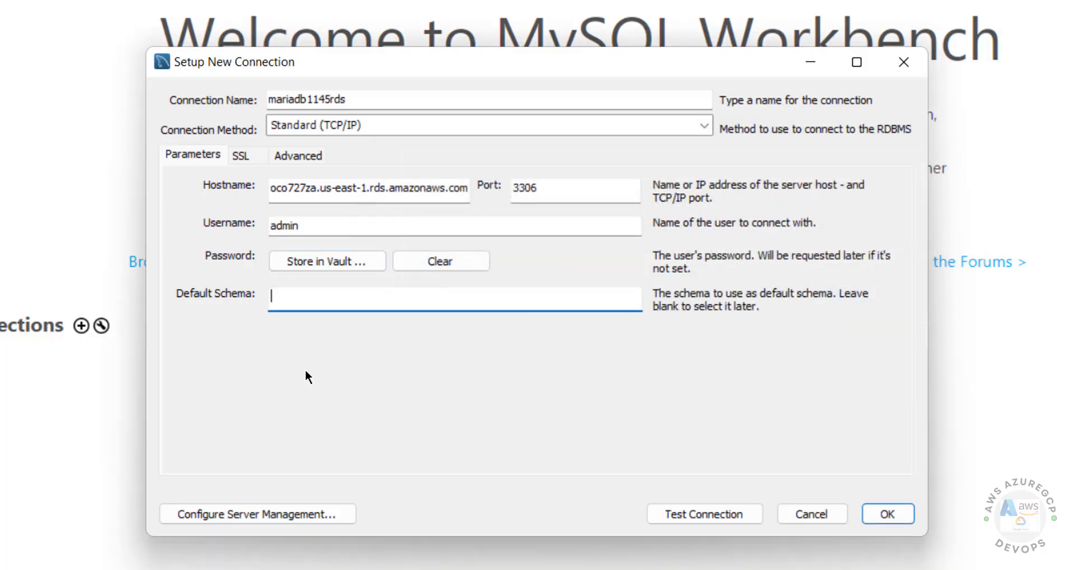
{"action": "type", "text": "bank"}
{"action": "left_click", "coordinate": [719, 513]}
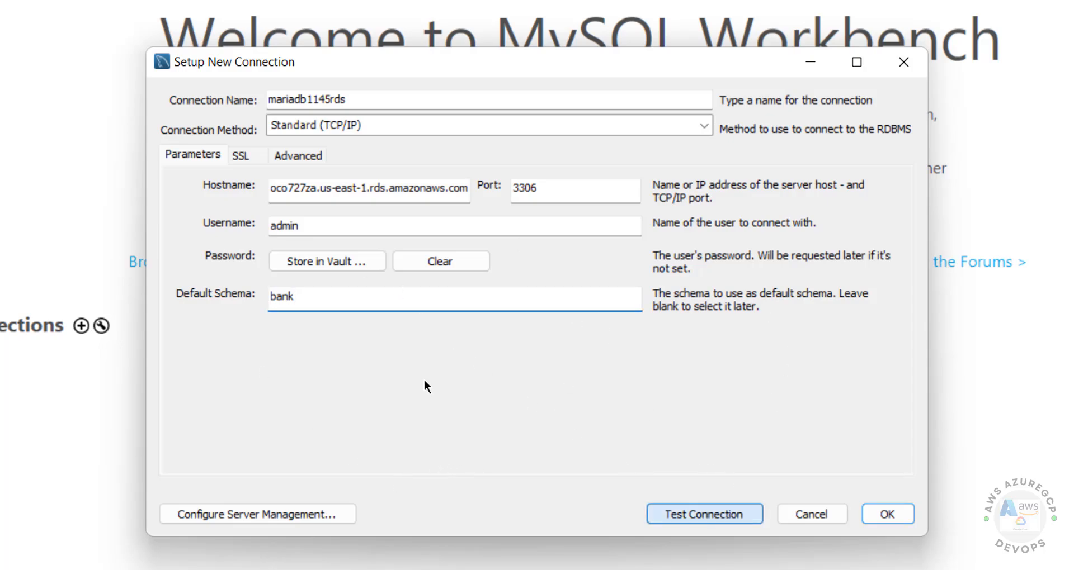
{"action": "left_click", "coordinate": [545, 394]}
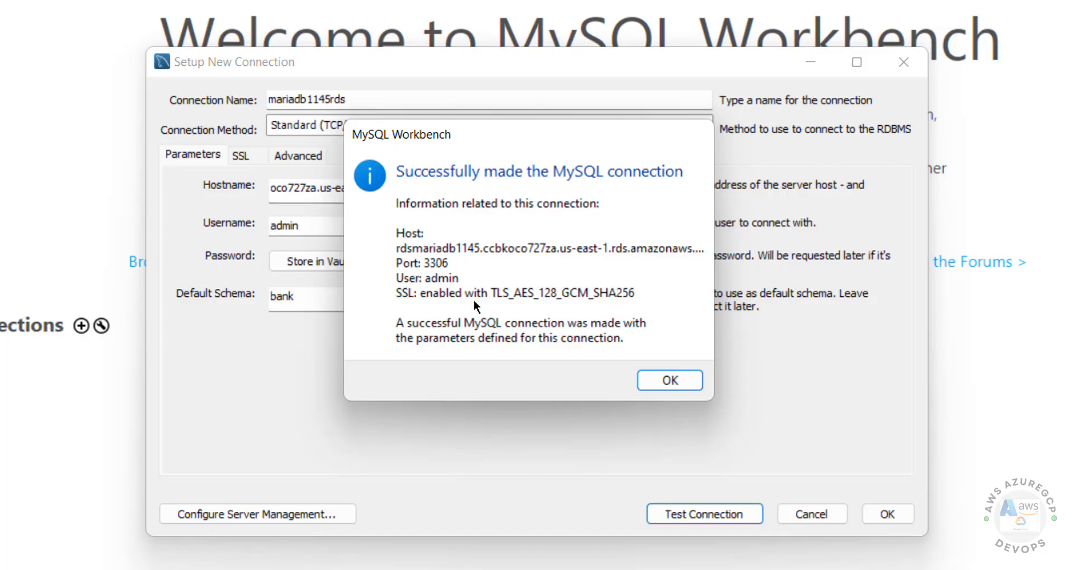
{"action": "left_click", "coordinate": [680, 386]}
{"action": "left_click", "coordinate": [878, 518]}
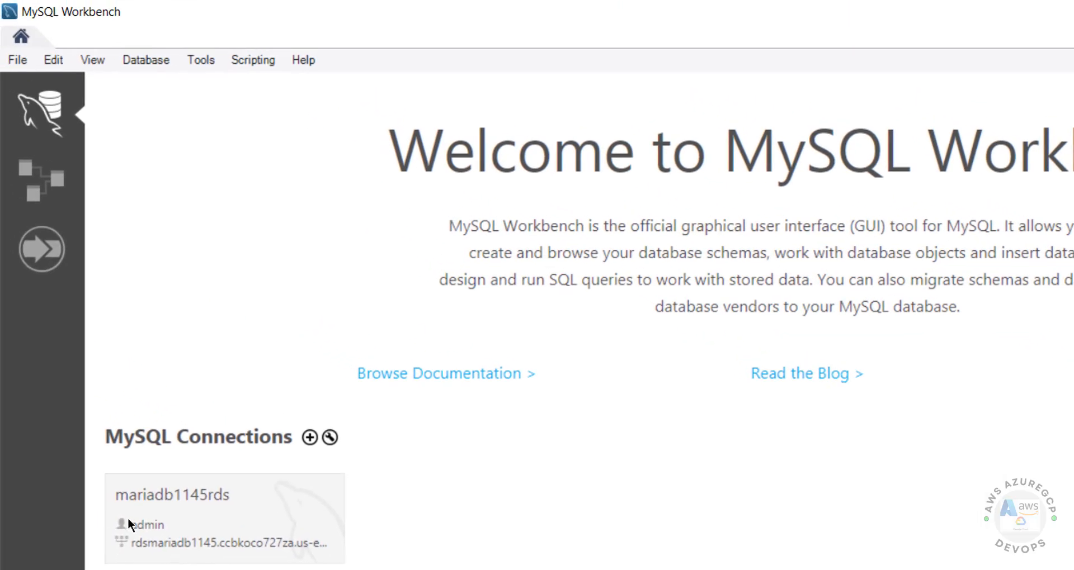
{"action": "left_click", "coordinate": [132, 524]}
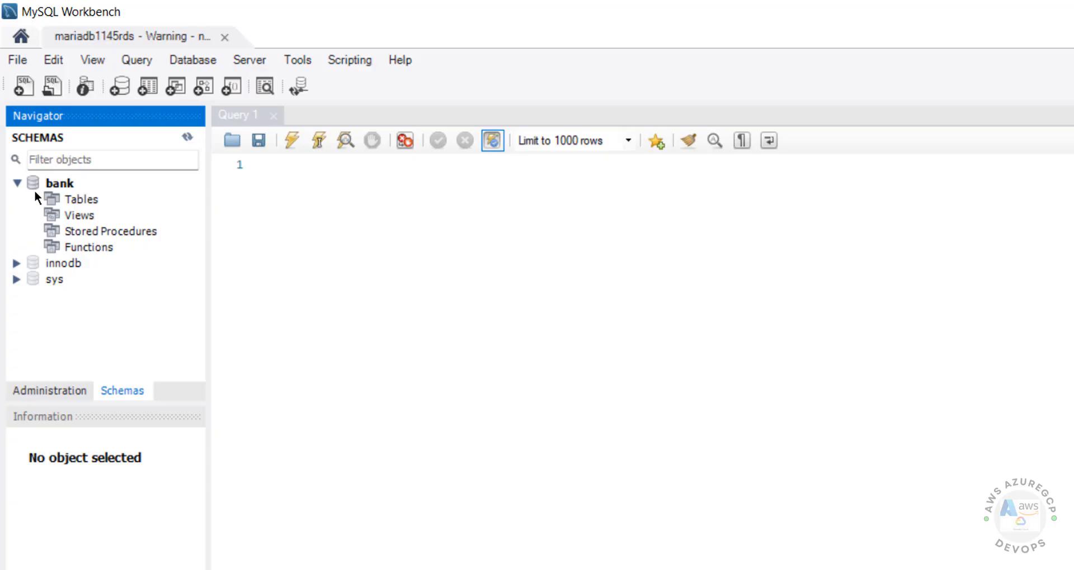
{"action": "left_click", "coordinate": [17, 184]}
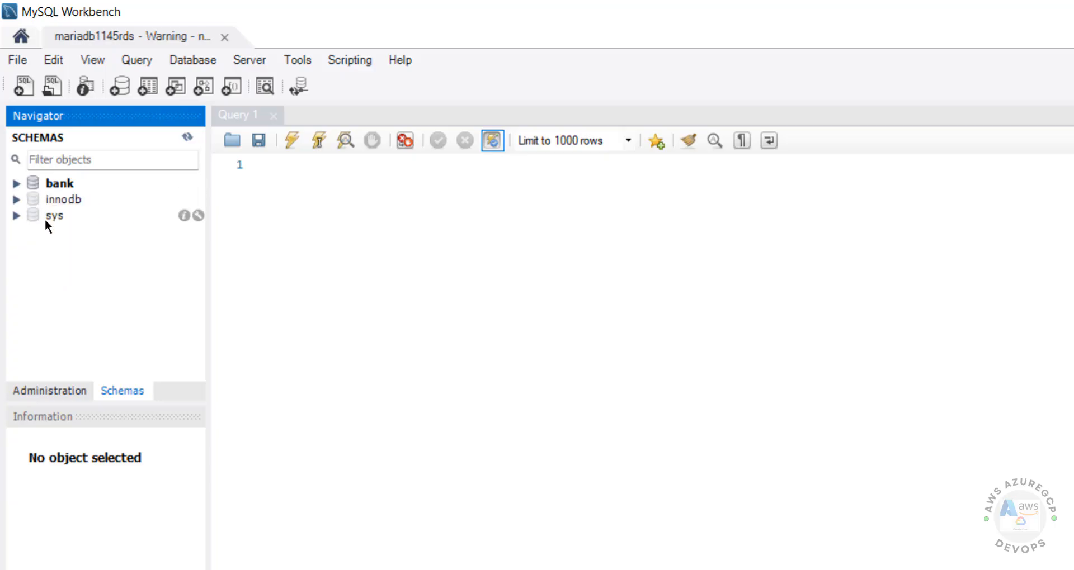
{"action": "right_click", "coordinate": [46, 183]}
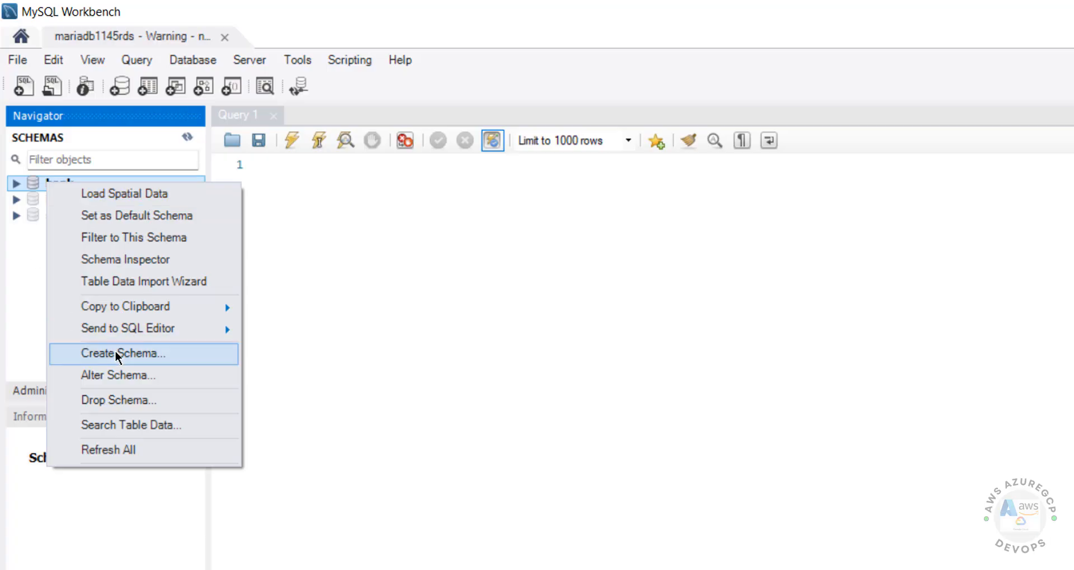
{"action": "left_click", "coordinate": [372, 319]}
{"action": "left_click", "coordinate": [56, 390]}
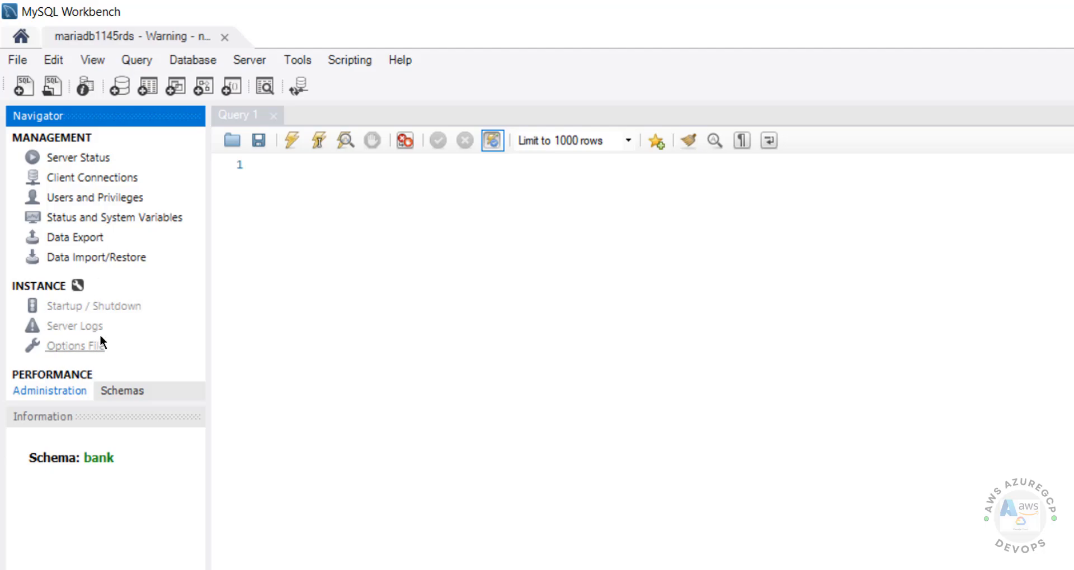
{"action": "left_click", "coordinate": [123, 392]}
{"action": "right_click", "coordinate": [59, 184]}
{"action": "left_click", "coordinate": [383, 223]}
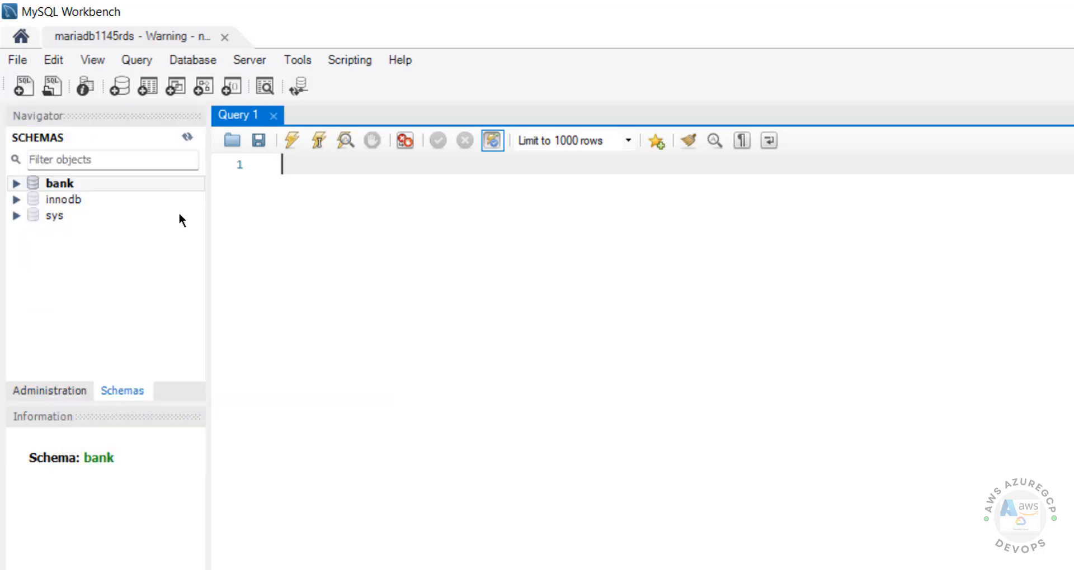
- Type 'create table customer(cno int primary key, cname varchar(100) not null)' in Query 1
{"action": "right_click", "coordinate": [59, 183]}
{"action": "left_click", "coordinate": [319, 206]}
{"action": "type", "text": "crear"}
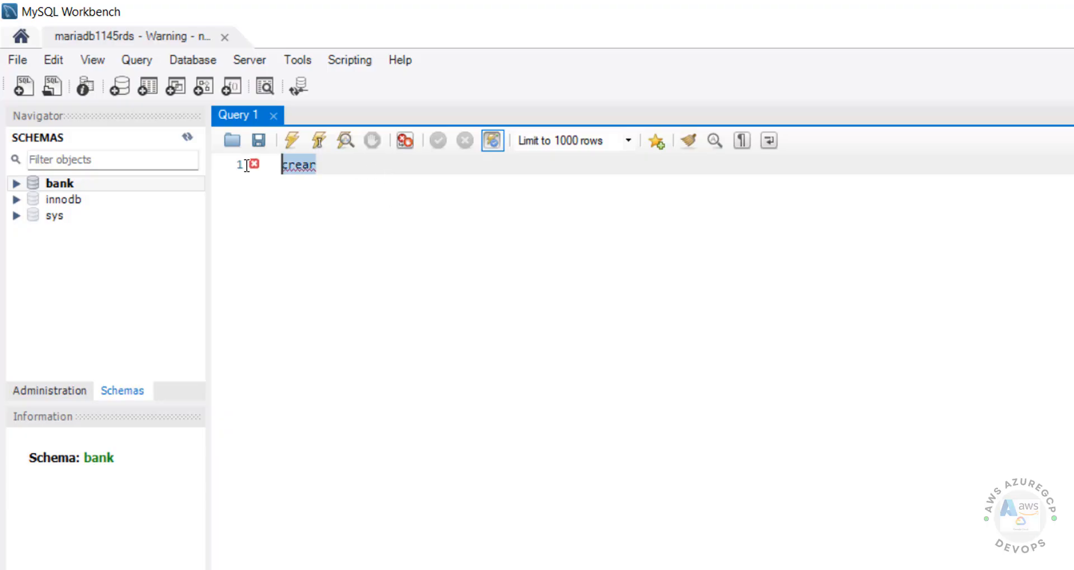
{"action": "key", "text": "BackSpace"}
{"action": "key", "text": "ctrl+BackSpace"}
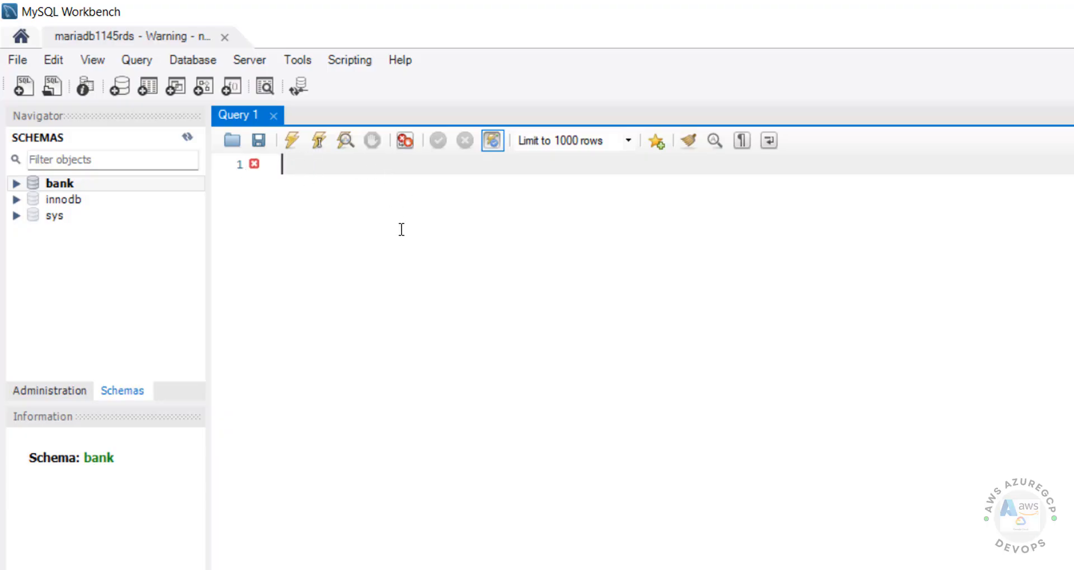
{"action": "type", "text": "create table"}
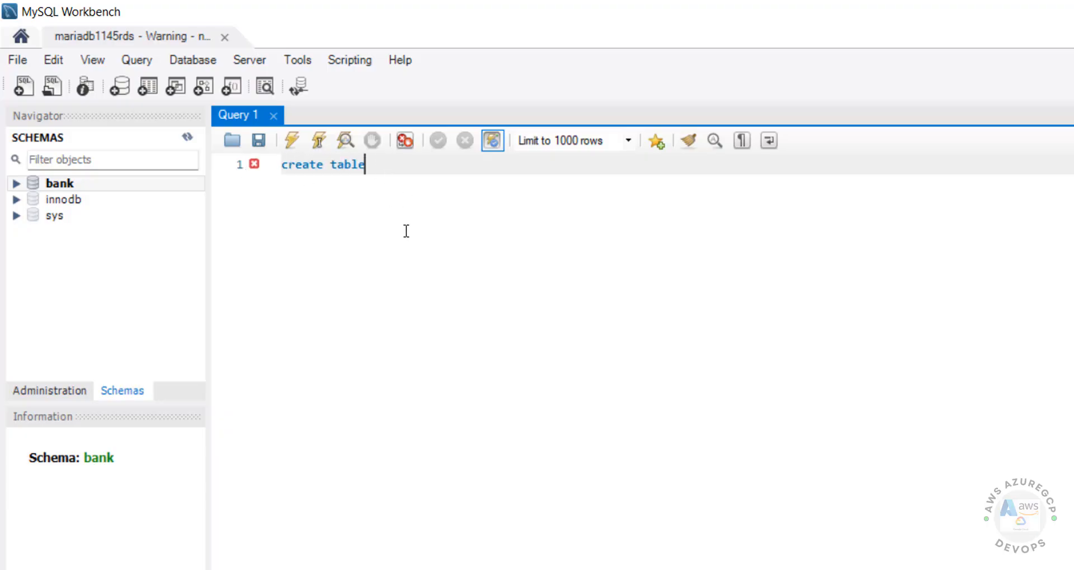
{"action": "type", "text": " customer"}
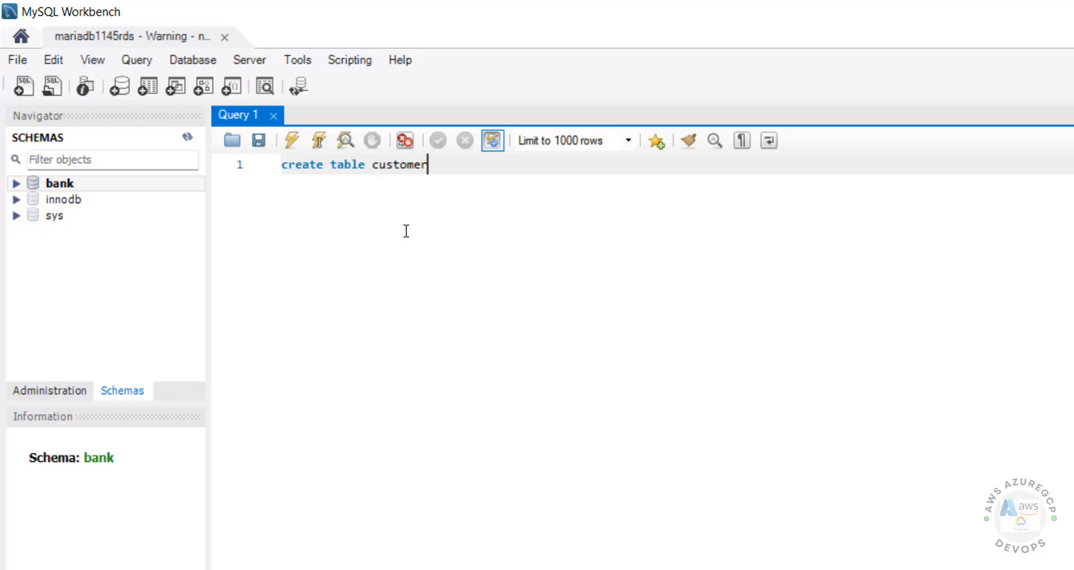
{"action": "type", "text": "(cno int"}
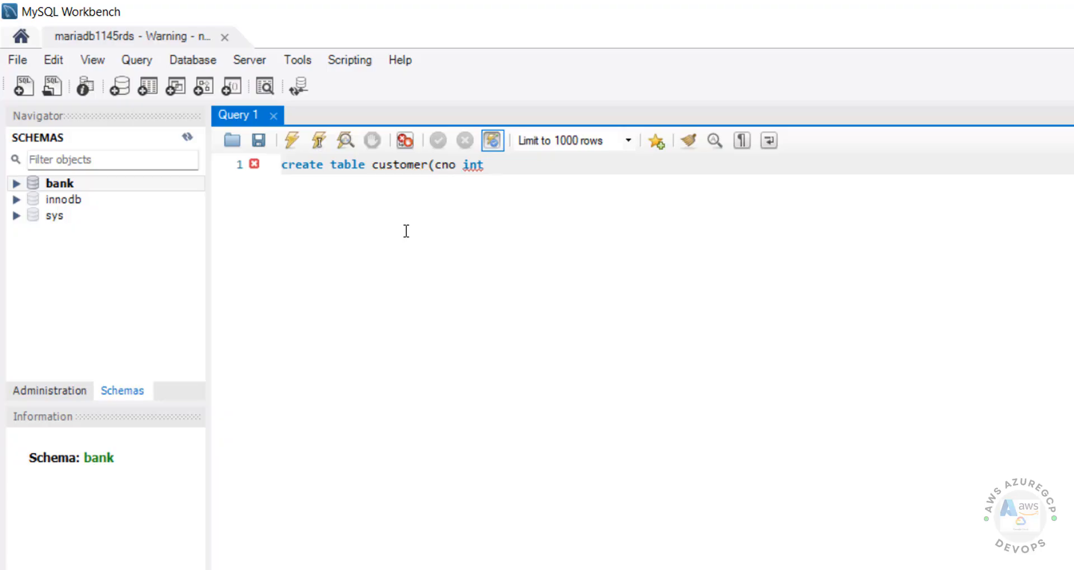
{"action": "type", "text": " primary j"}
{"action": "key", "text": "BackSpace"}
{"action": "type", "text": "key,"}
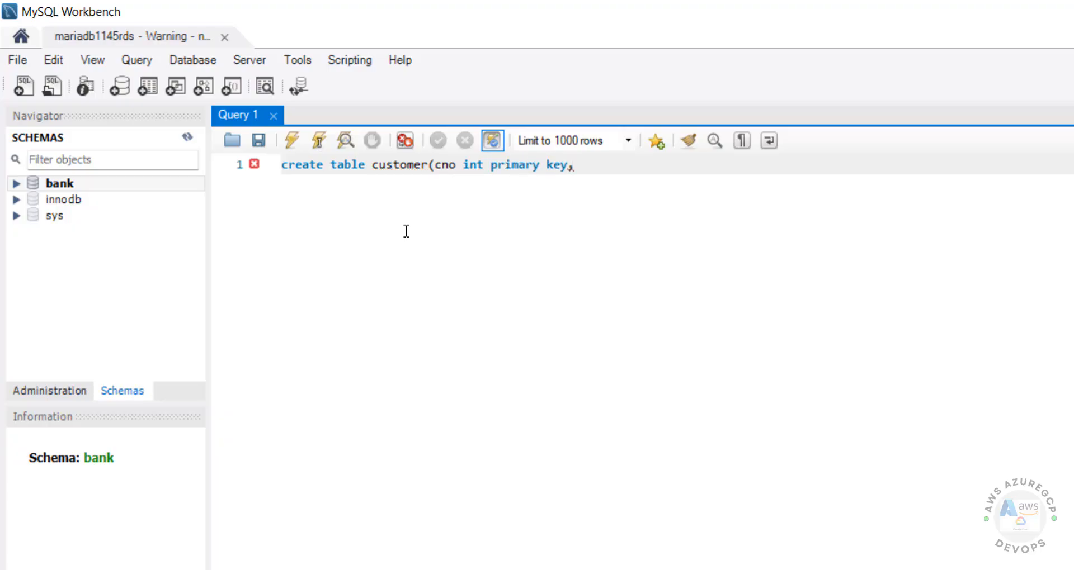
{"action": "type", "text": " cname varchar(100"}
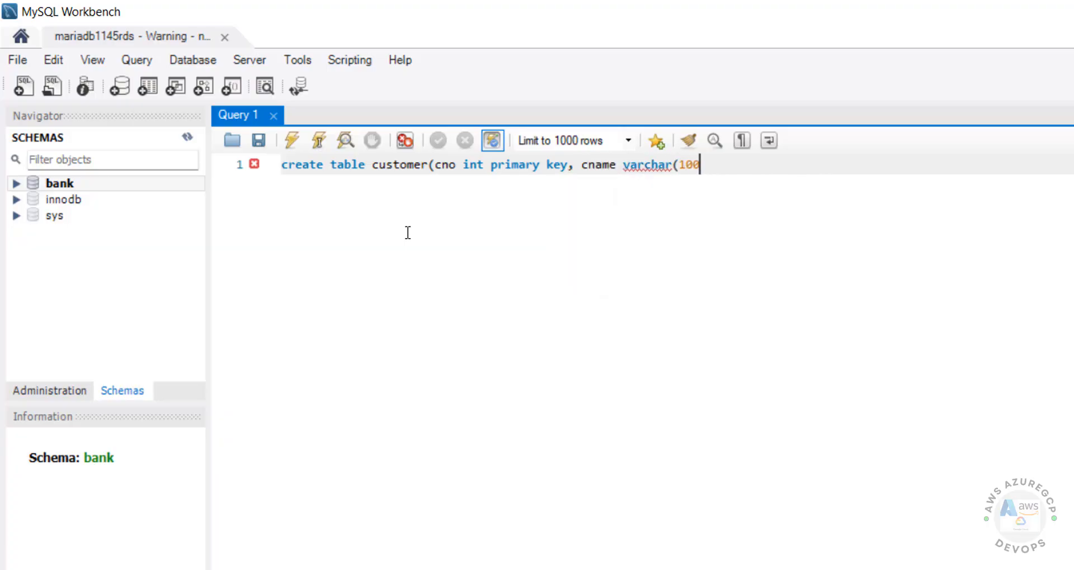
{"action": "type", "text": ") not null)"}
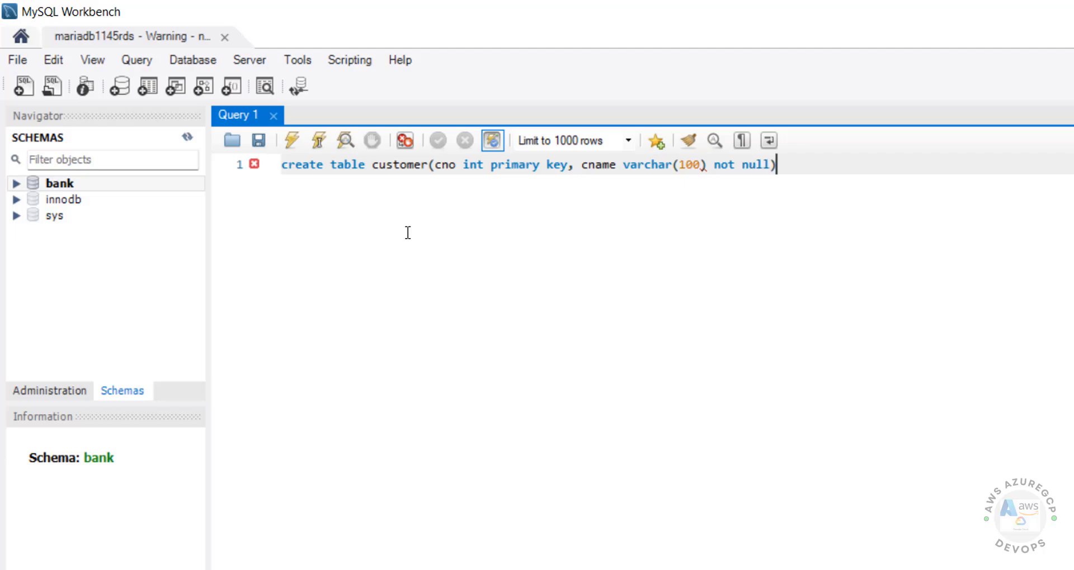
- Execute the create table statement, refresh all, and expand bank's Tables to show customer
{"action": "key", "text": "ctrl+a"}
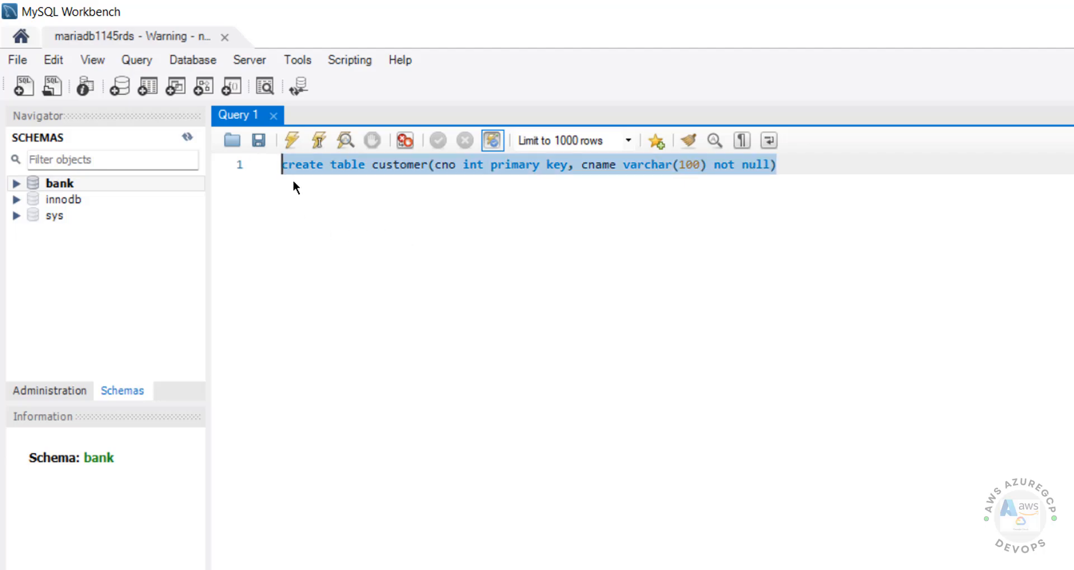
{"action": "left_click", "coordinate": [292, 145]}
{"action": "left_click", "coordinate": [17, 187]}
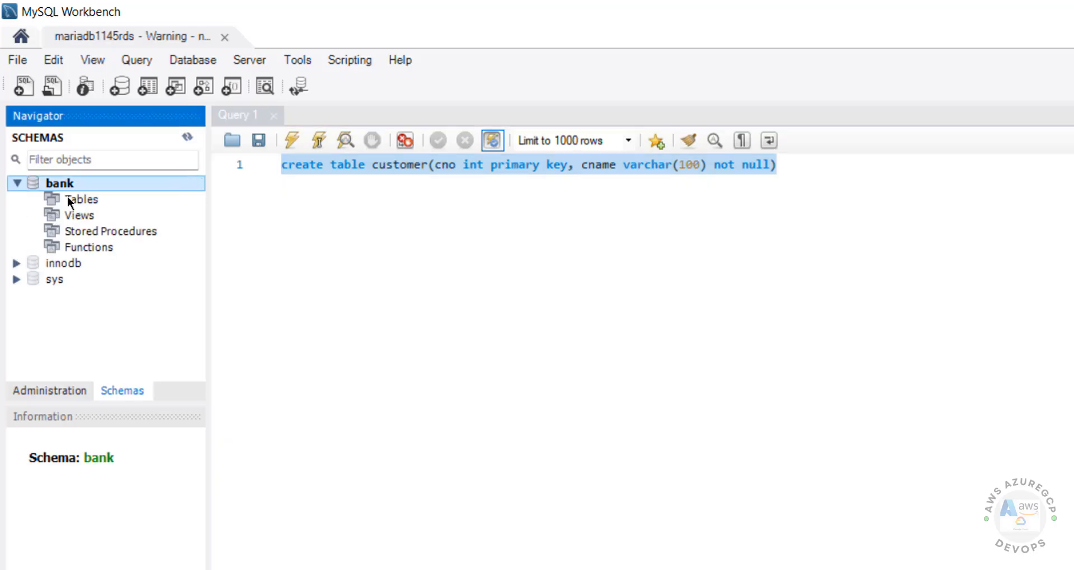
{"action": "right_click", "coordinate": [67, 199]}
{"action": "left_click", "coordinate": [109, 301]}
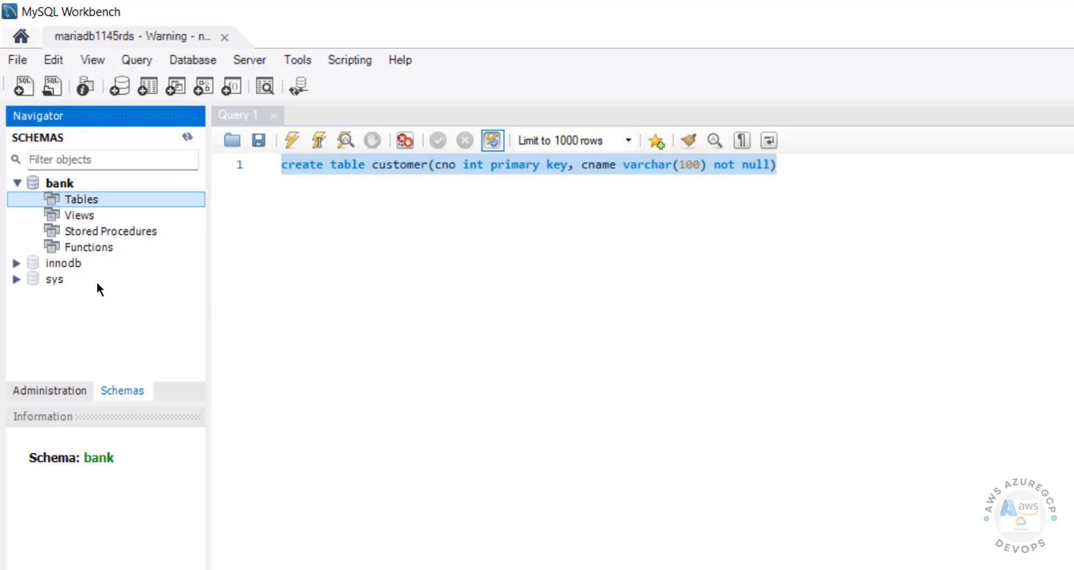
{"action": "double_click", "coordinate": [52, 203]}
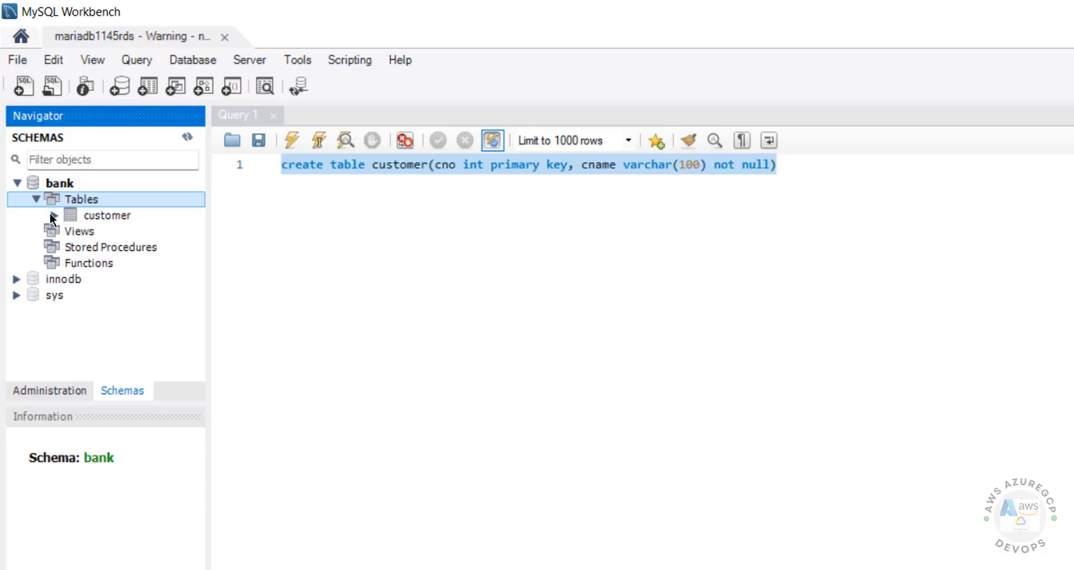
{"action": "left_click", "coordinate": [353, 215]}
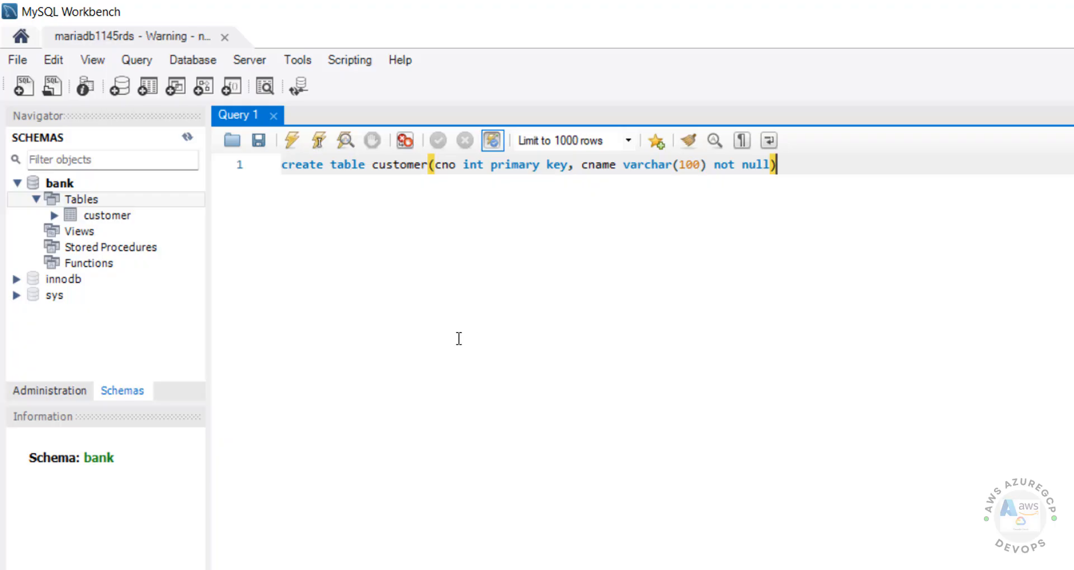
- Launch DBeaver from Start search, dismiss the Defender prompt, and choose MariaDB for a new connection
{"action": "key", "text": "super"}
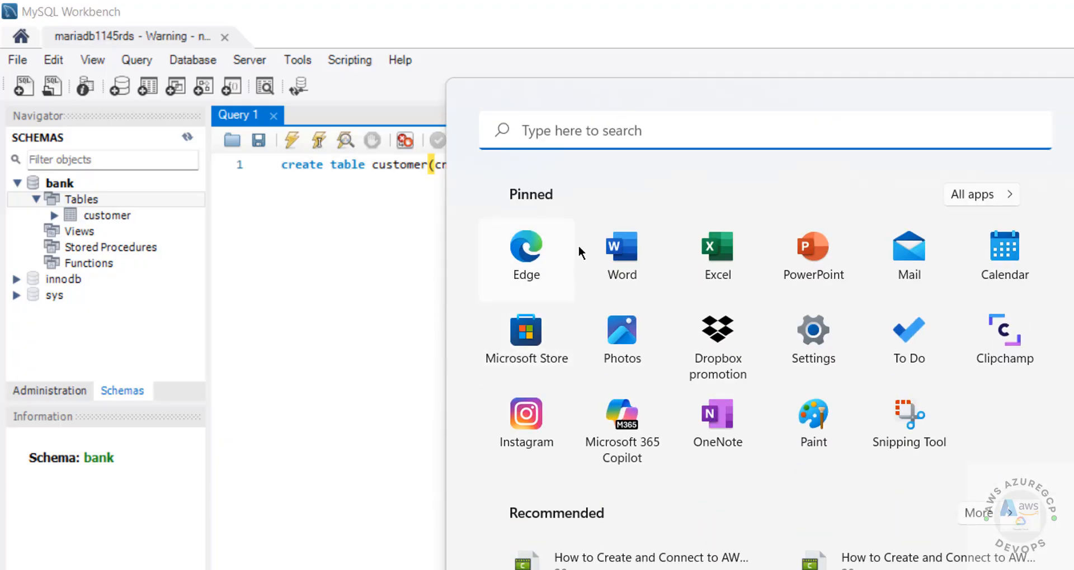
{"action": "type", "text": "db"}
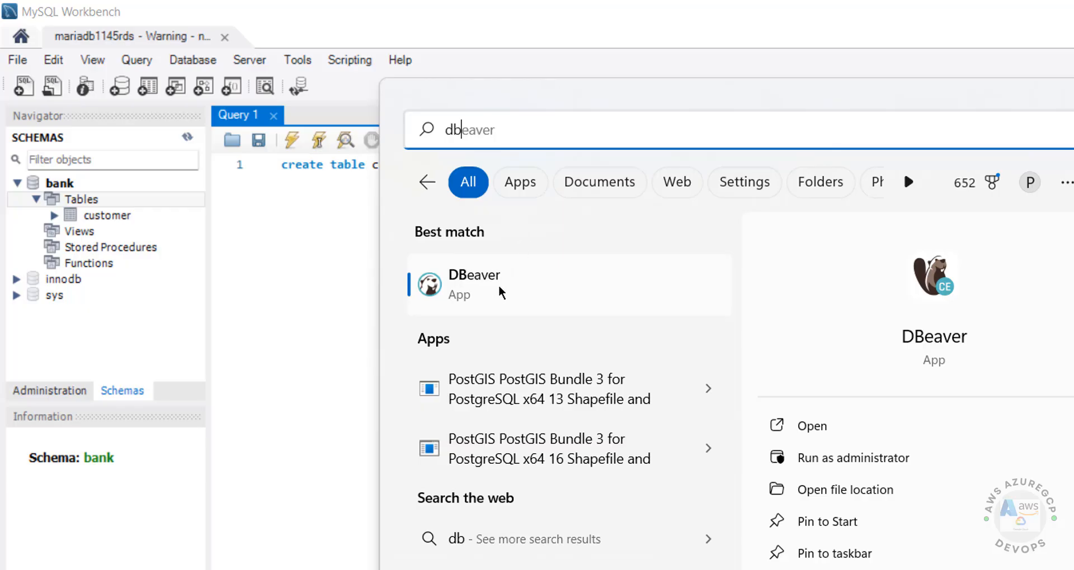
{"action": "left_click", "coordinate": [499, 285]}
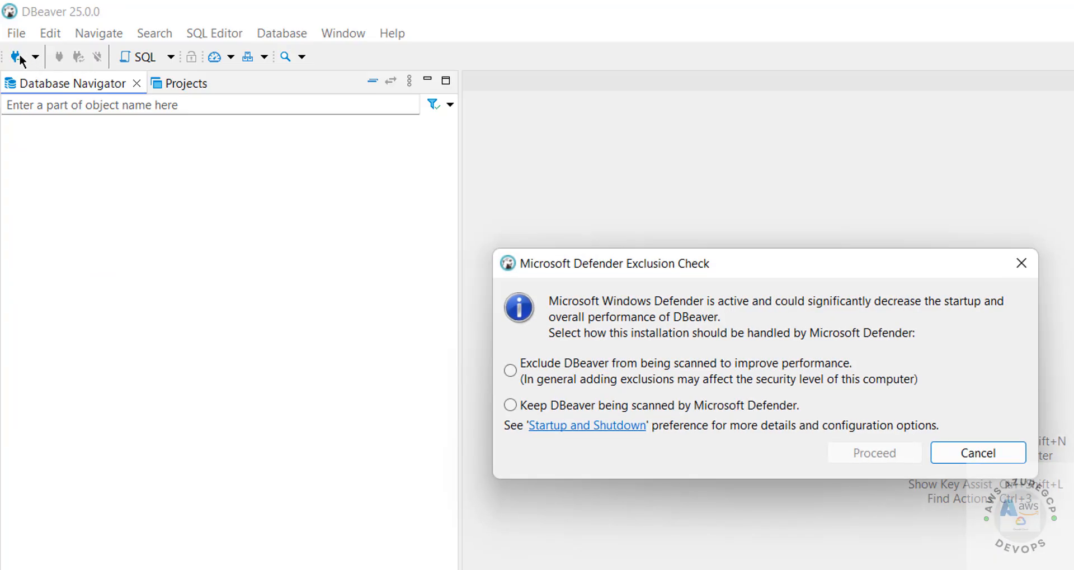
{"action": "left_click", "coordinate": [957, 448]}
{"action": "left_click", "coordinate": [13, 56]}
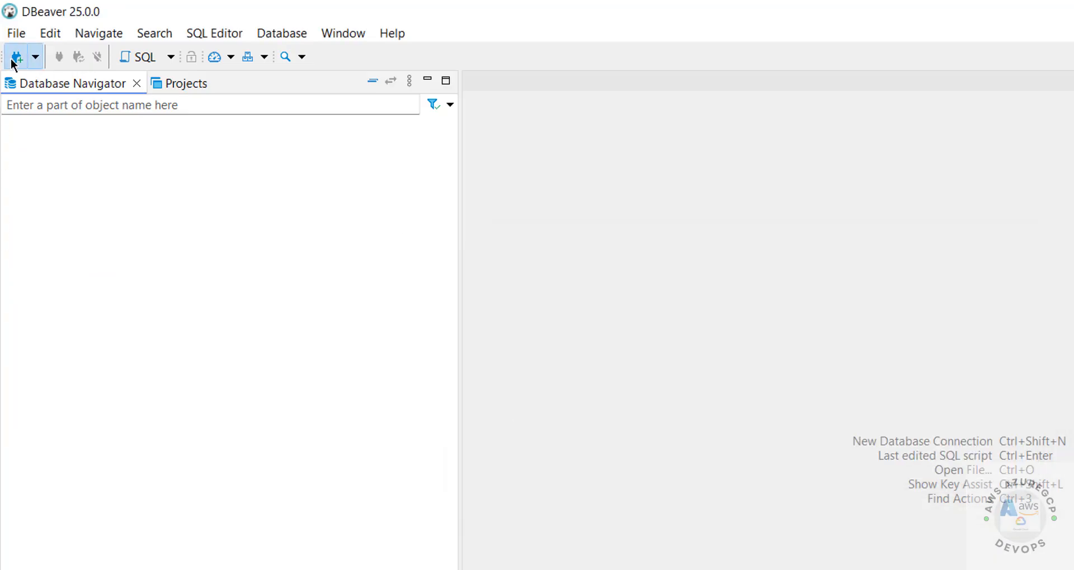
{"action": "left_click", "coordinate": [748, 227]}
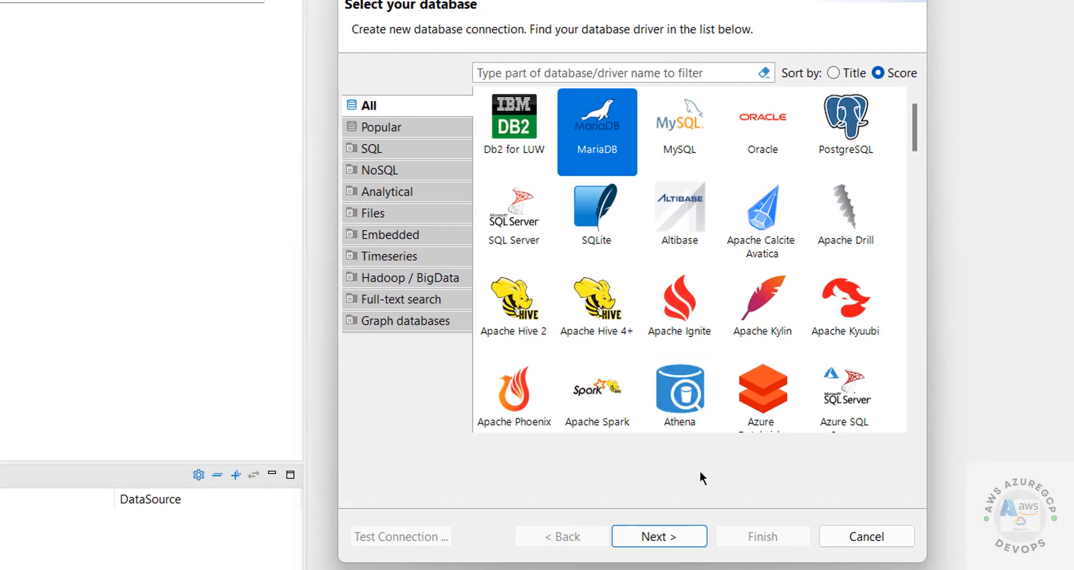
- Copy the rdsmariadb1145 endpoint from RDS and paste it as DBeaver's server host, replacing localhost
{"action": "left_click", "coordinate": [650, 536]}
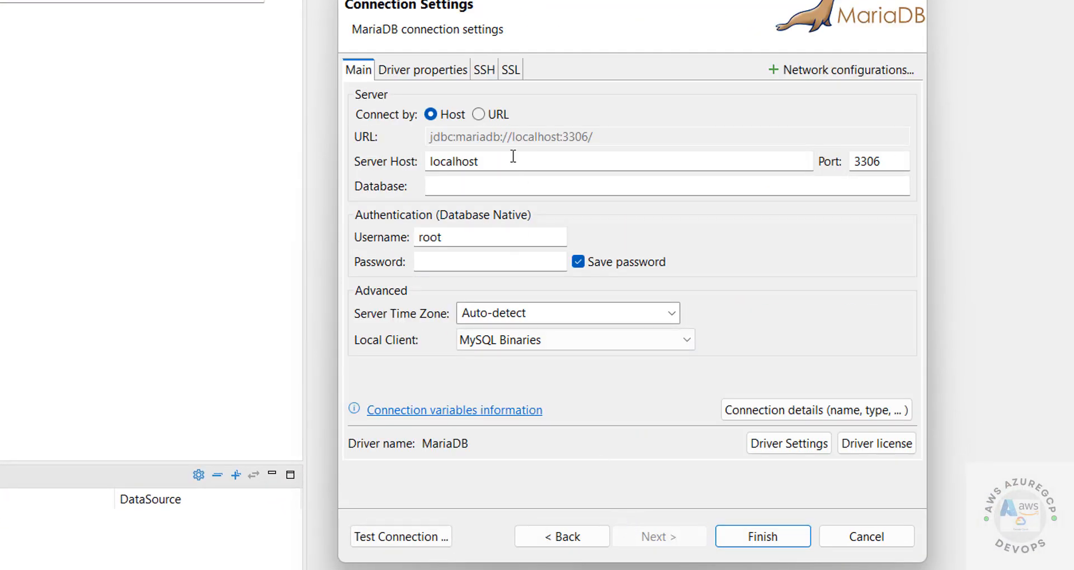
{"action": "left_click_drag", "start_coordinate": [512, 157], "coordinate": [361, 164]}
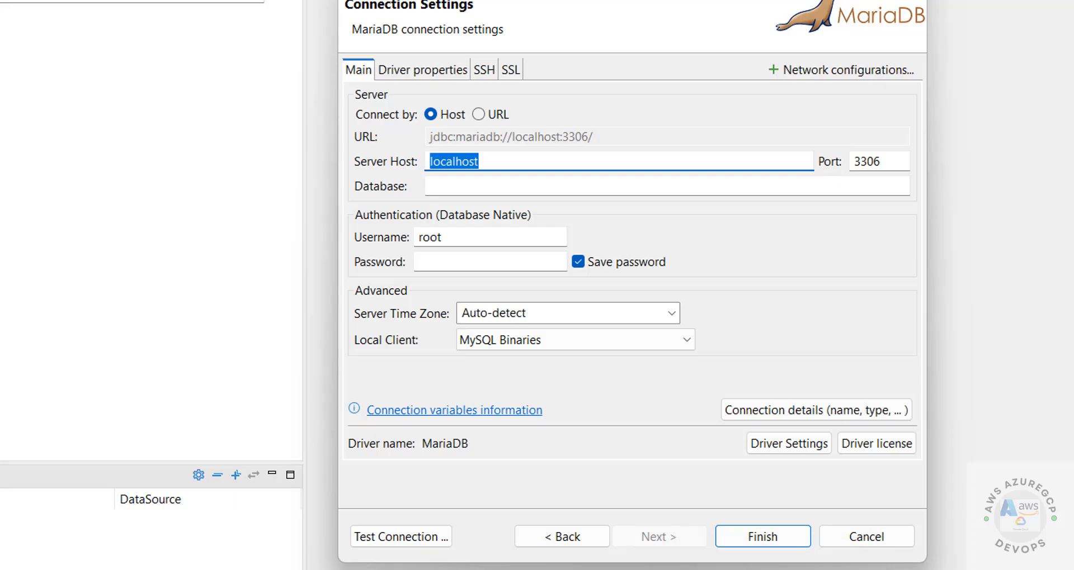
{"action": "left_click", "coordinate": [604, 568]}
{"action": "left_click", "coordinate": [719, 566]}
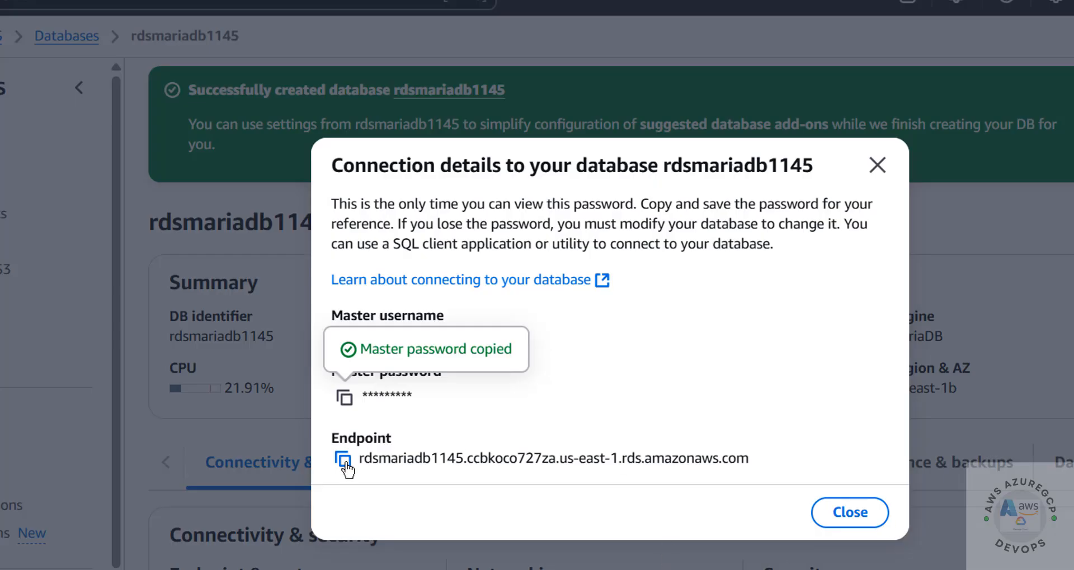
{"action": "left_click", "coordinate": [343, 459]}
{"action": "key", "text": "alt+Tab"}
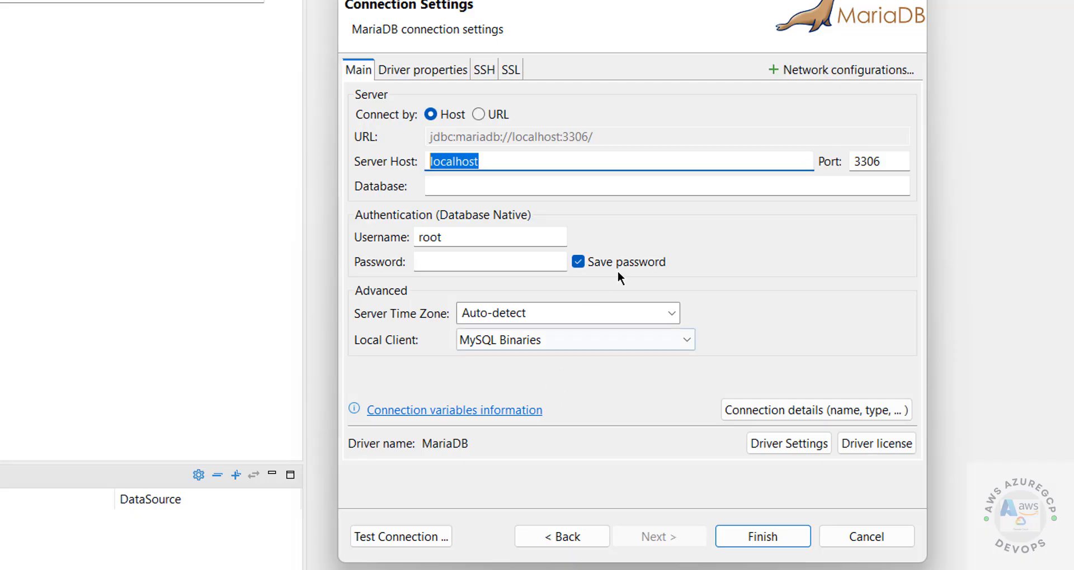
{"action": "key", "text": "ctrl+v"}
- Enter database bank and username admin
{"action": "left_click", "coordinate": [577, 192]}
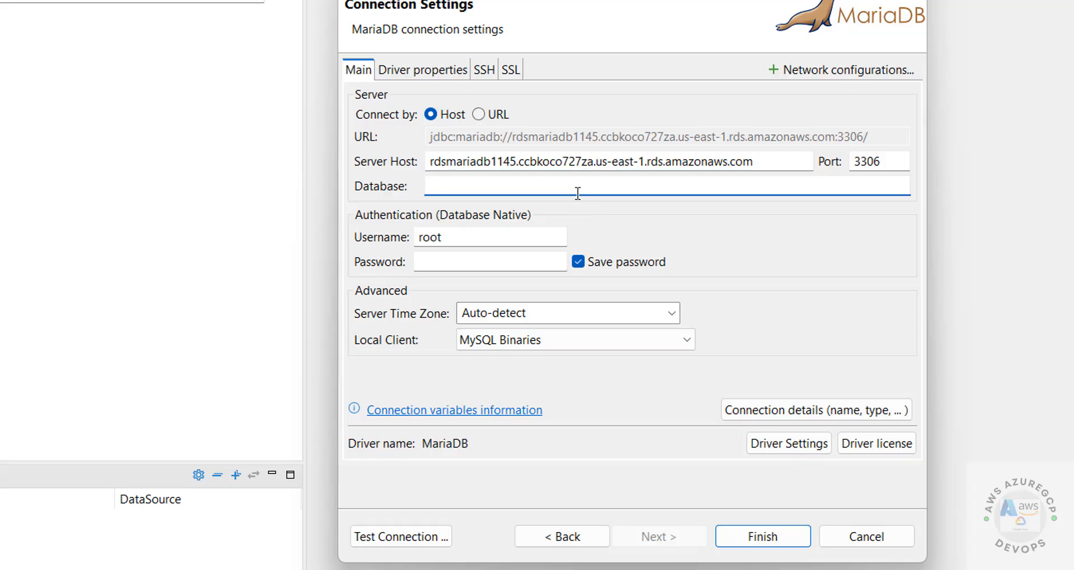
{"action": "type", "text": "bank"}
{"action": "key", "text": "Tab"}
{"action": "type", "text": "admin"}
{"action": "key", "text": "Tab"}
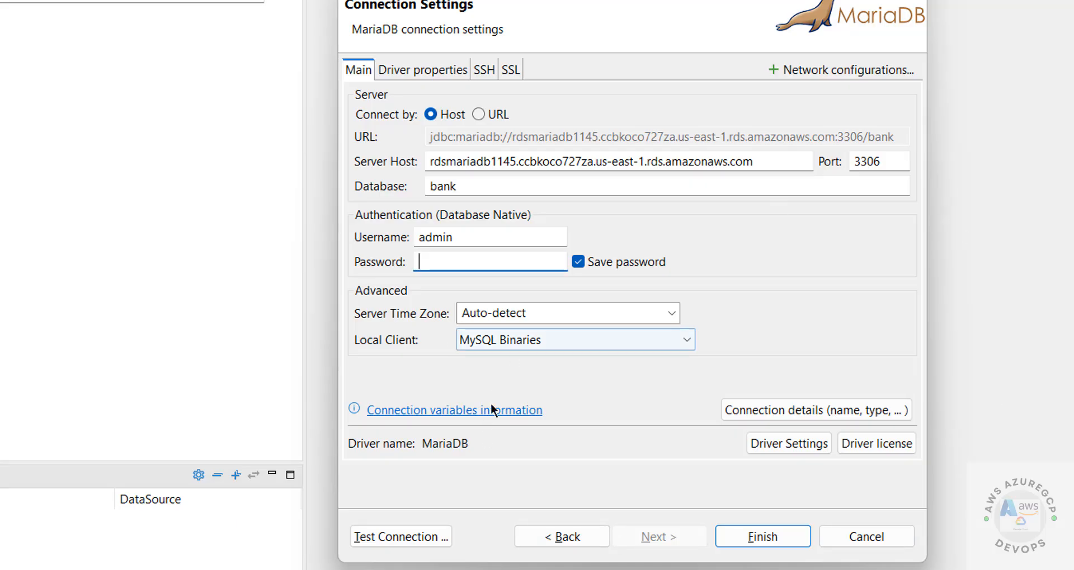
- Paste the RDS master password, test the connection, and finish saving it
{"action": "left_click", "coordinate": [771, 557]}
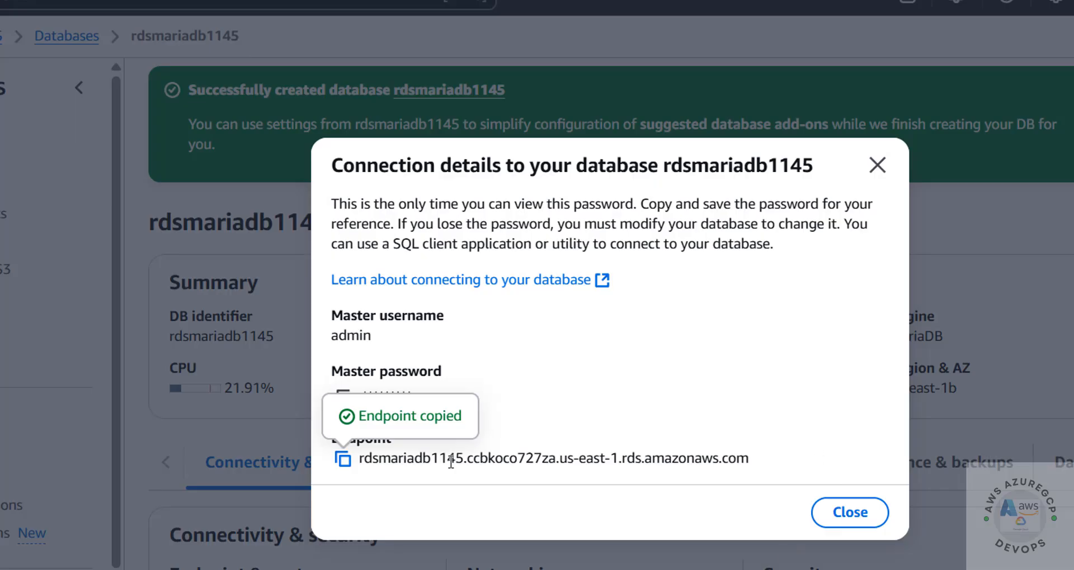
{"action": "left_click", "coordinate": [342, 396]}
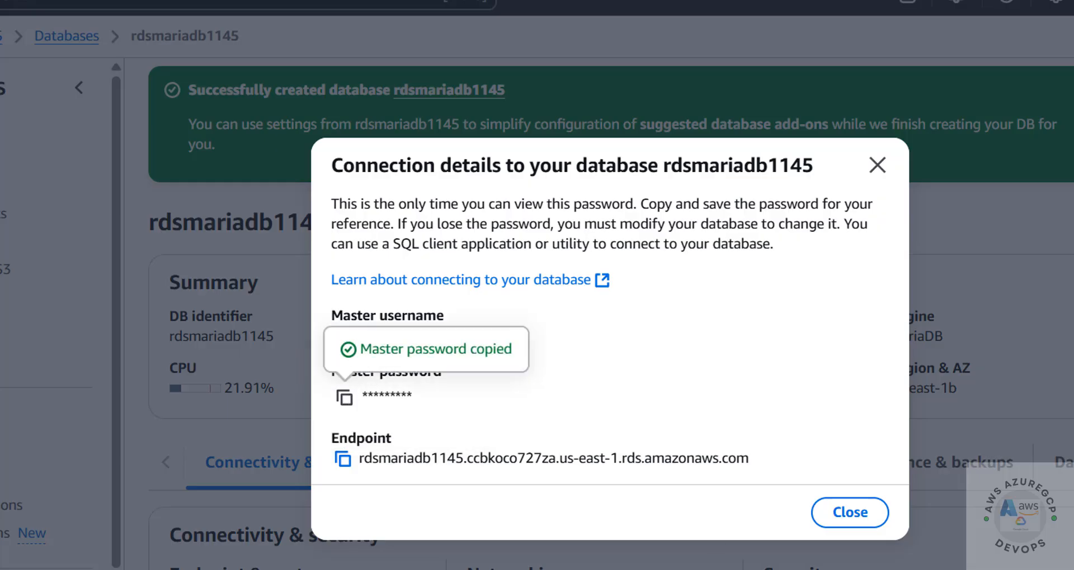
{"action": "key", "text": "alt+Tab"}
{"action": "key", "text": "ctrl+v"}
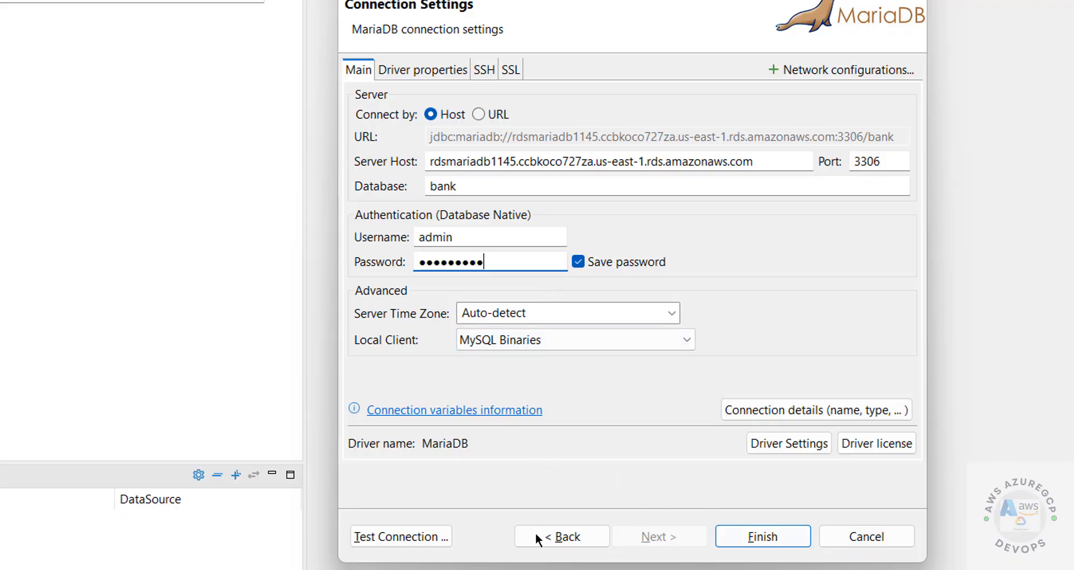
{"action": "left_click", "coordinate": [423, 538]}
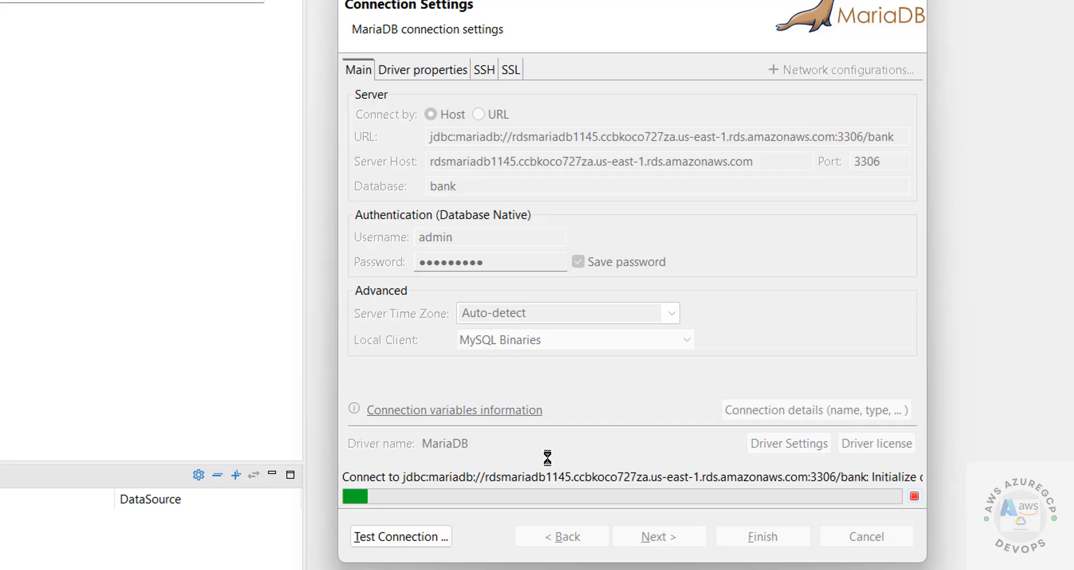
{"action": "left_click", "coordinate": [638, 290]}
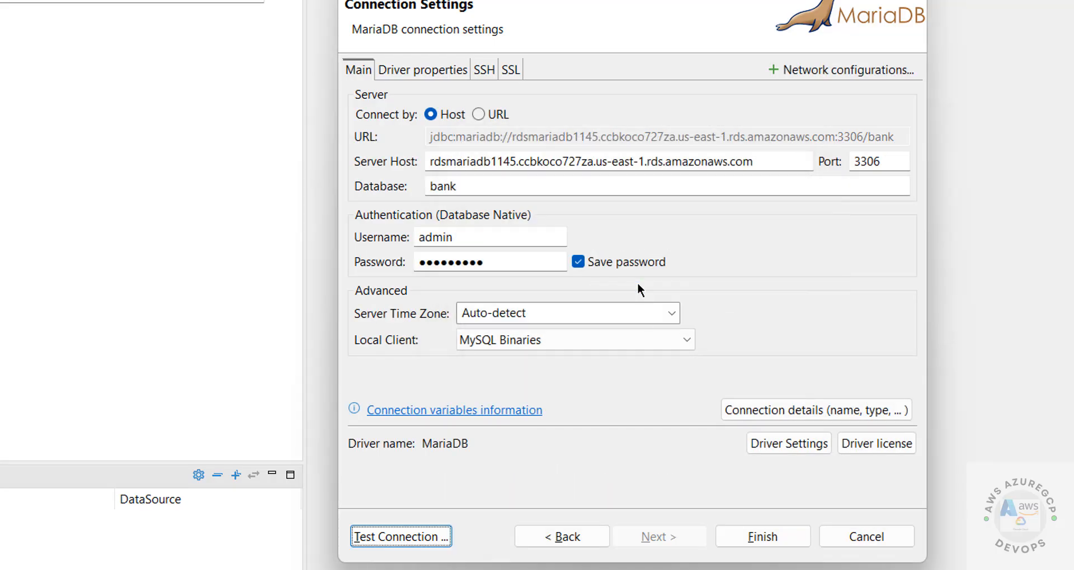
{"action": "left_click", "coordinate": [751, 536]}
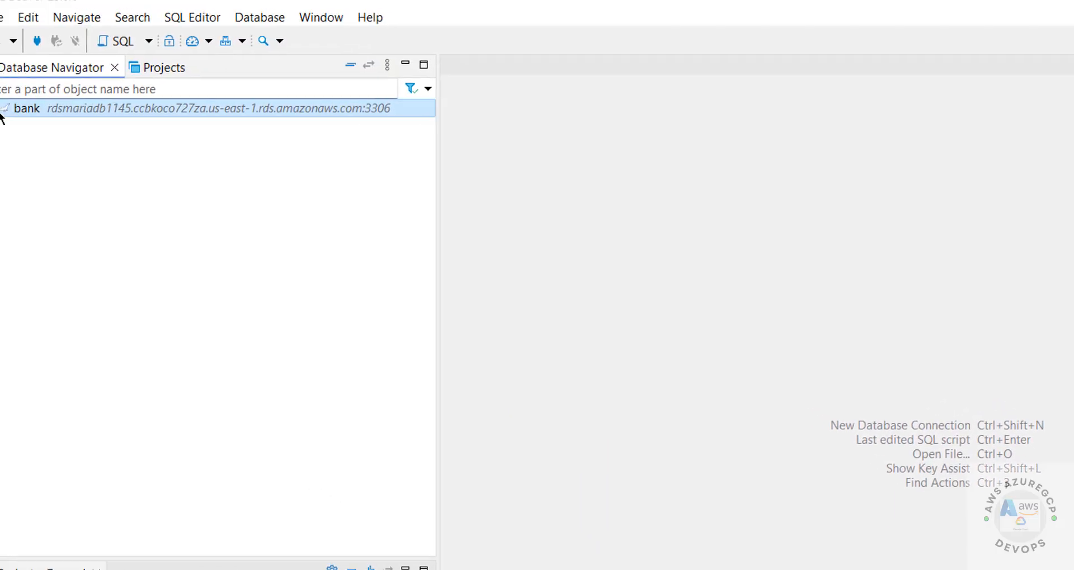
- Open a SQL console on the bank database and run 'select * from customer'
{"action": "left_click", "coordinate": [9, 124]}
{"action": "left_click", "coordinate": [25, 142]}
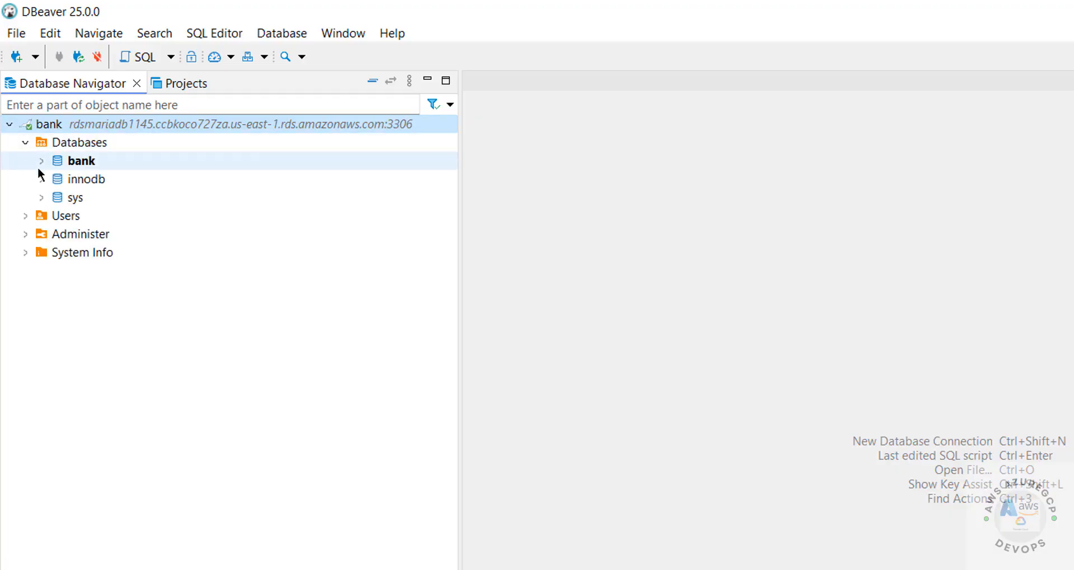
{"action": "right_click", "coordinate": [82, 162]}
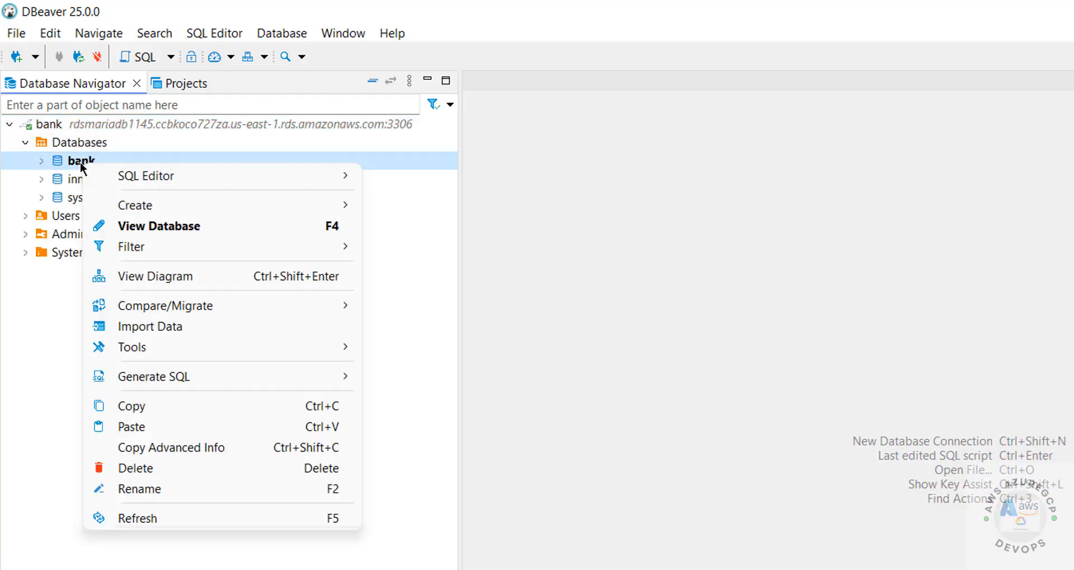
{"action": "mouse_move", "coordinate": [267, 178]}
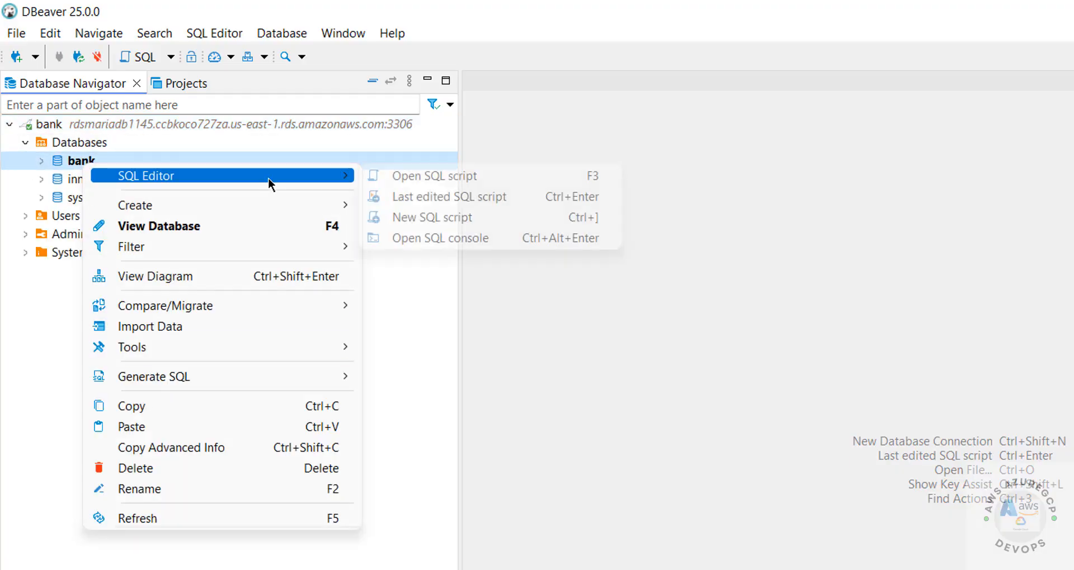
{"action": "left_click", "coordinate": [464, 242]}
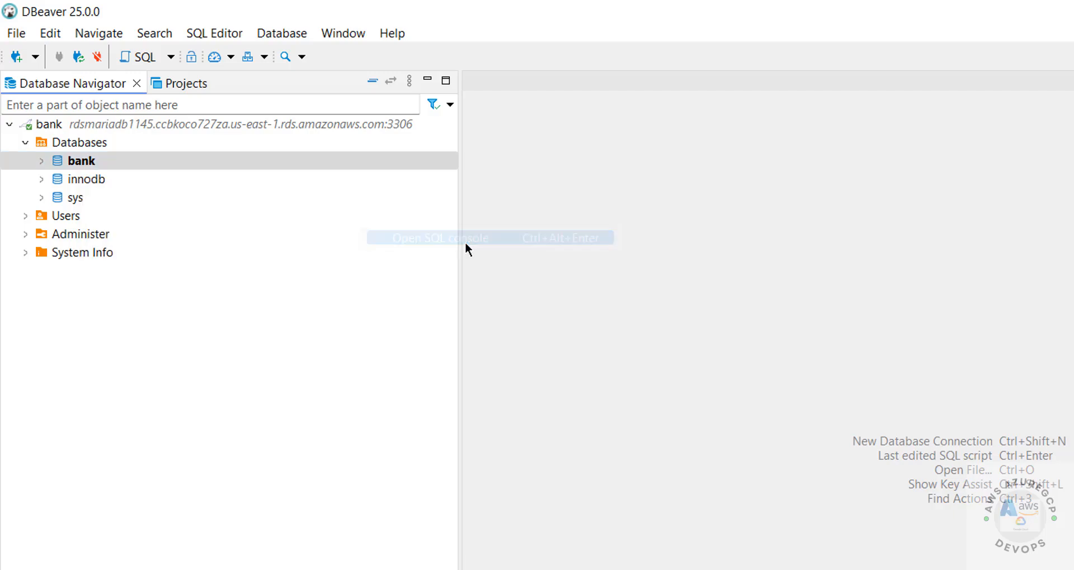
{"action": "type", "text": "select"}
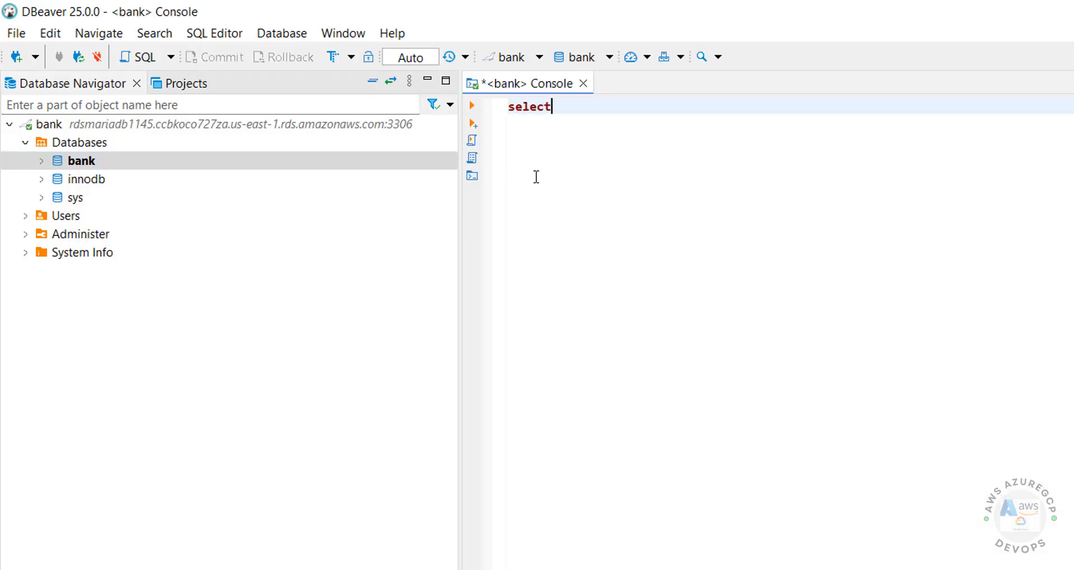
{"action": "type", "text": " * from customer"}
{"action": "key", "text": "ctrl+a"}
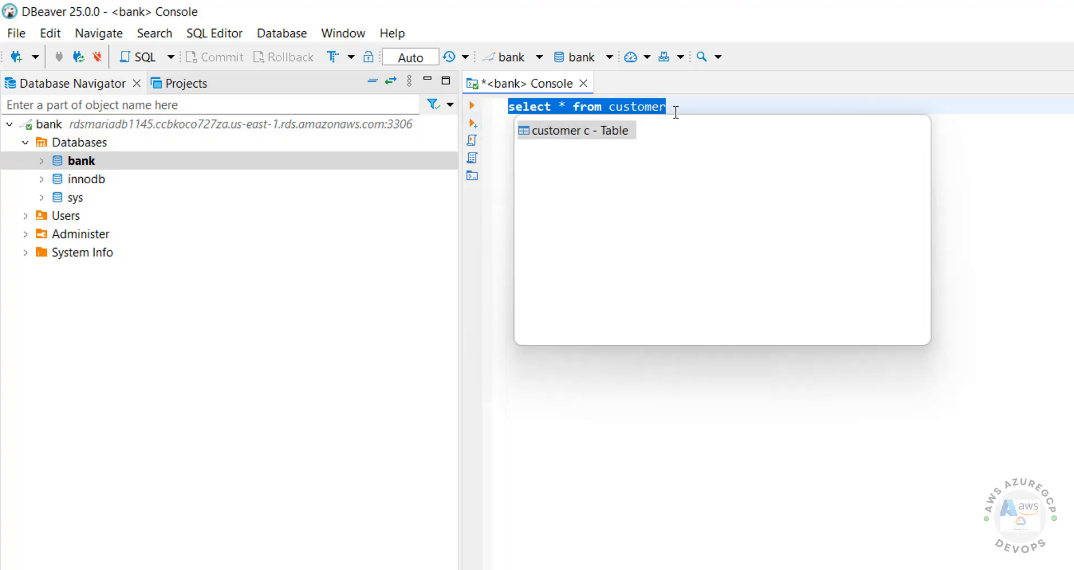
{"action": "left_click", "coordinate": [474, 105]}
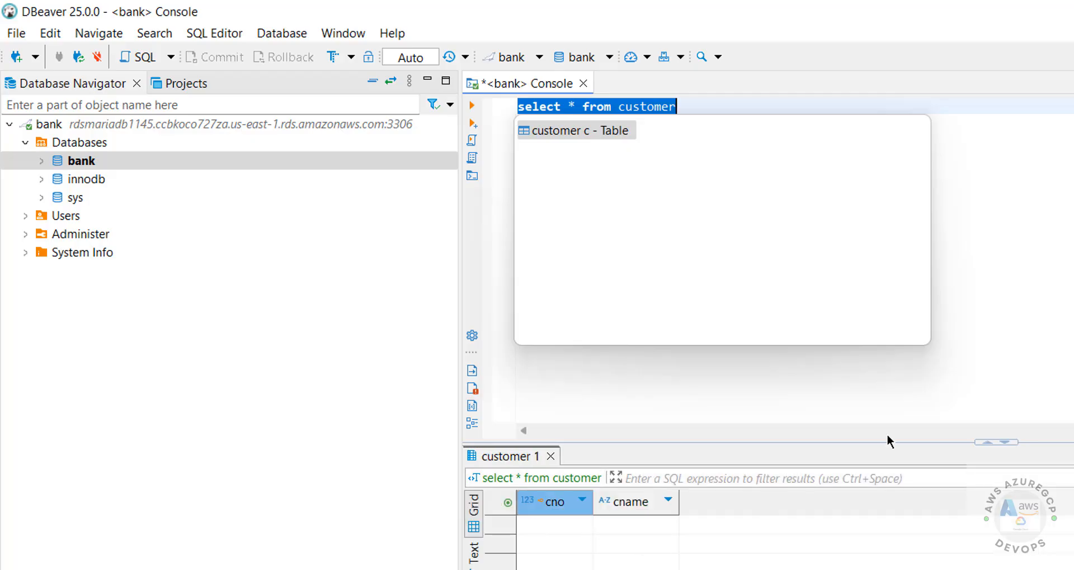
{"action": "left_click", "coordinate": [1067, 292]}
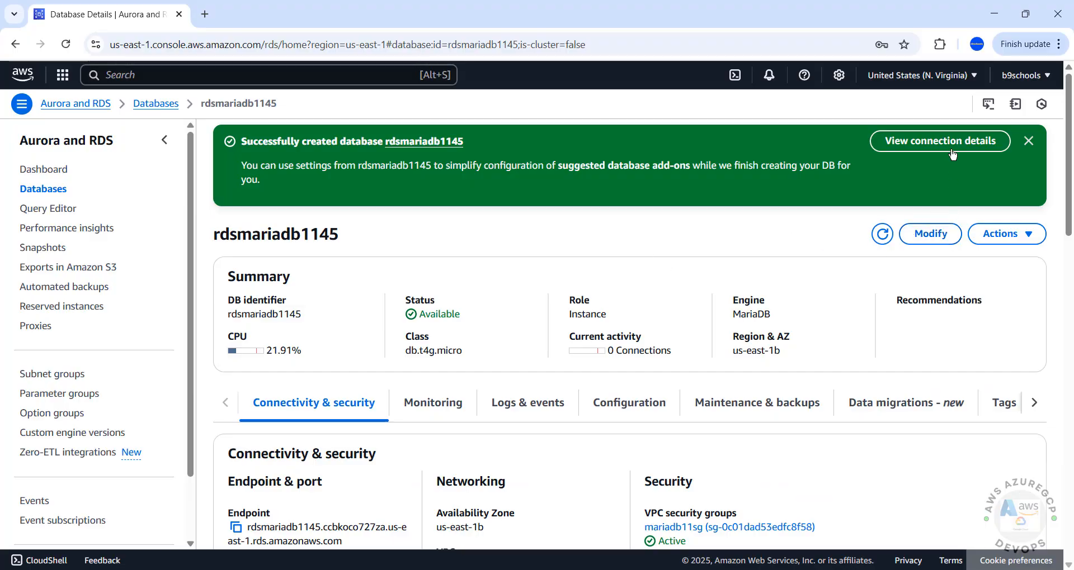
- Open Modify for rdsmariadb1145, scroll through its settings, and go back to Databases unchanged
{"action": "left_click", "coordinate": [930, 234]}
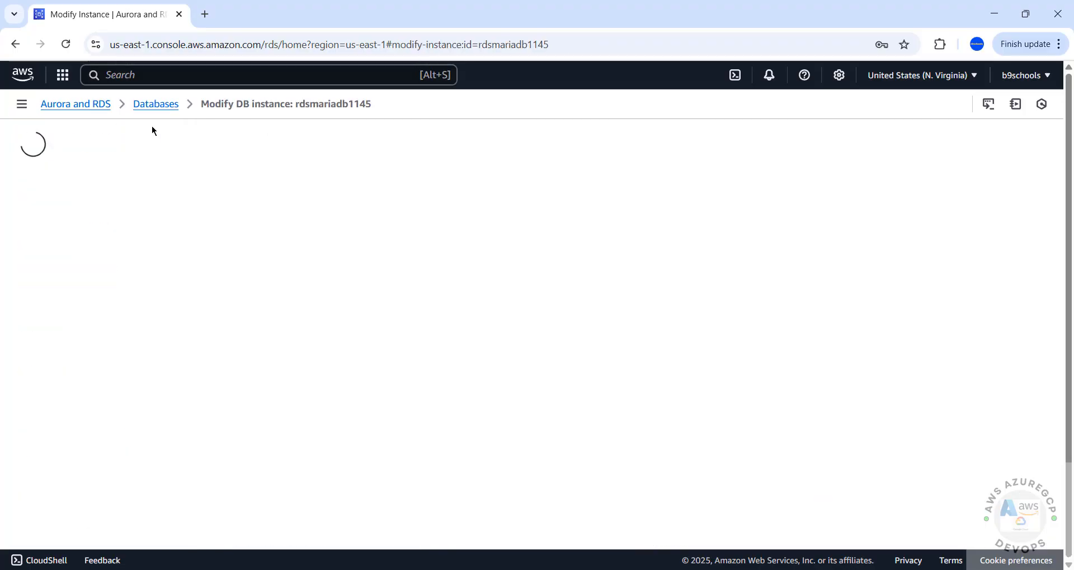
{"action": "scroll", "coordinate": [241, 272], "scroll_direction": "down", "scroll_amount": 15}
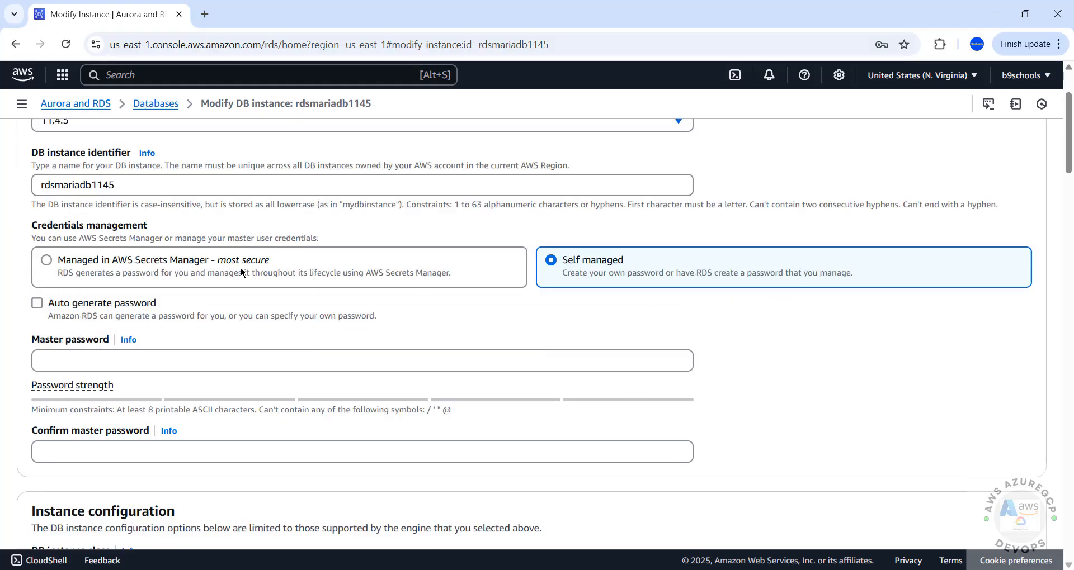
{"action": "scroll", "coordinate": [240, 272], "scroll_direction": "up", "scroll_amount": 10}
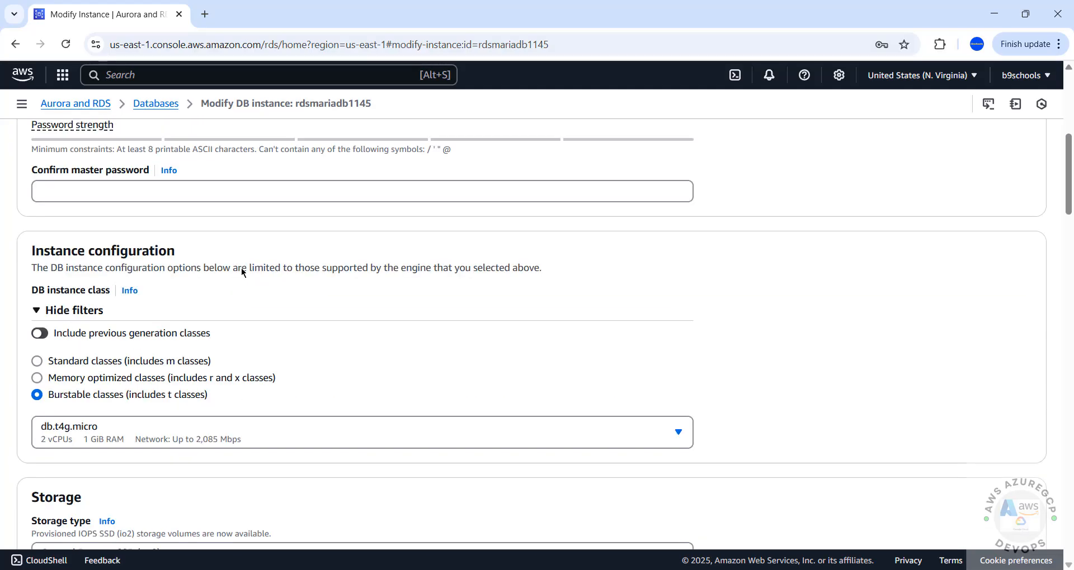
{"action": "scroll", "coordinate": [163, 290], "scroll_direction": "up", "scroll_amount": 5}
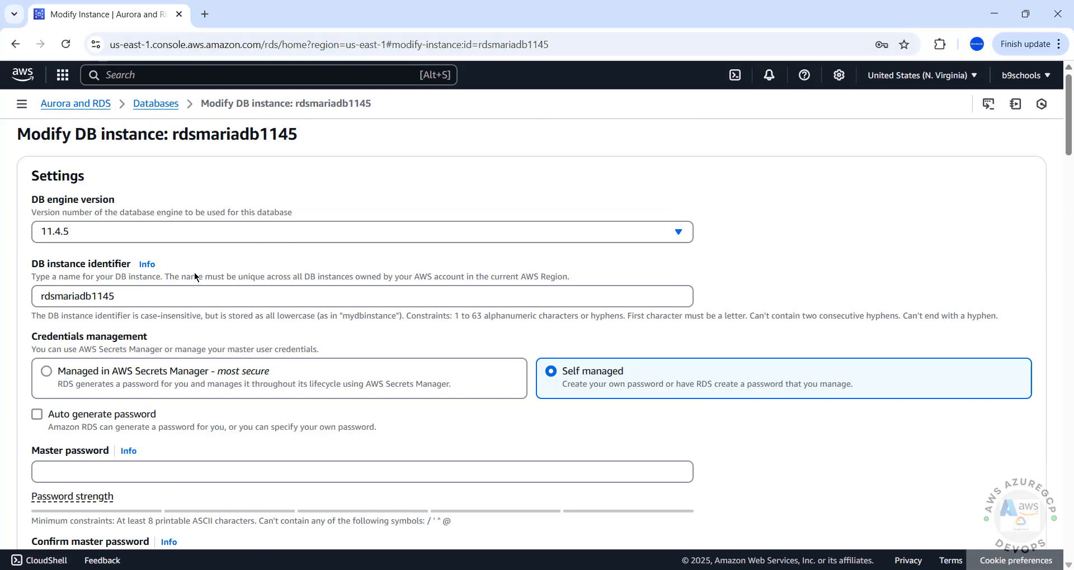
{"action": "left_click", "coordinate": [157, 105]}
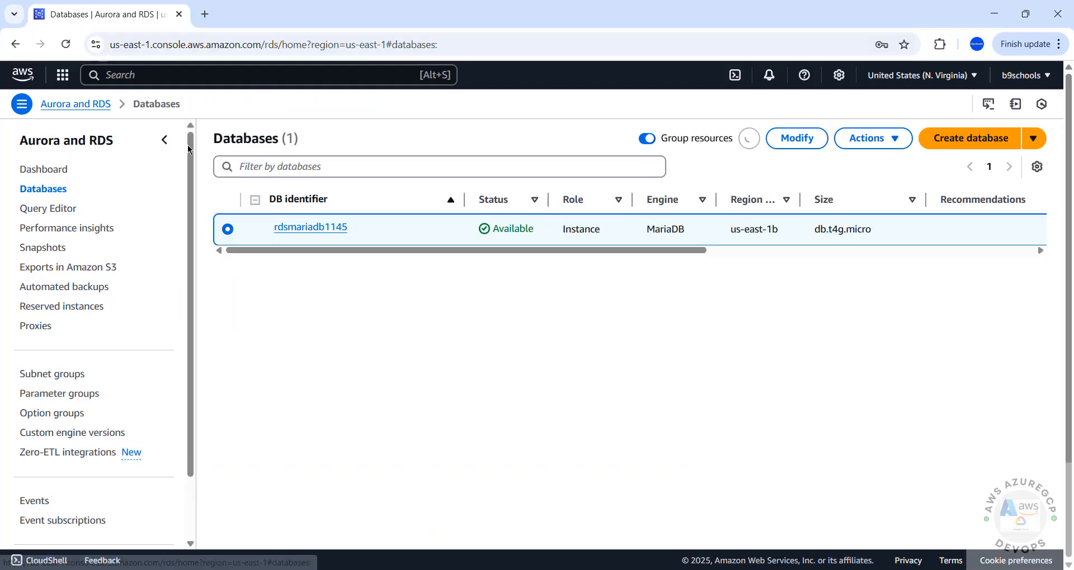
- Open rdsmariadb1145's details and browse the Actions menu (Reboot, Delete, etc.) without choosing any
{"action": "left_click", "coordinate": [305, 228]}
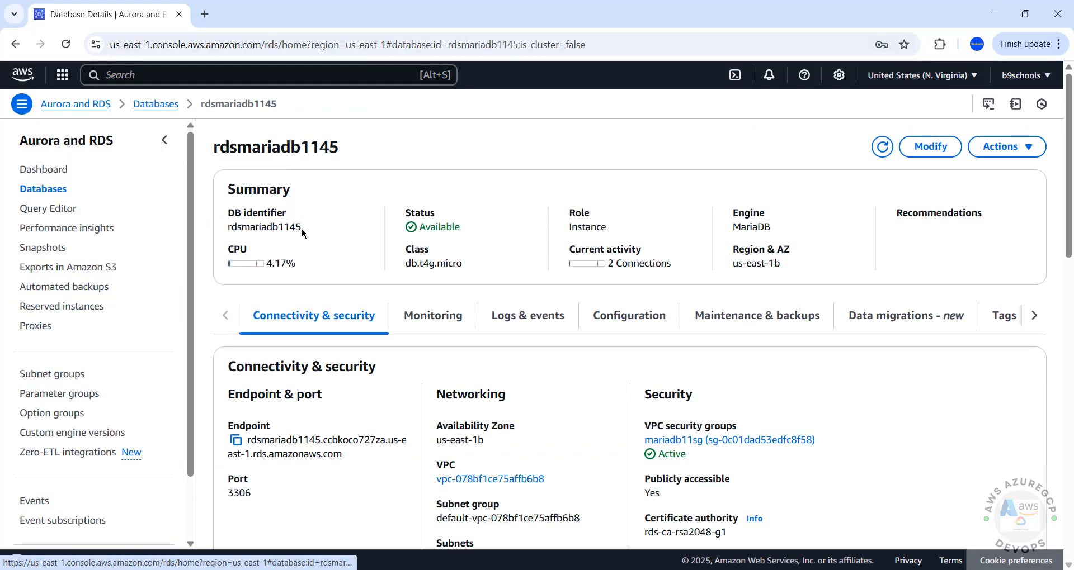
{"action": "left_click", "coordinate": [1001, 146]}
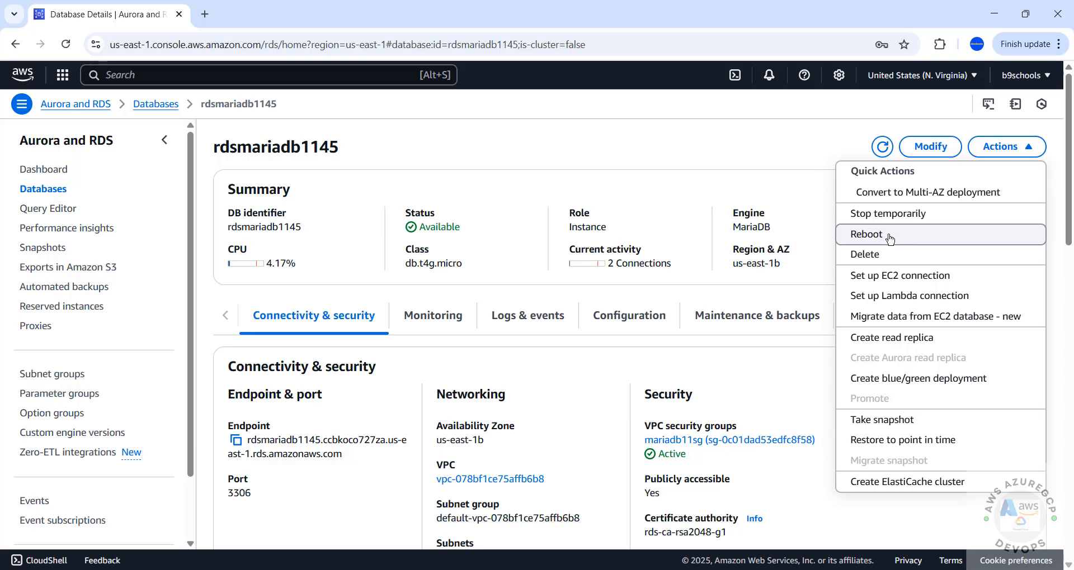
{"action": "left_click", "coordinate": [734, 142]}
{"action": "left_click", "coordinate": [1030, 148]}
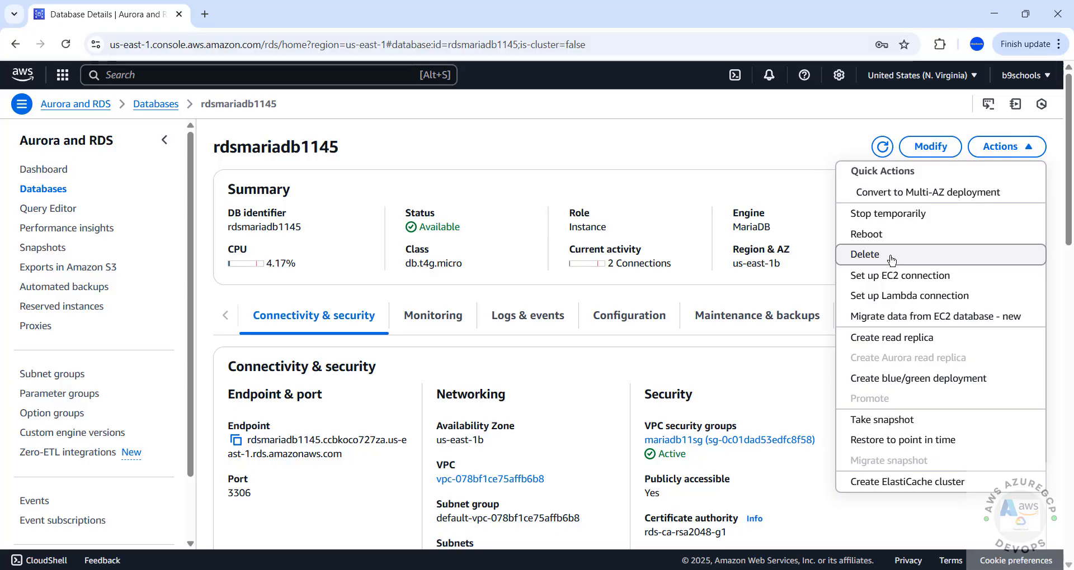
{"action": "left_click", "coordinate": [744, 173]}
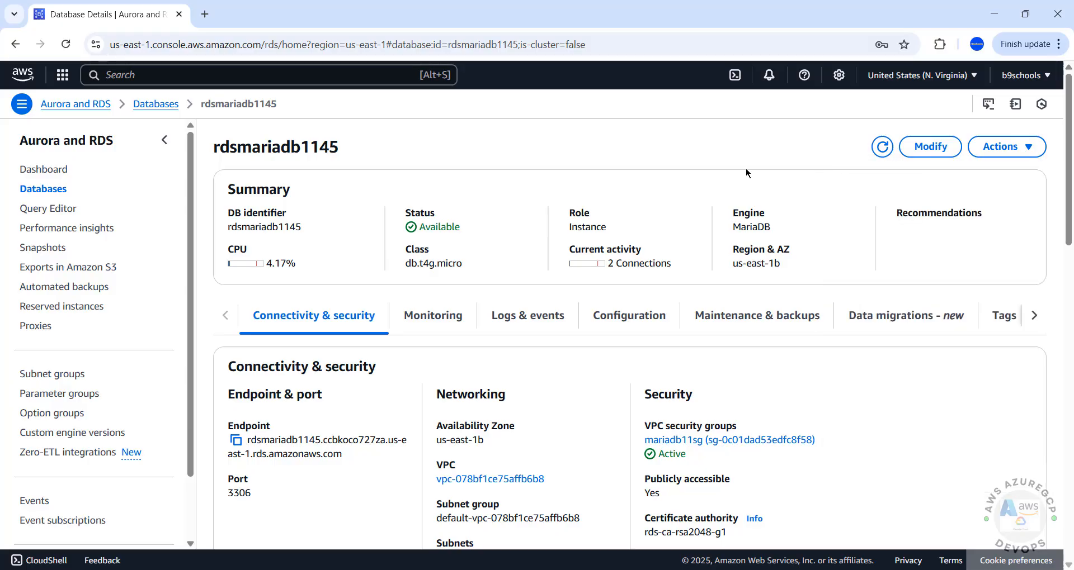